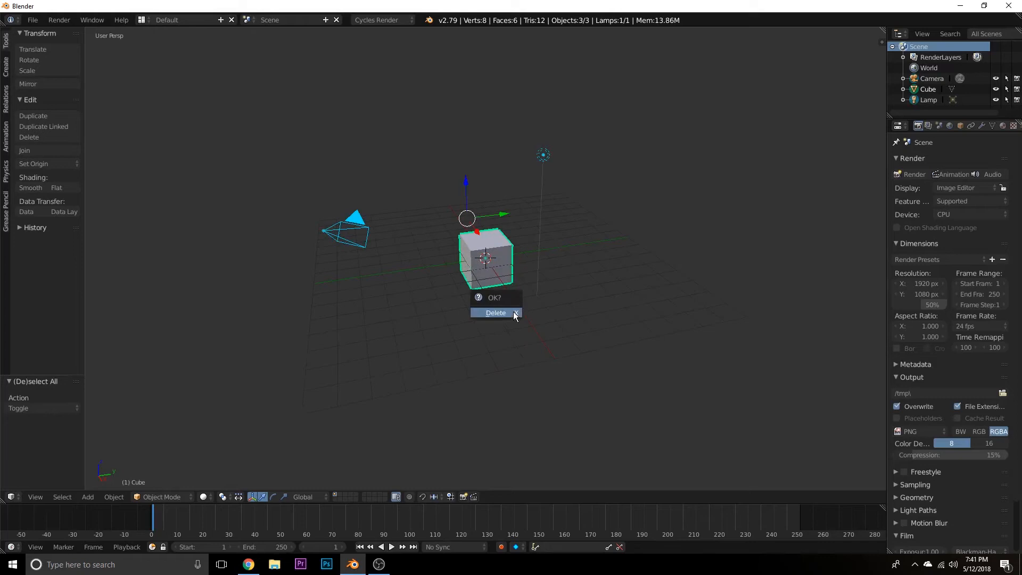
Delete all the default scene objects and extend the grid floor to 275 lines.
click(513, 314)
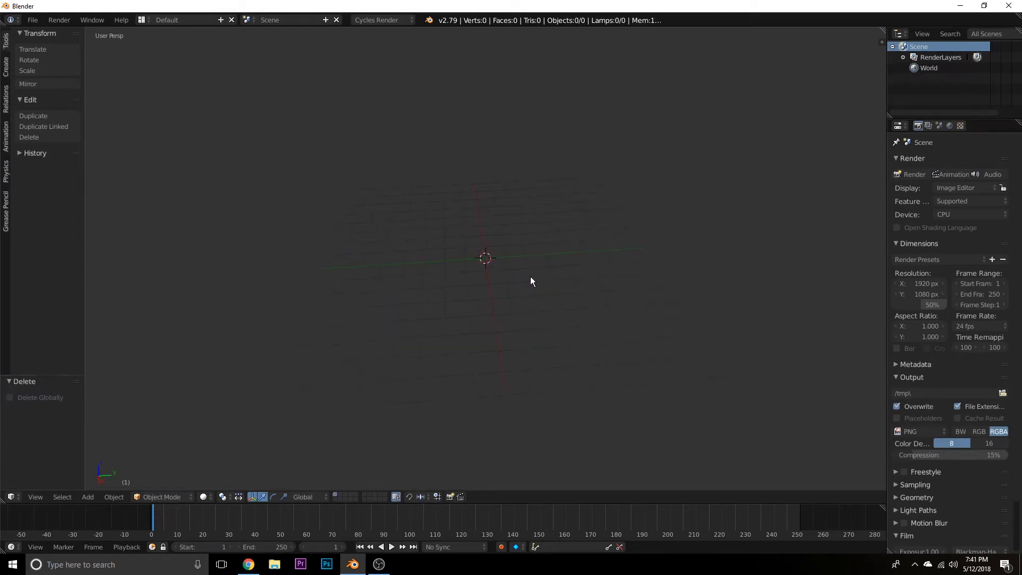
key(n)
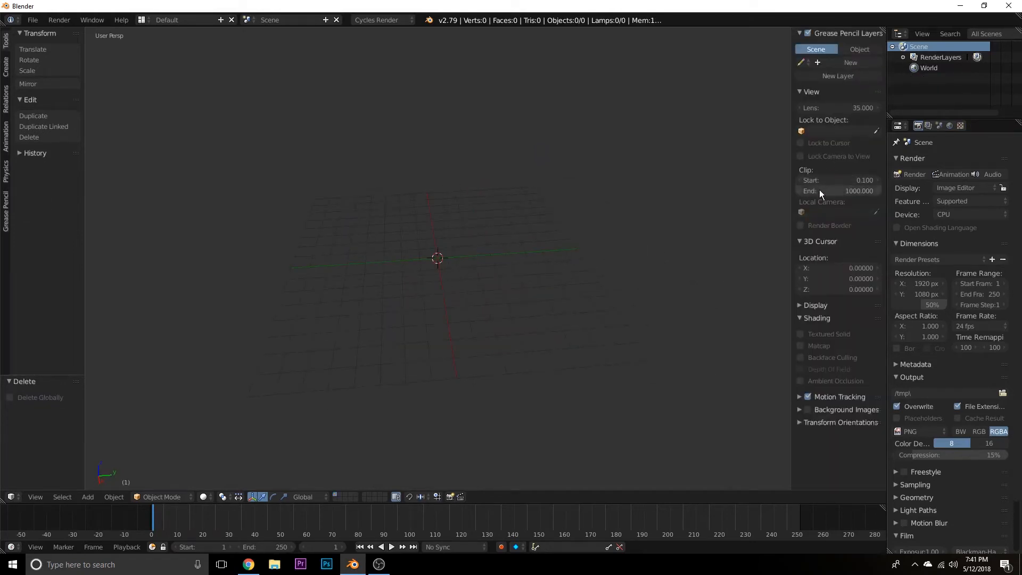
click(815, 305)
drag(841, 395, 904, 395)
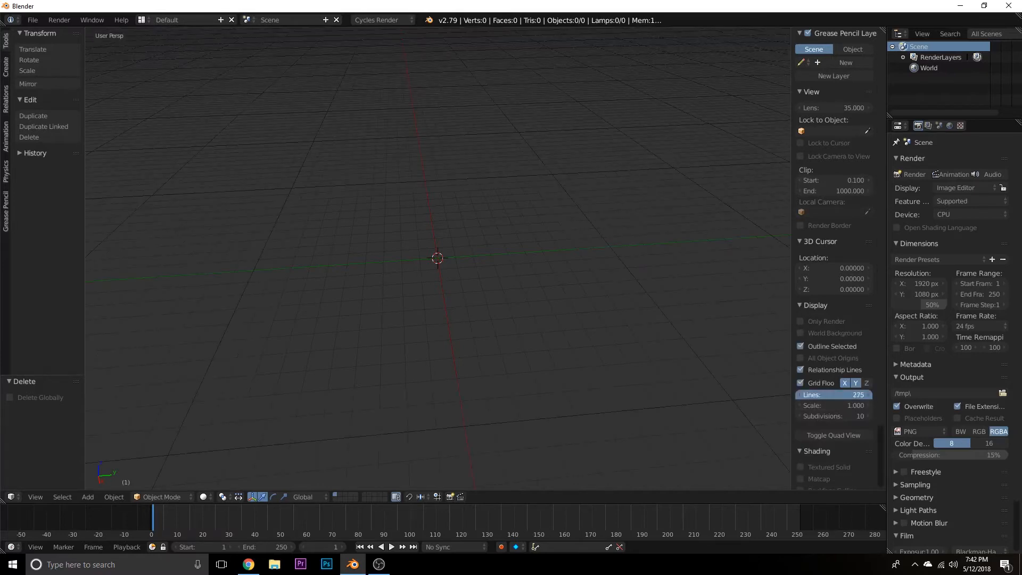
middle_drag(528, 294, 552, 276)
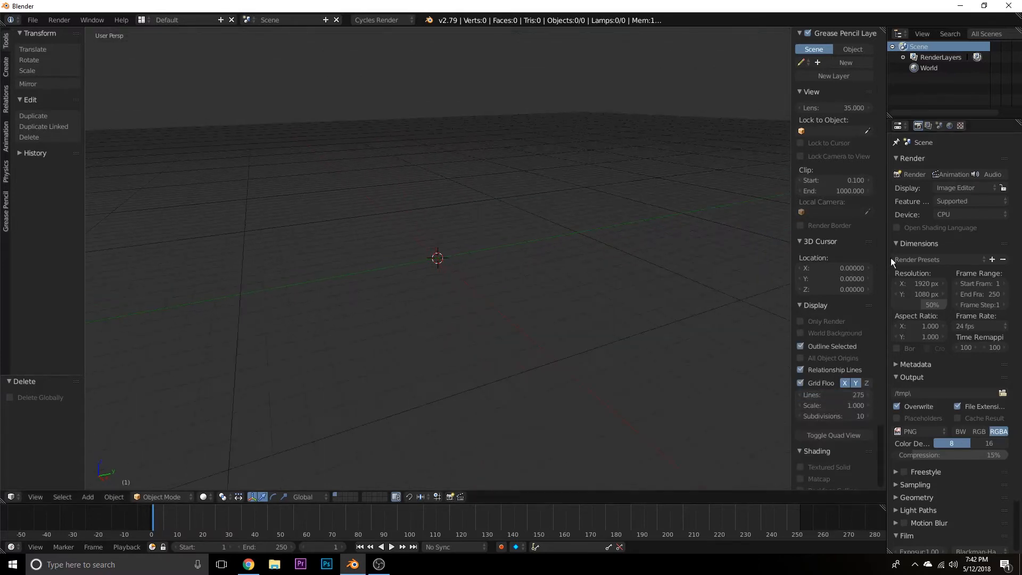
Enable nodes for the world surface and set its background color to black.
click(948, 126)
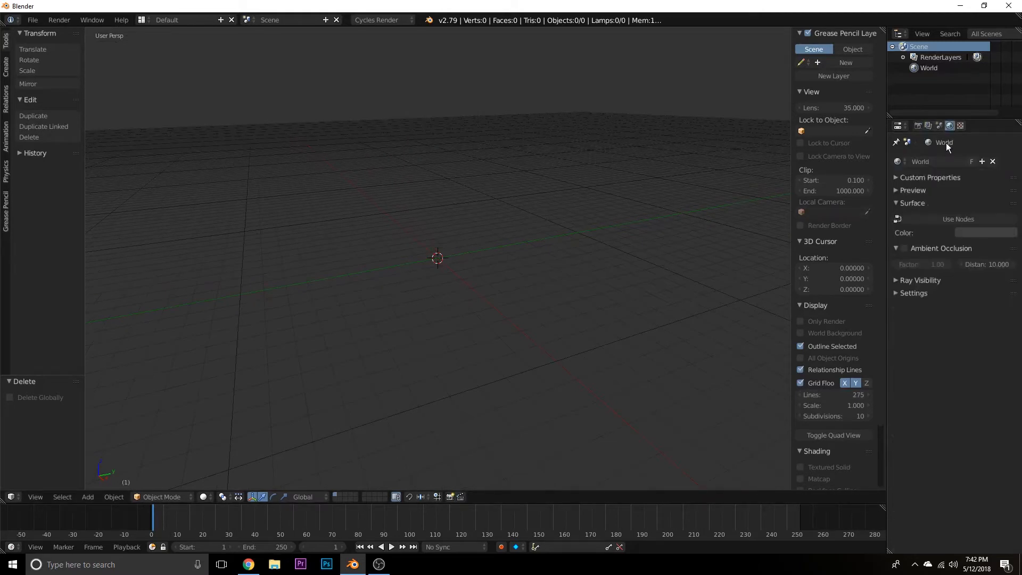
click(943, 222)
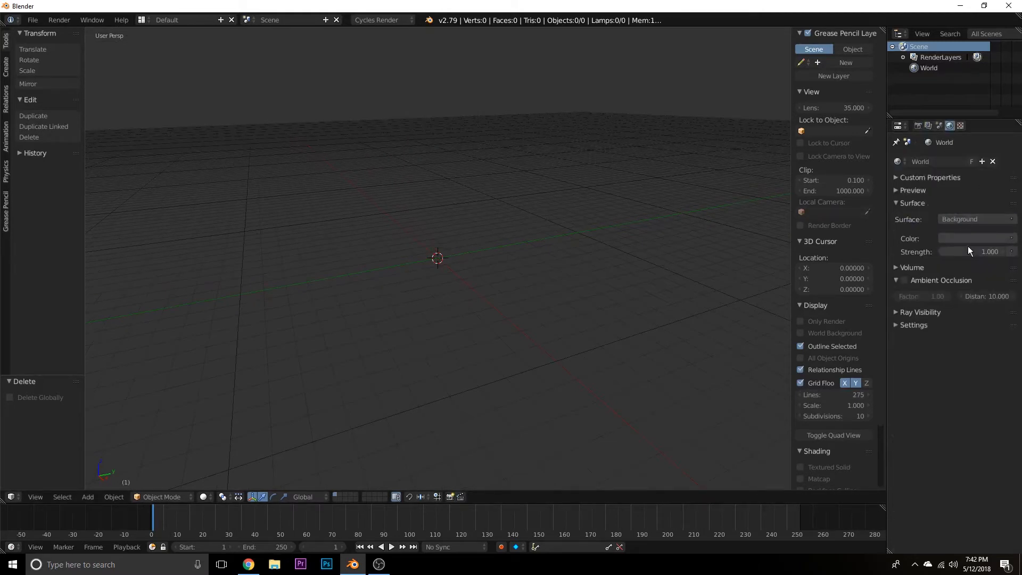
click(969, 238)
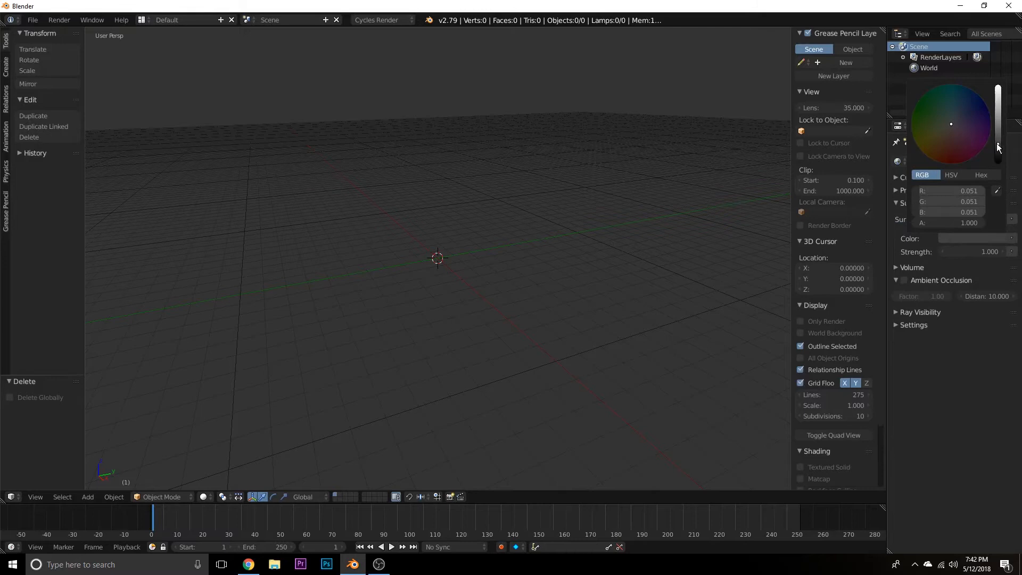
drag(998, 145, 998, 162)
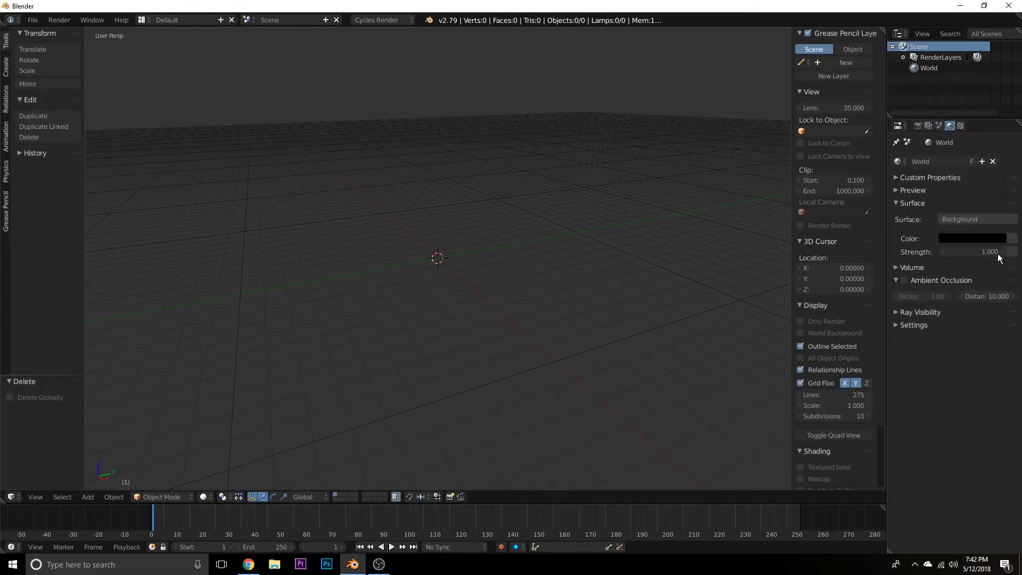
Set the render resolution percentage to 100%.
click(917, 126)
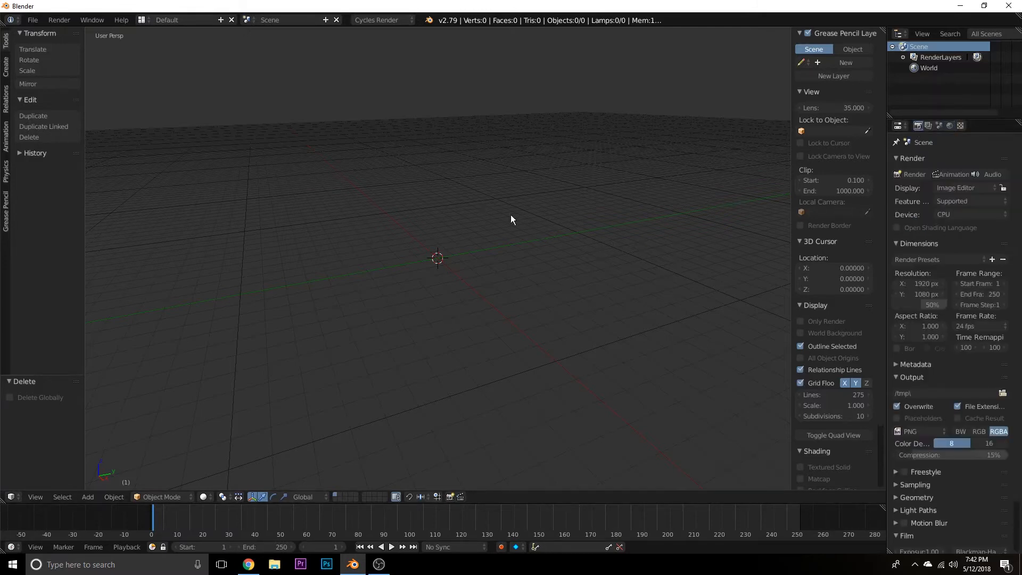
drag(922, 306, 953, 305)
Add a UV sphere at the origin and scale it up uniformly to about 3.97.
middle_drag(327, 287, 337, 295)
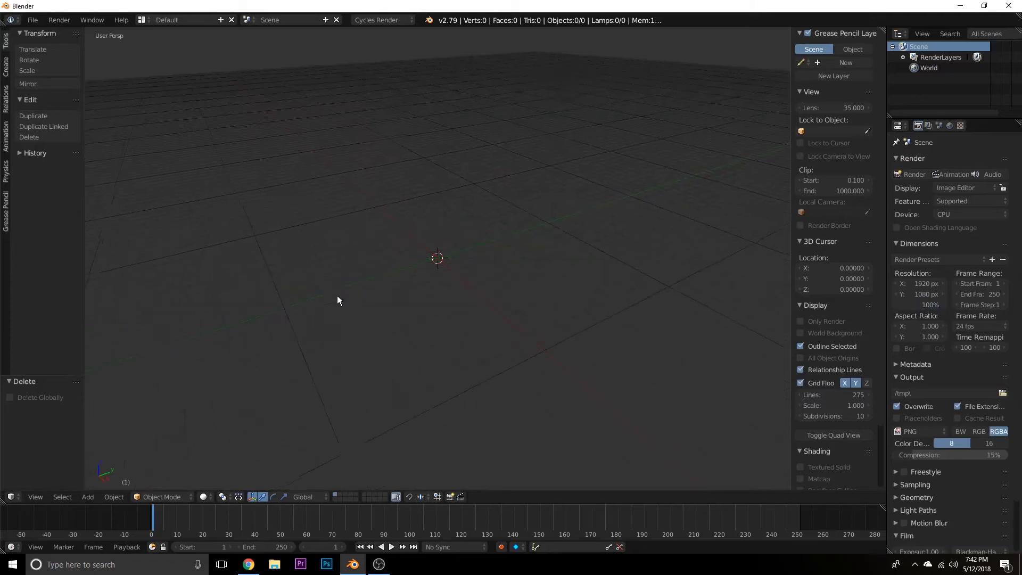
click(6, 67)
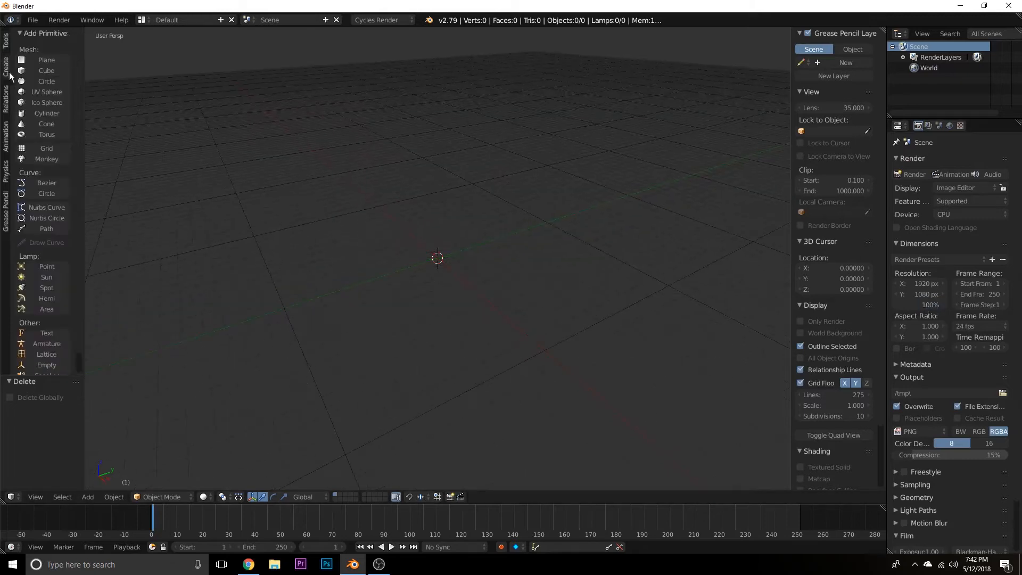
click(32, 92)
scroll(476, 282, up, 5)
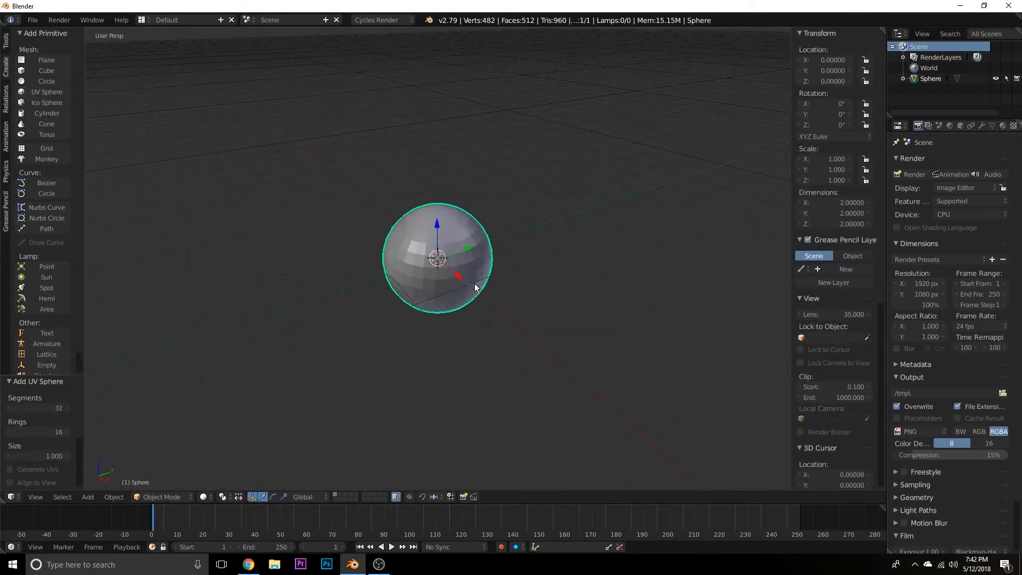
shift+middle_drag(571, 253, 595, 261)
key(s)
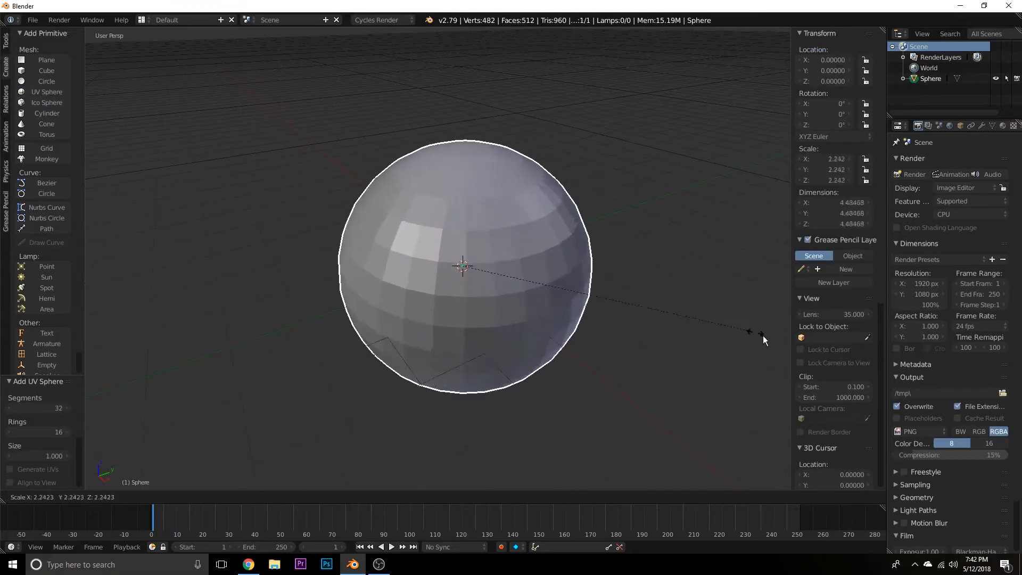
click(266, 389)
scroll(317, 381, down, 4)
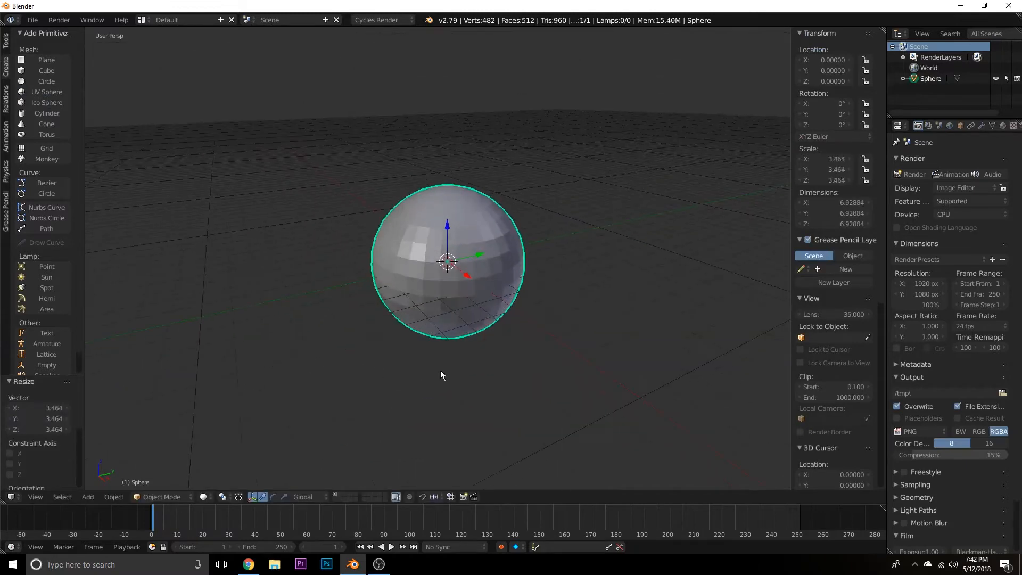
key(s)
click(470, 391)
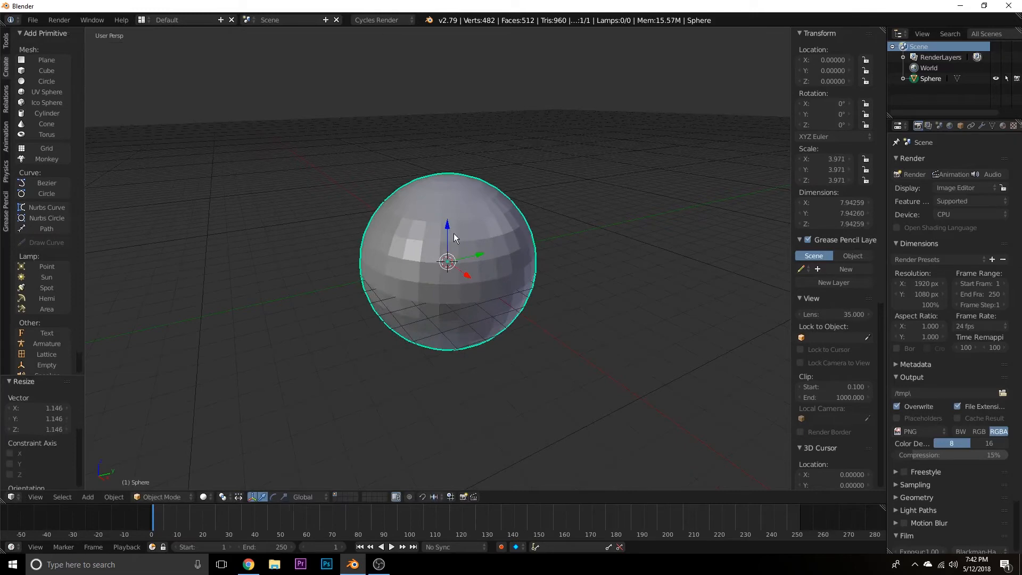
Subdivide the entire sphere mesh smoothly in Edit Mode, using 8 cuts and a smoothness of 1.000.
key(Tab)
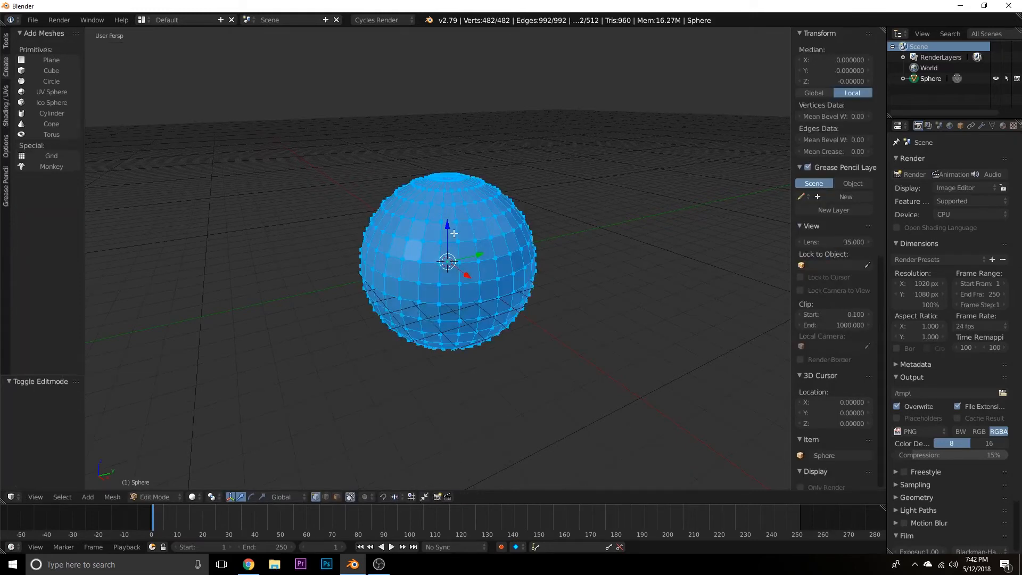
key(w)
click(442, 231)
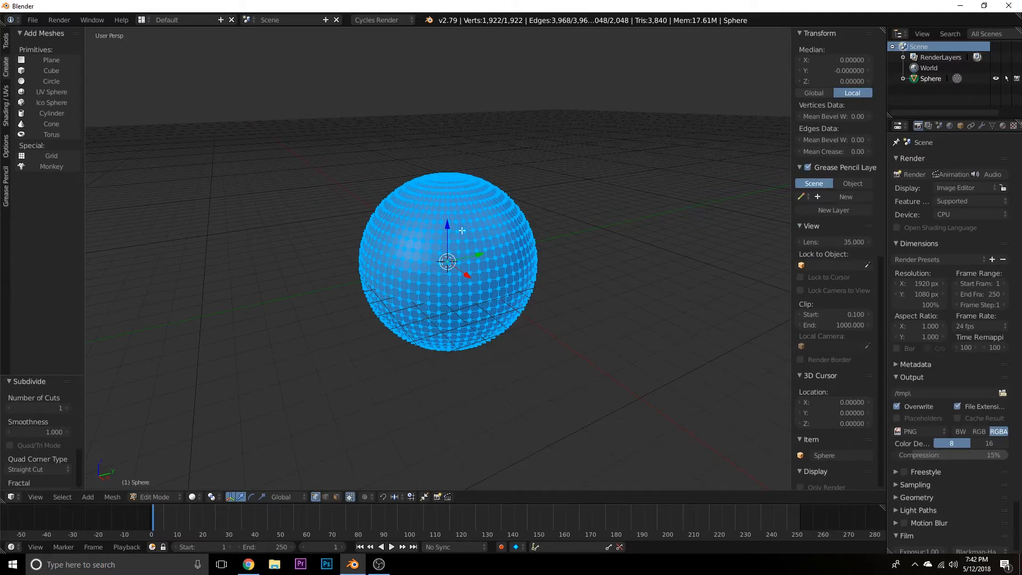
key(F6)
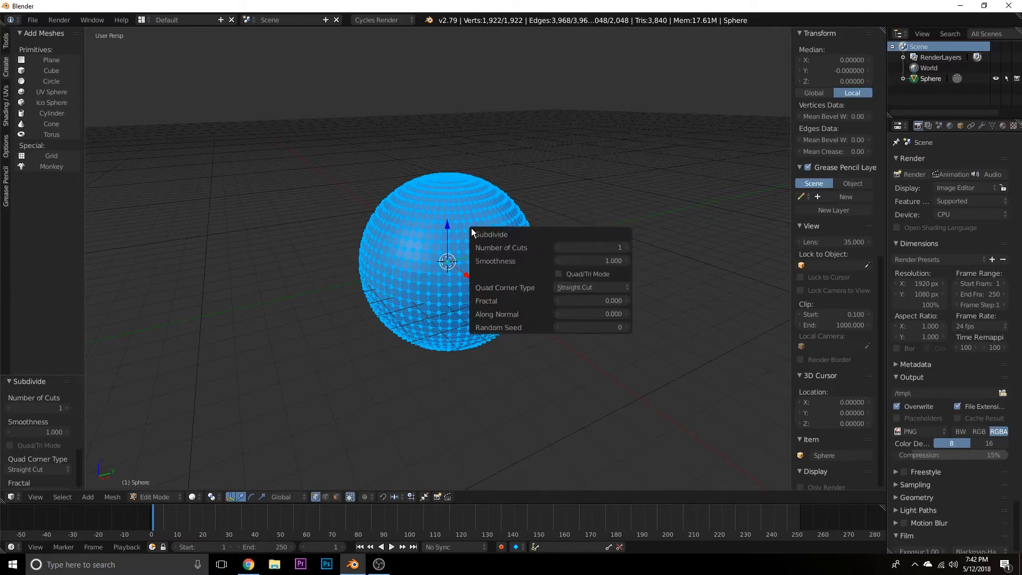
click(628, 244)
click(628, 244)
click(628, 244)
click(628, 244)
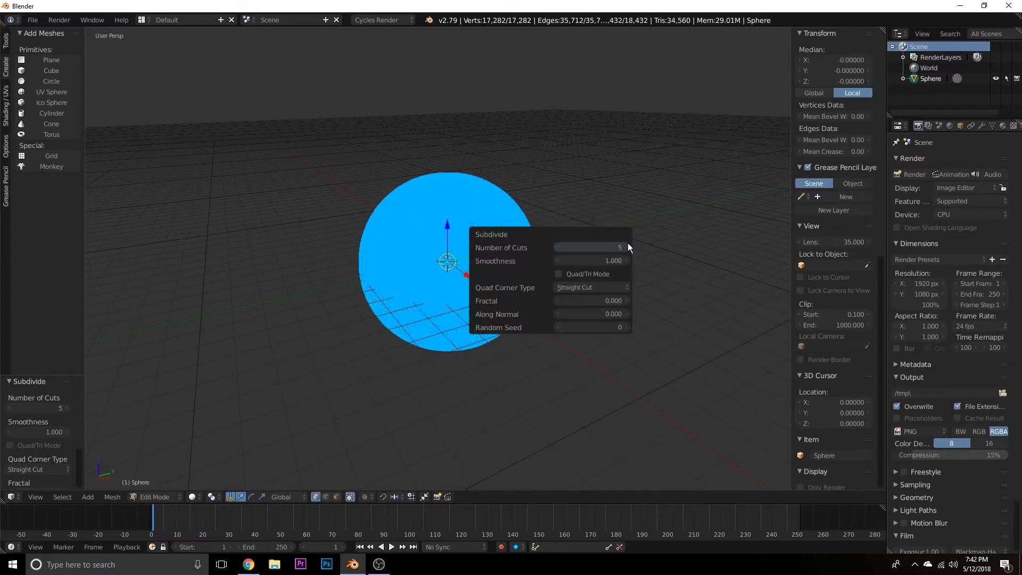
click(628, 244)
click(628, 244)
click(628, 244)
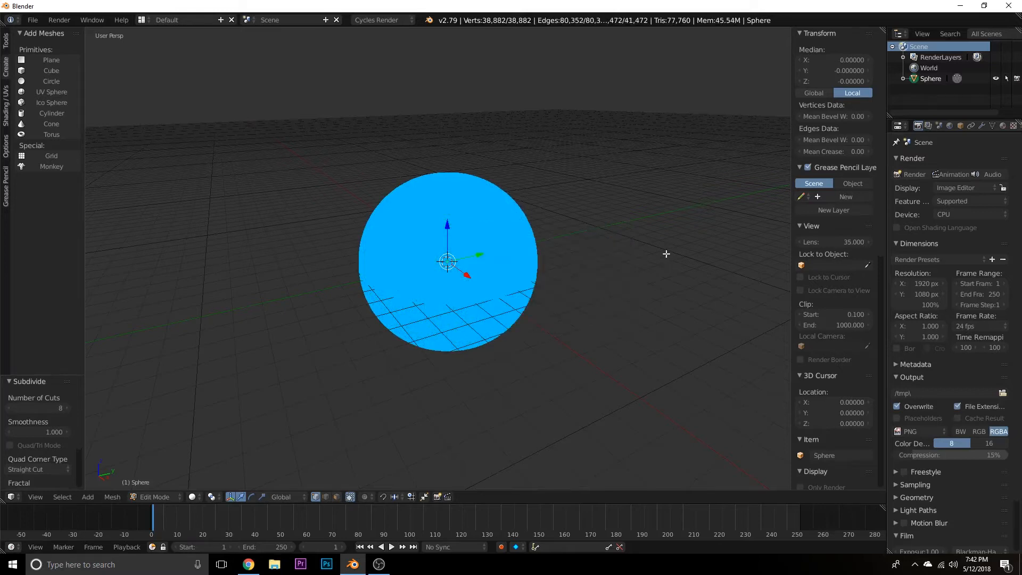
Apply smooth shading to the sphere's vertices and faces, and return to Object Mode.
middle_drag(536, 308, 457, 303)
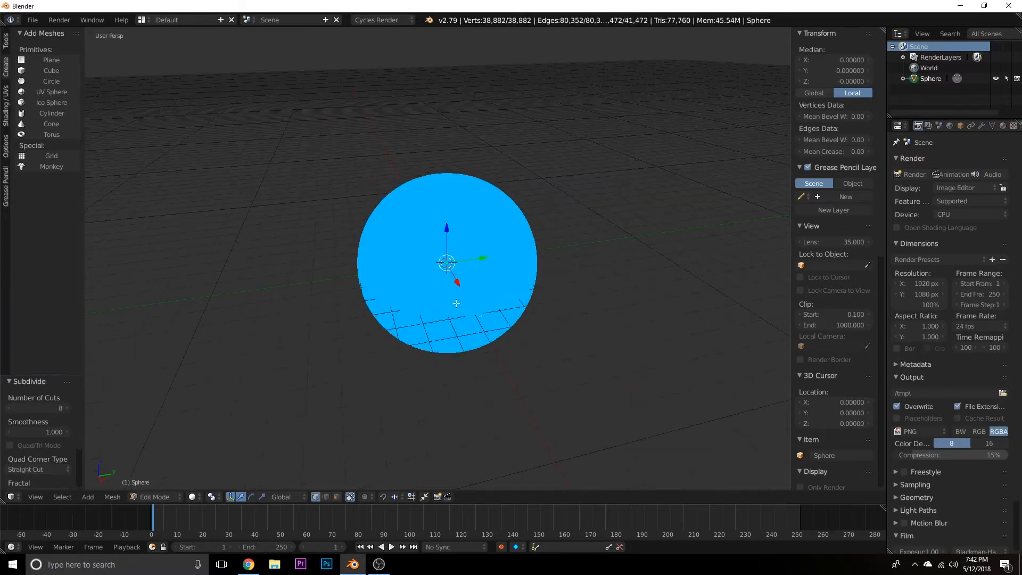
click(6, 106)
click(30, 102)
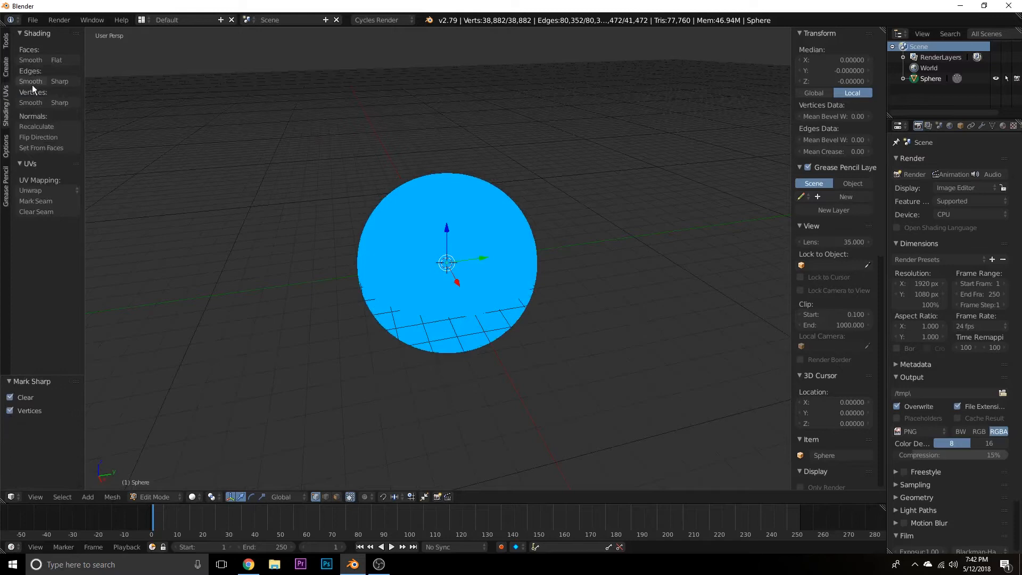
click(30, 60)
key(Tab)
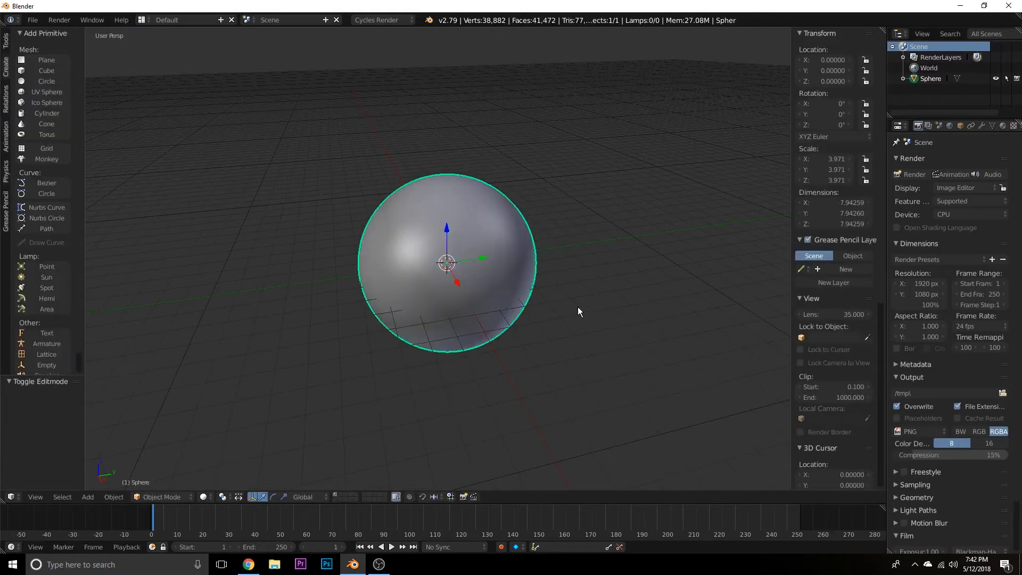
Add a camera and align it to a near-level view facing the sphere.
middle_drag(577, 309, 519, 281)
mouse_move(400, 341)
middle_down()
mouse_move(354, 371)
mouse_move(394, 354)
middle_up()
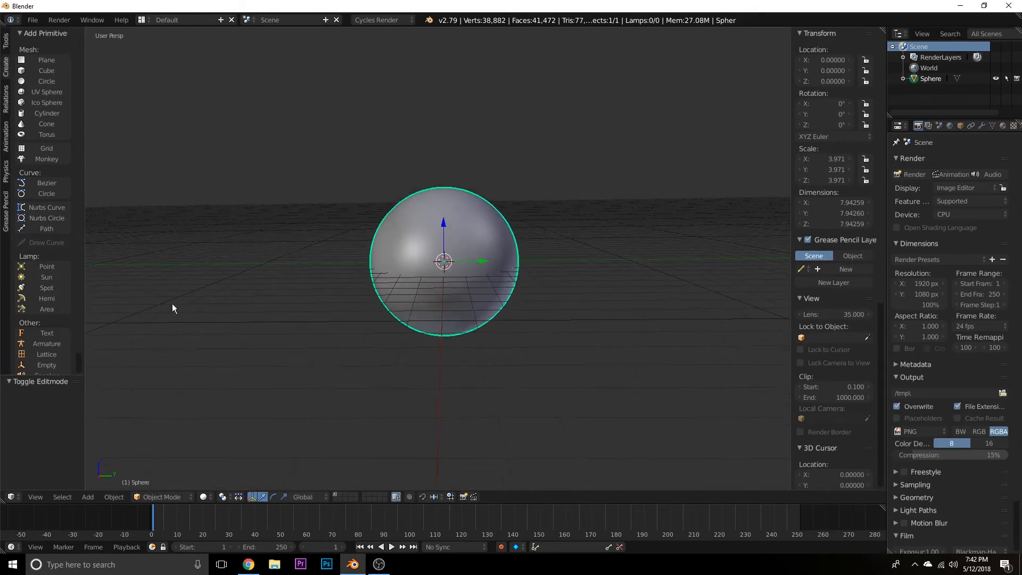
scroll(64, 322, down, 1)
click(46, 365)
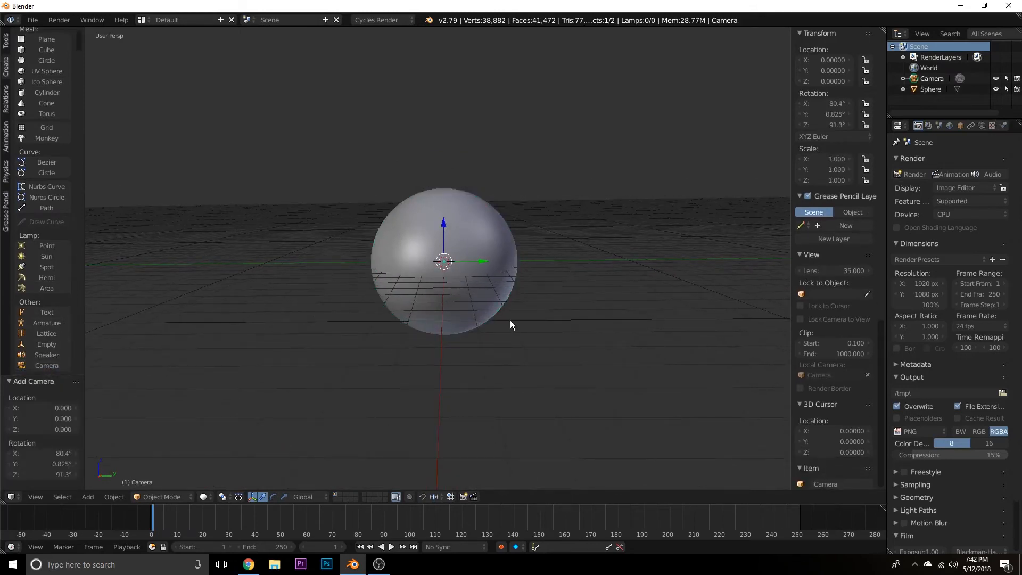
key(ctrl+alt+KP_0)
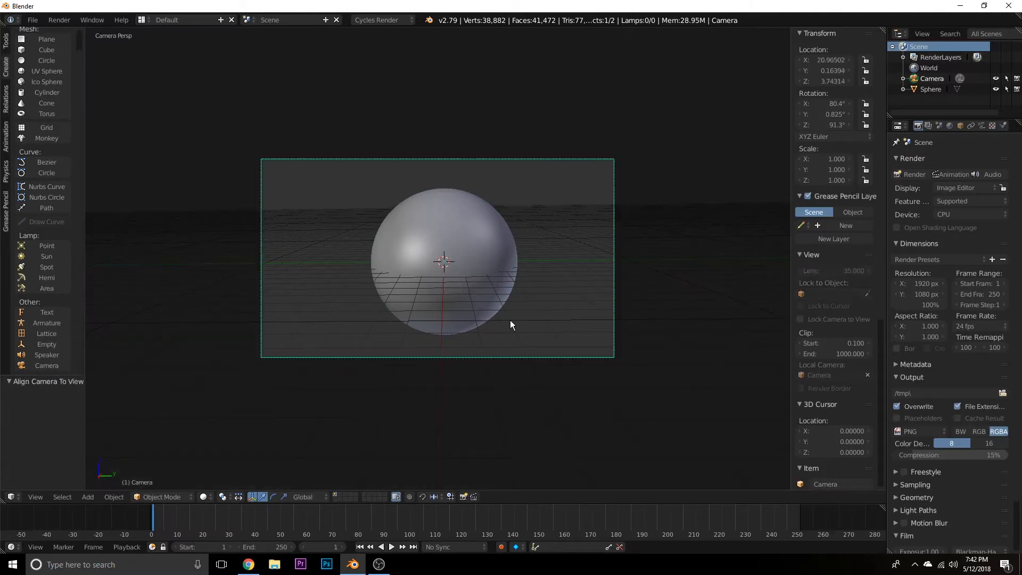
Adjust the camera with fly navigation to center the sphere in the frame, at about X 20.95, Y 0.54, Z 3.74.
key(shift+f)
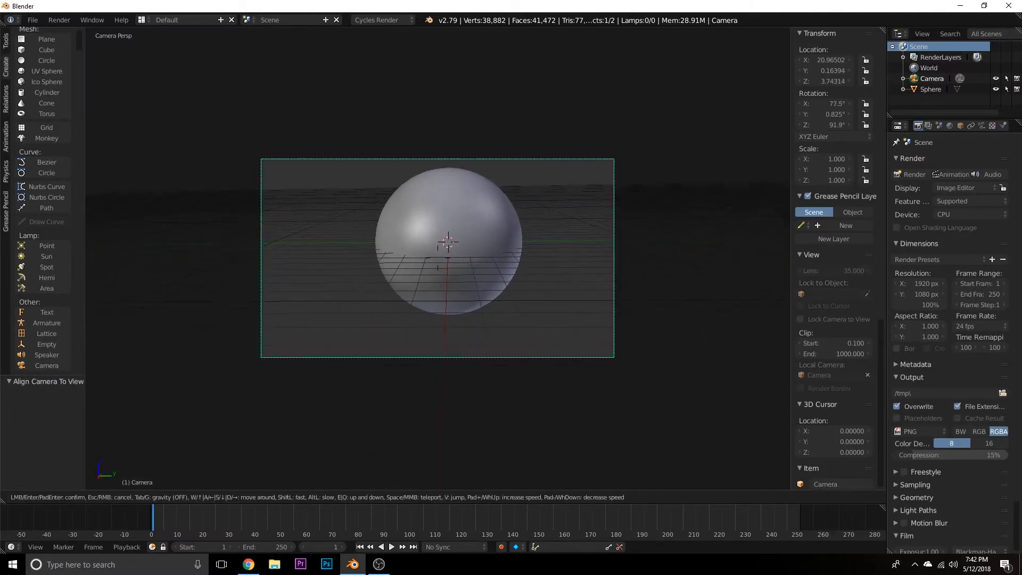
key(d)
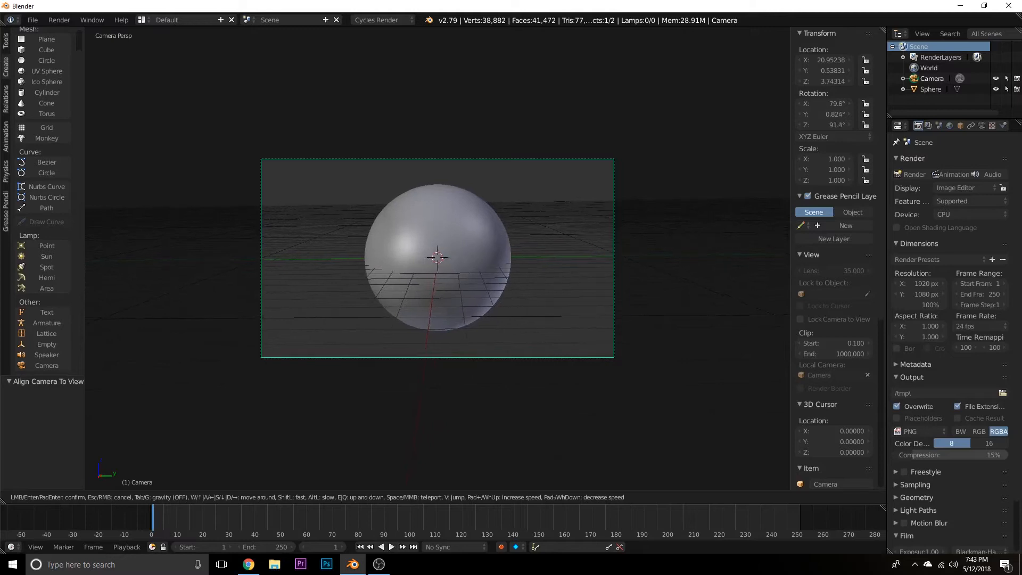
click(612, 390)
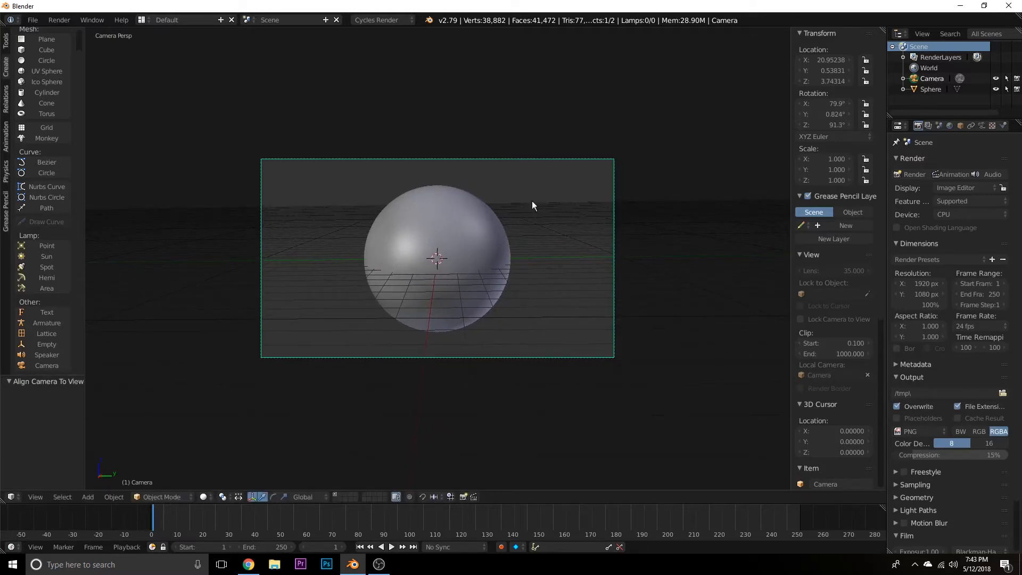
Add a Sun lamp and move it behind and above the sphere, to about X -24.17 and Z 16.09.
middle_drag(656, 257, 625, 274)
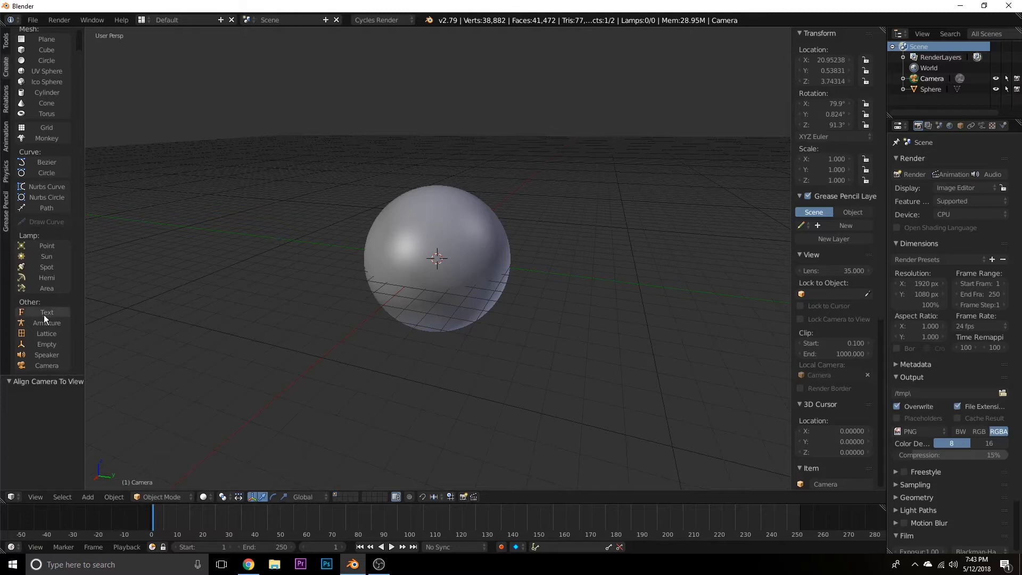
click(57, 258)
scroll(474, 299, down, 5)
middle_drag(475, 304, 415, 269)
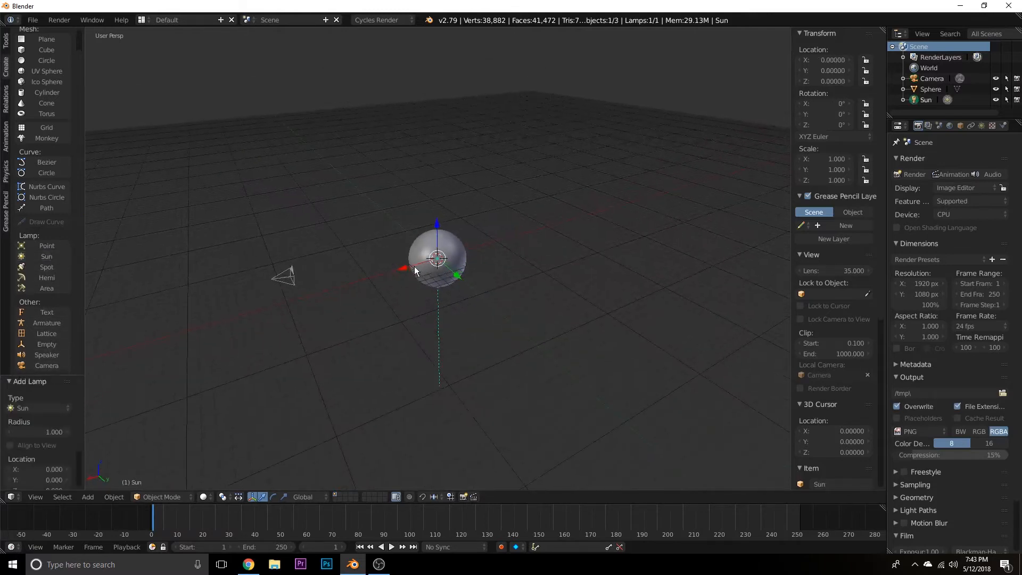
drag(404, 268, 582, 107)
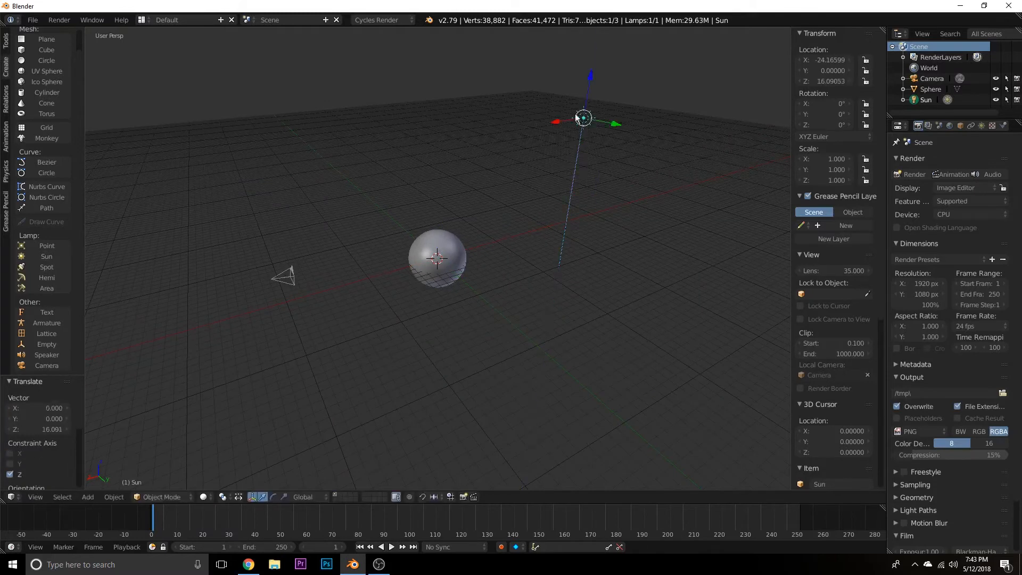
Switch the manipulator to rotation, split off a narrow second viewport column, and divide that column into an upper and a lower area.
click(273, 497)
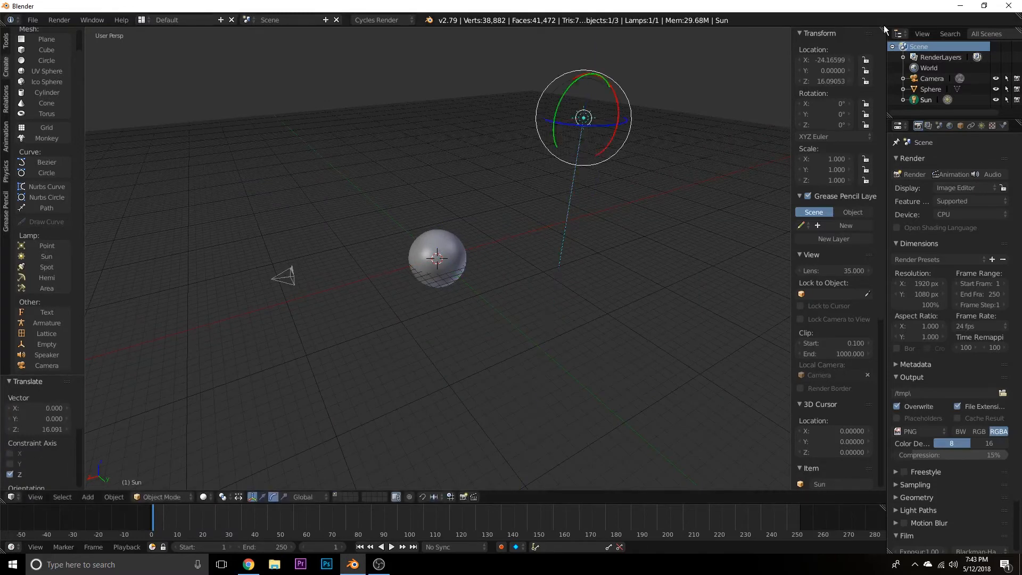
drag(881, 28, 660, 32)
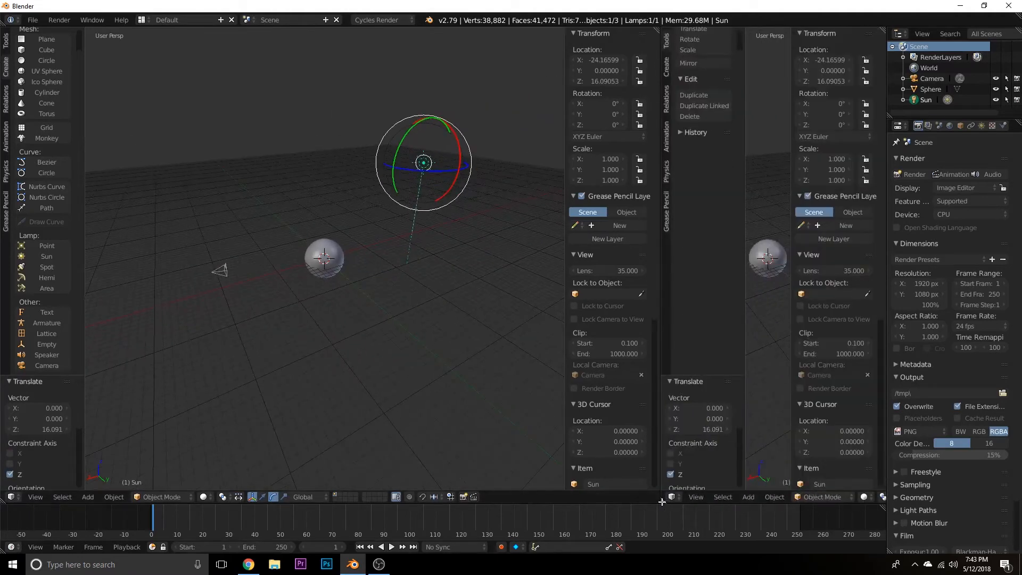
drag(663, 500, 686, 326)
Hide both side panels in the lower small viewport and show the camera view there with Rendered shading.
key(n)
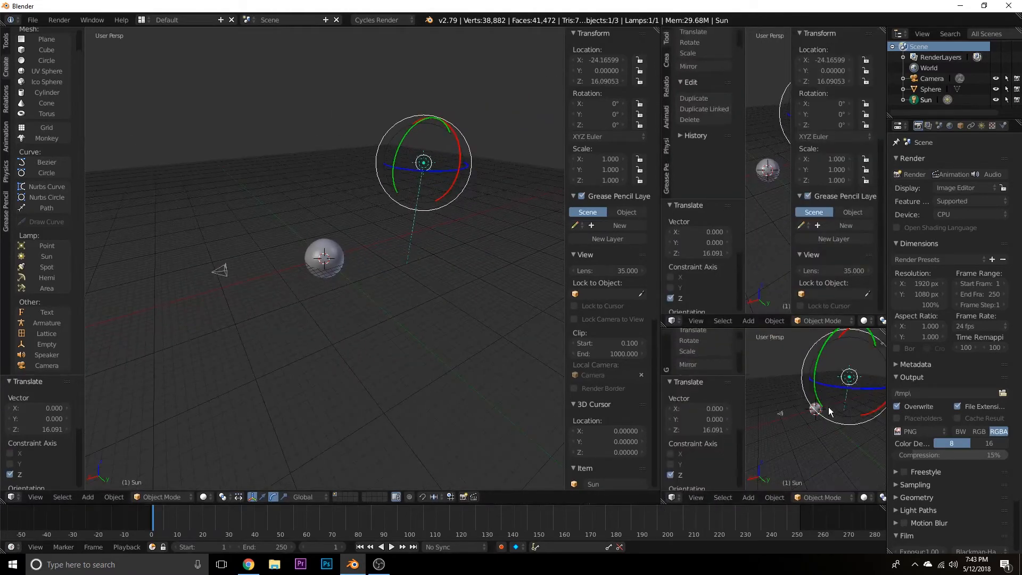
key(t)
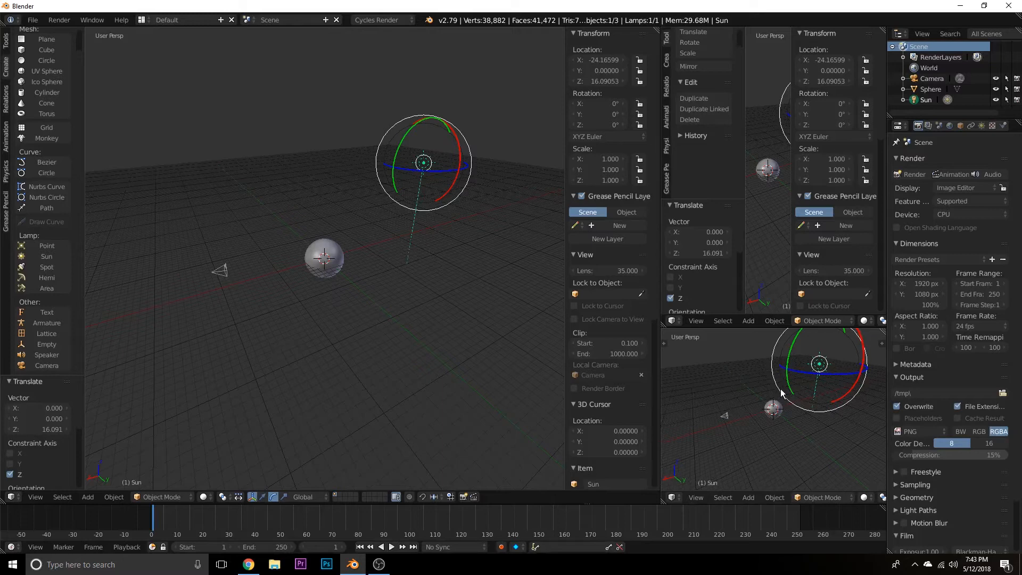
key(KP_0)
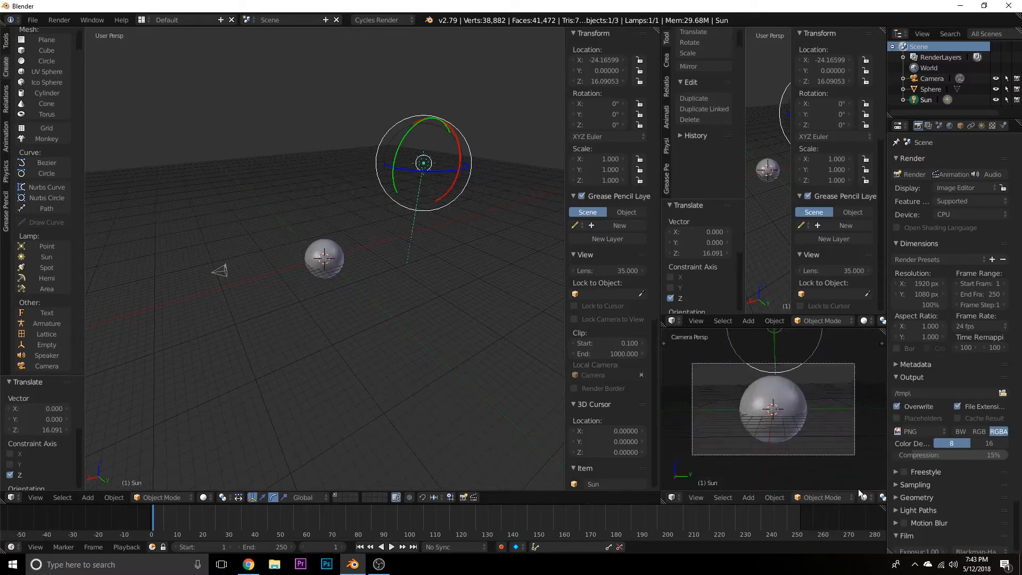
click(863, 497)
click(877, 426)
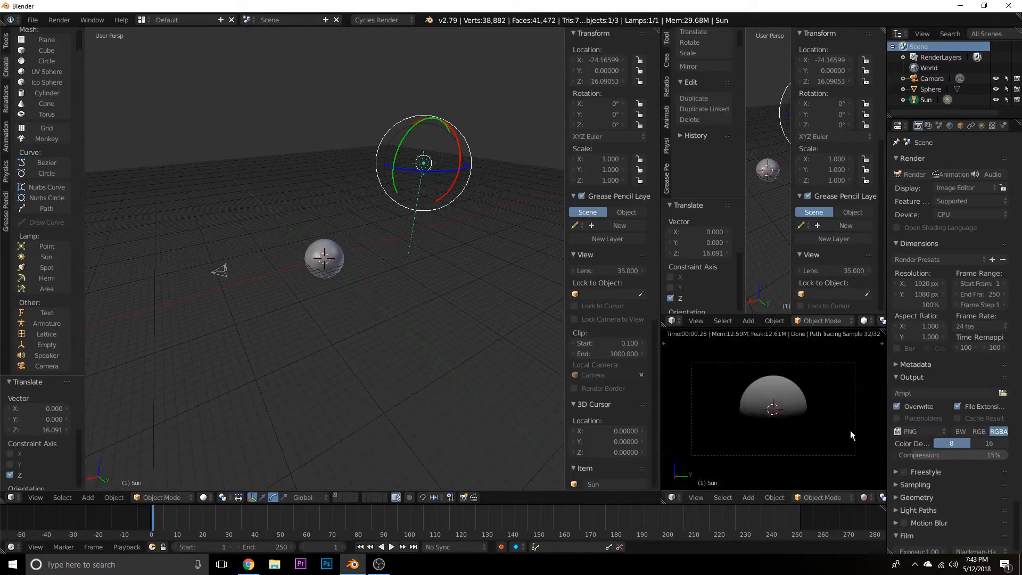
Turn the upper small viewport into a Node Editor without its properties panel, and widen the column slightly.
click(680, 320)
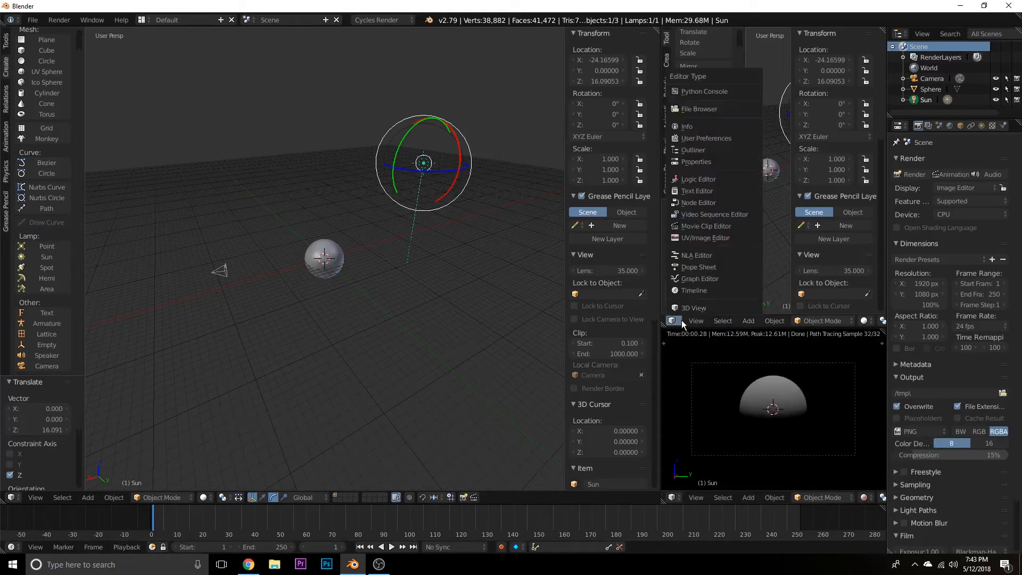
click(698, 203)
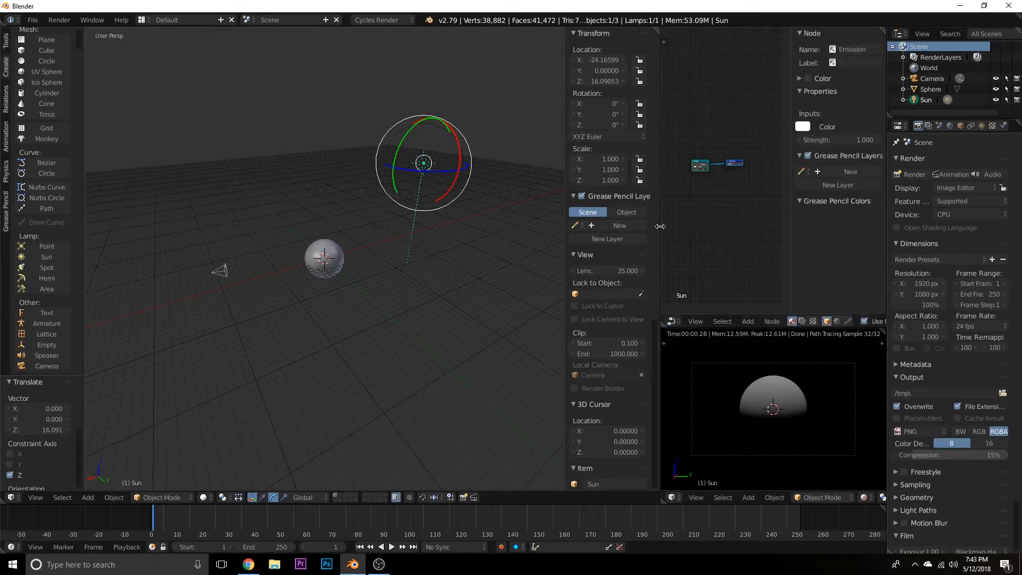
key(n)
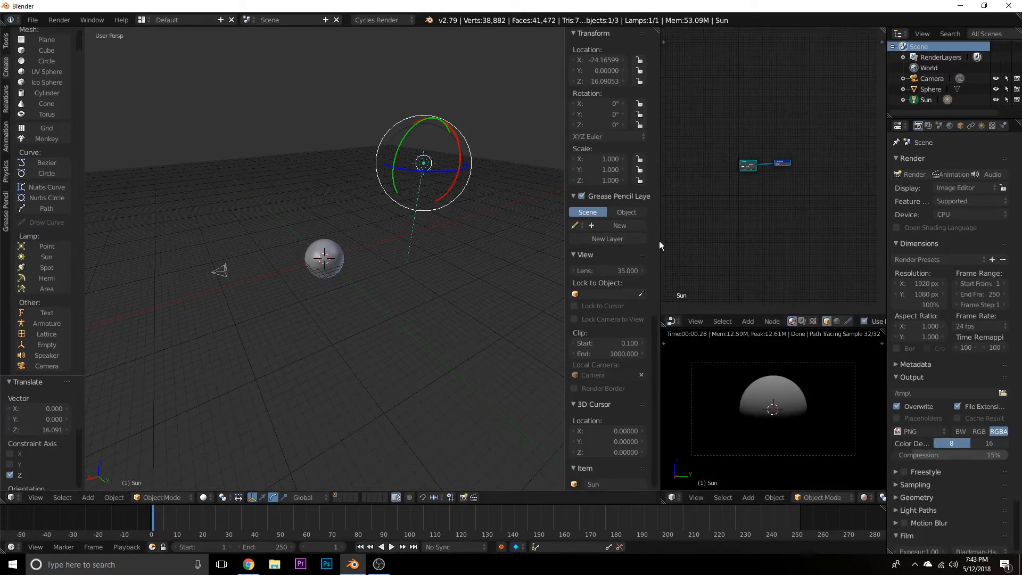
drag(659, 240, 626, 240)
scroll(762, 205, up, 3)
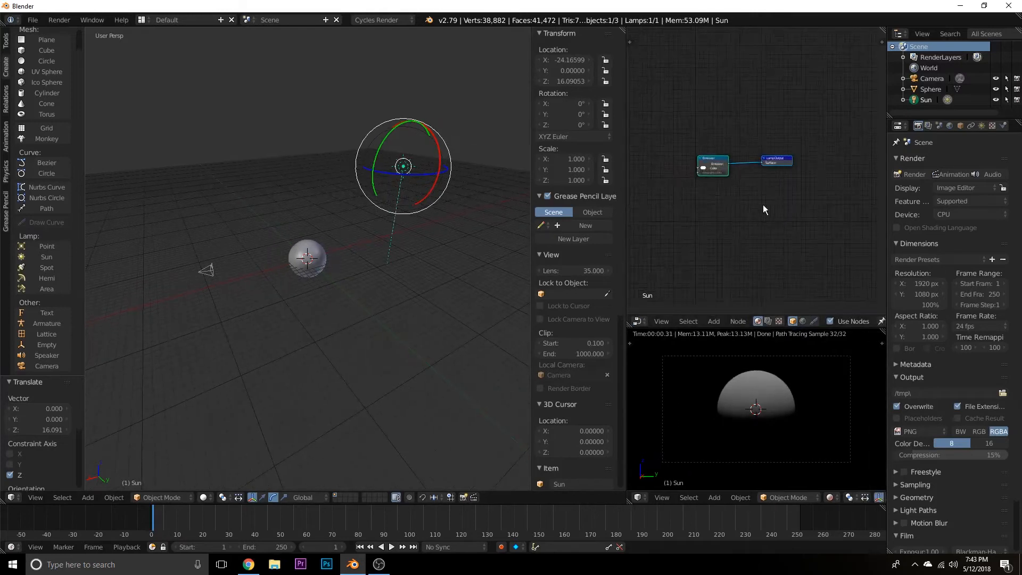
scroll(763, 208, up, 2)
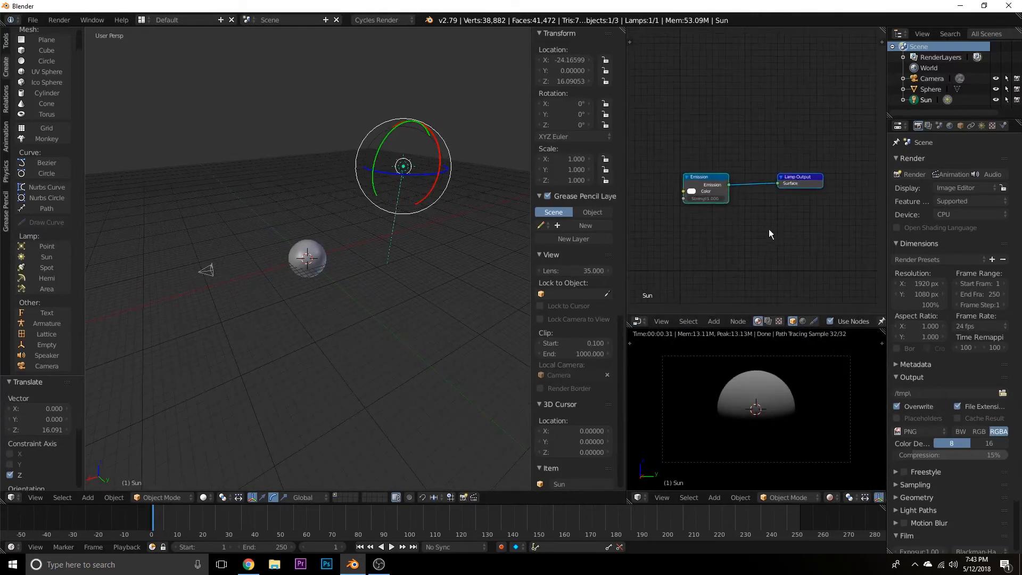
scroll(768, 233, down, 1)
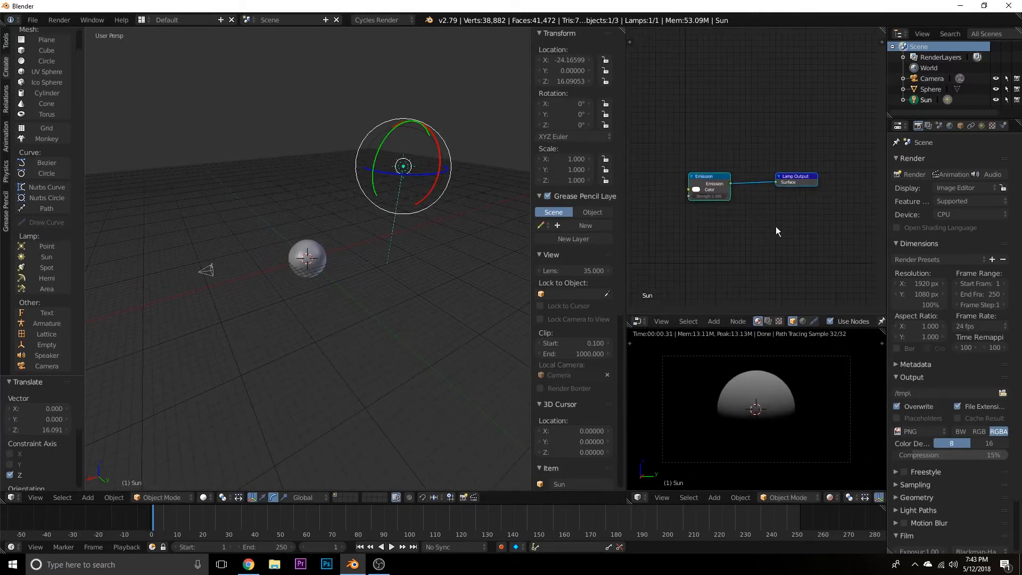
Set the Sun lamp's emission strength to 8.
click(981, 126)
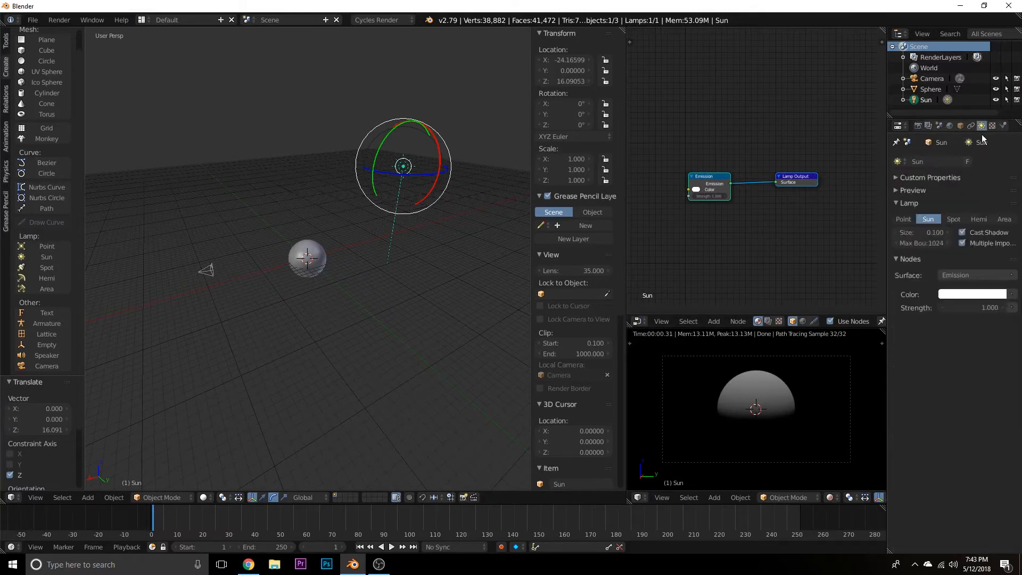
click(960, 309)
text(8)
key(Return)
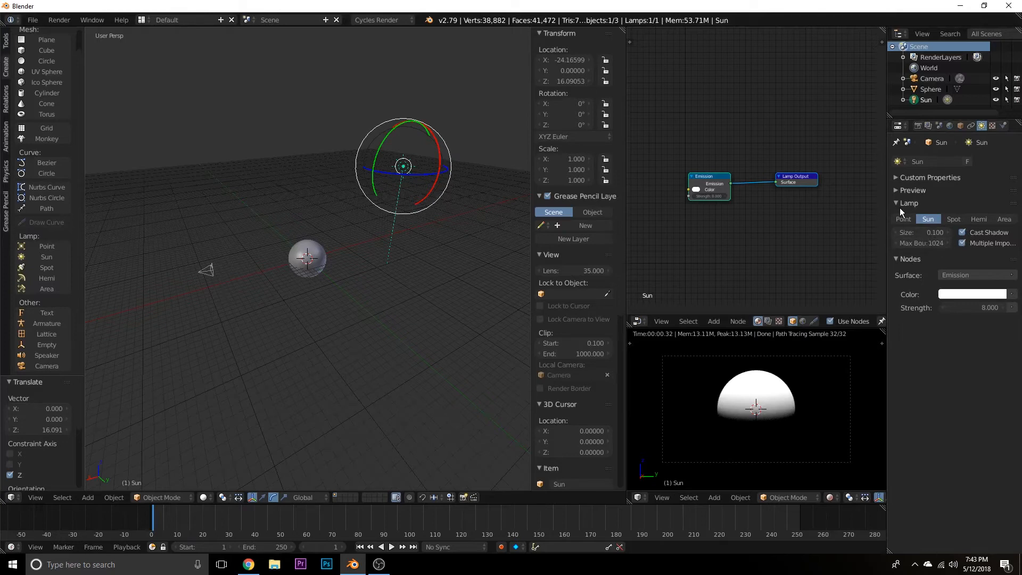
Rotate the Sun lamp to about X -87.6°, Y -9.4°, Z -32.4° so it lights the sphere from the side.
middle_drag(410, 337, 405, 285)
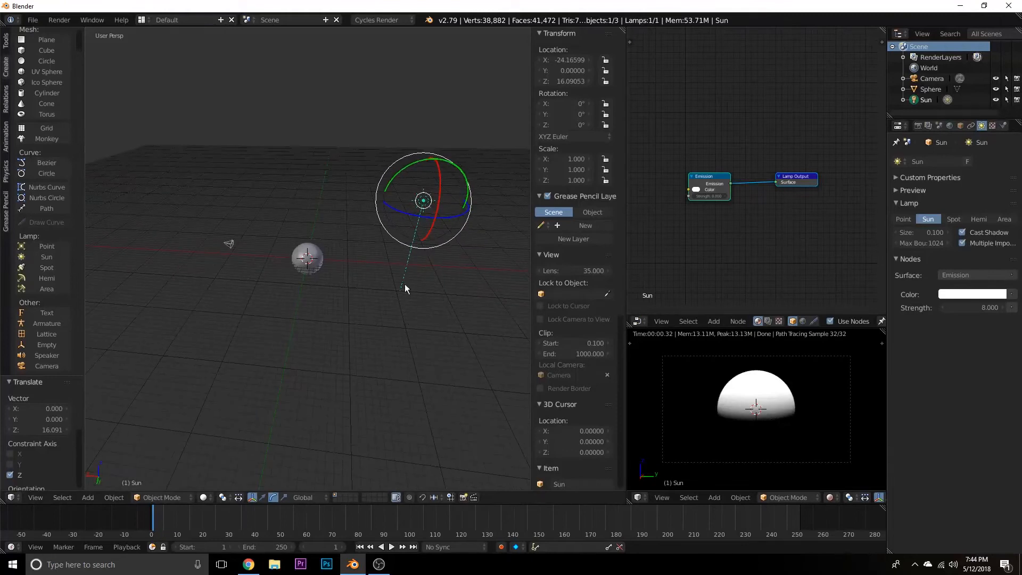
drag(412, 169, 426, 165)
key(r)
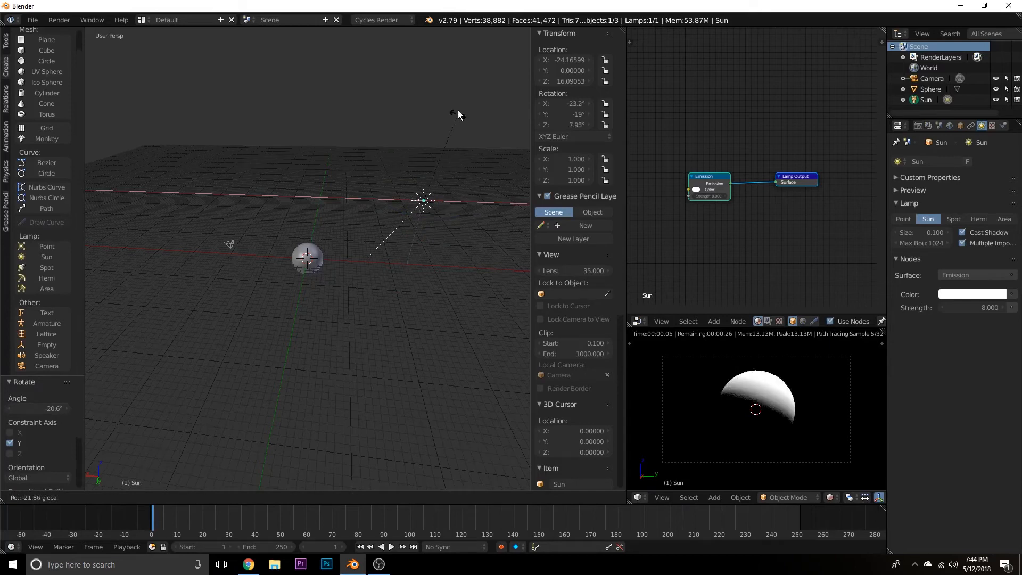
click(363, 154)
key(r)
key(z)
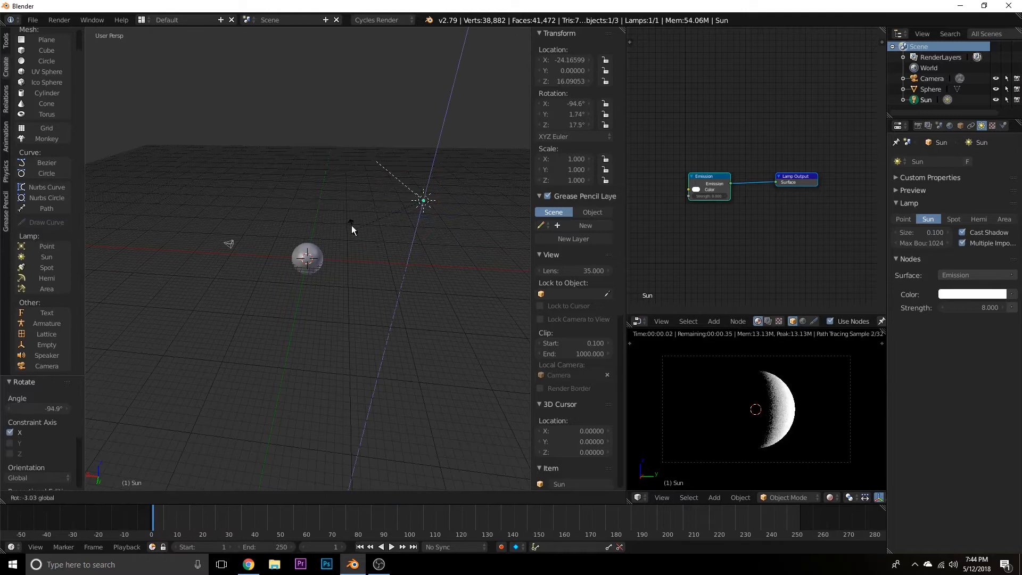
click(370, 174)
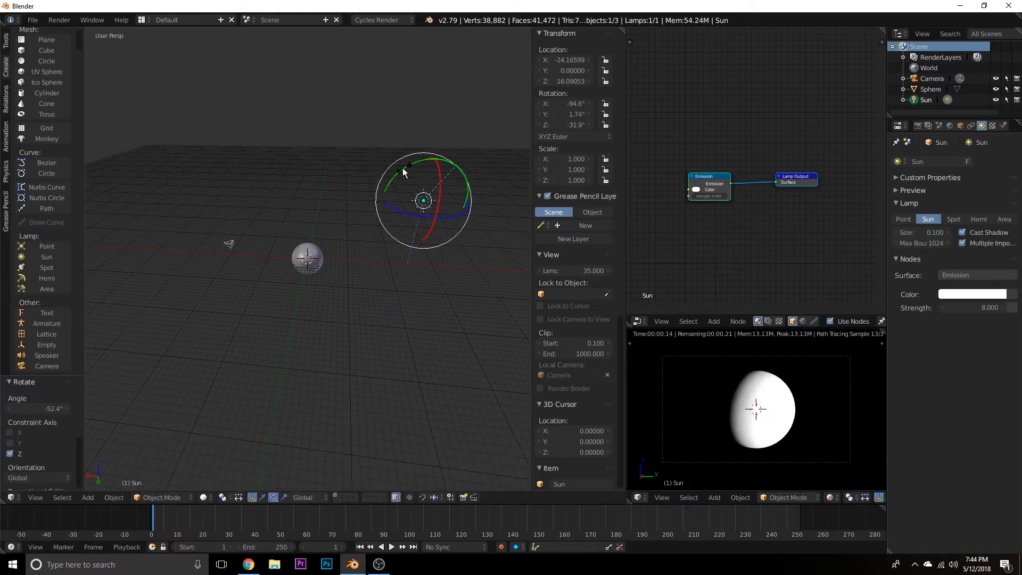
key(r)
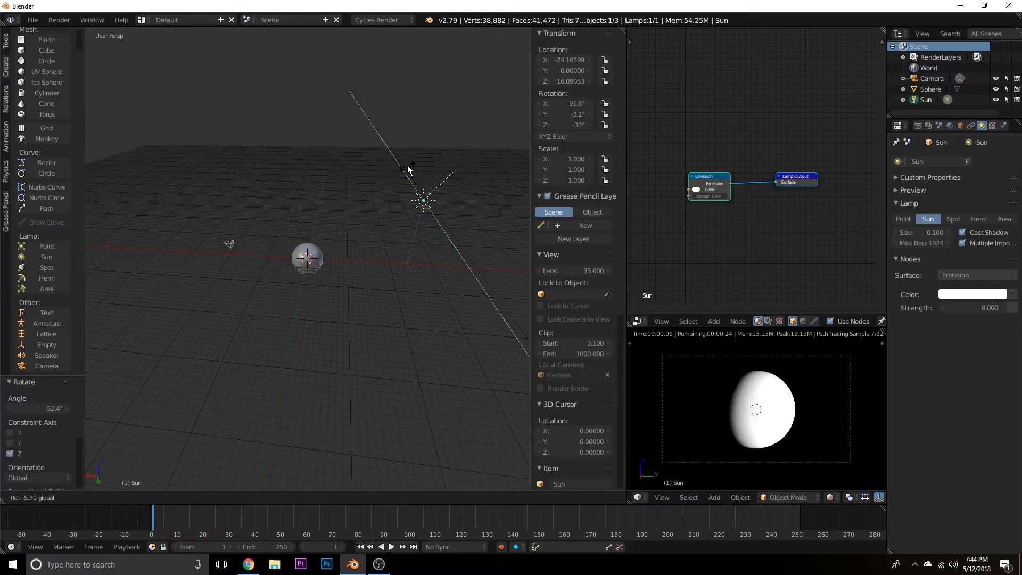
key(y)
click(411, 166)
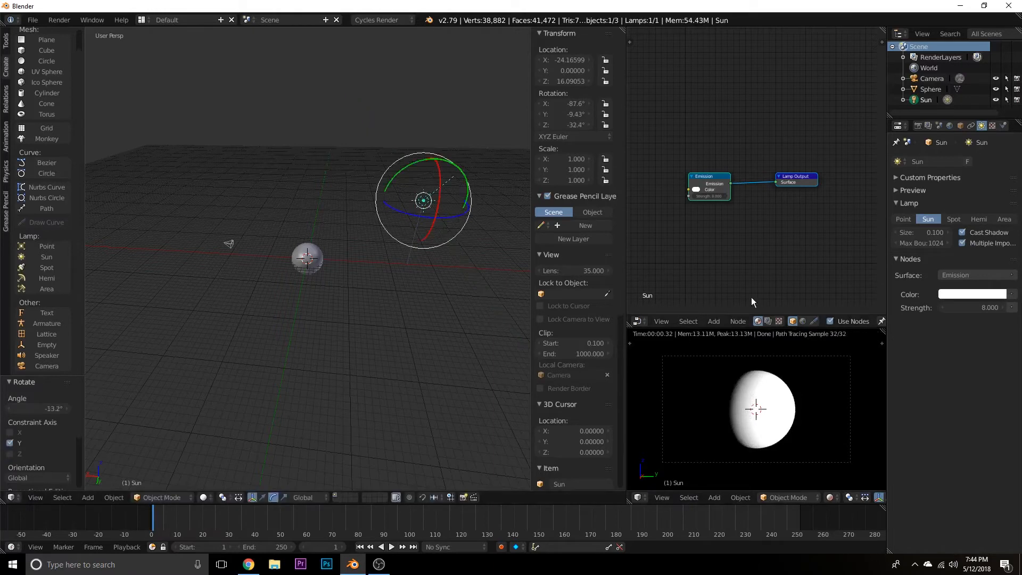
Create a new material for the sphere and name it Surface.
right_click(319, 263)
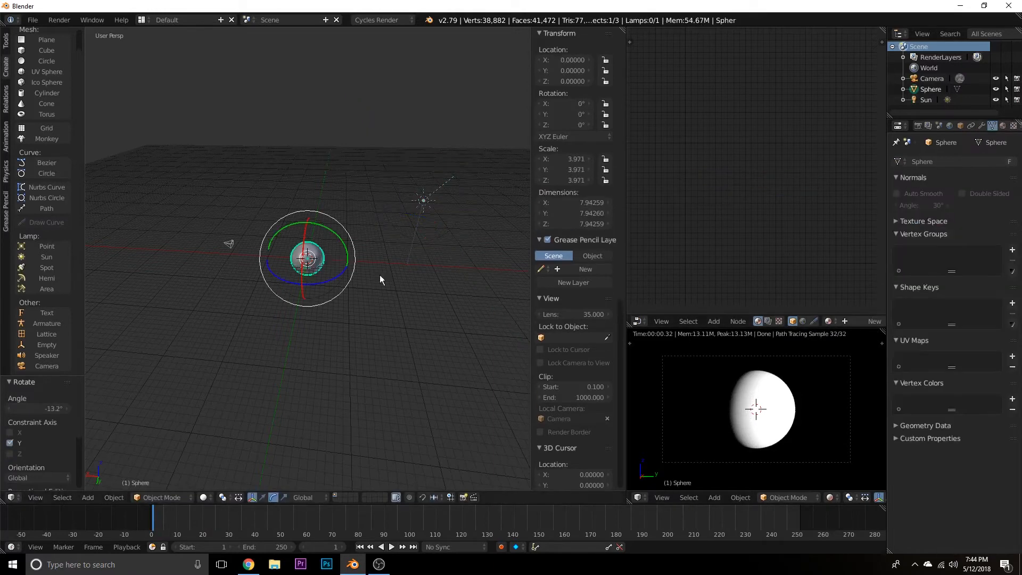
scroll(800, 319, down, 5)
click(801, 320)
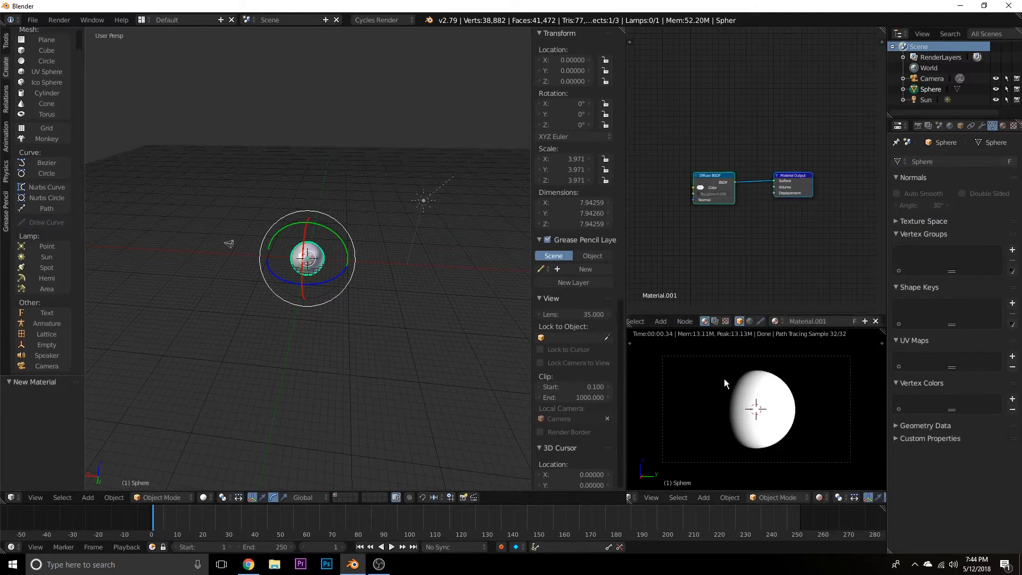
click(826, 320)
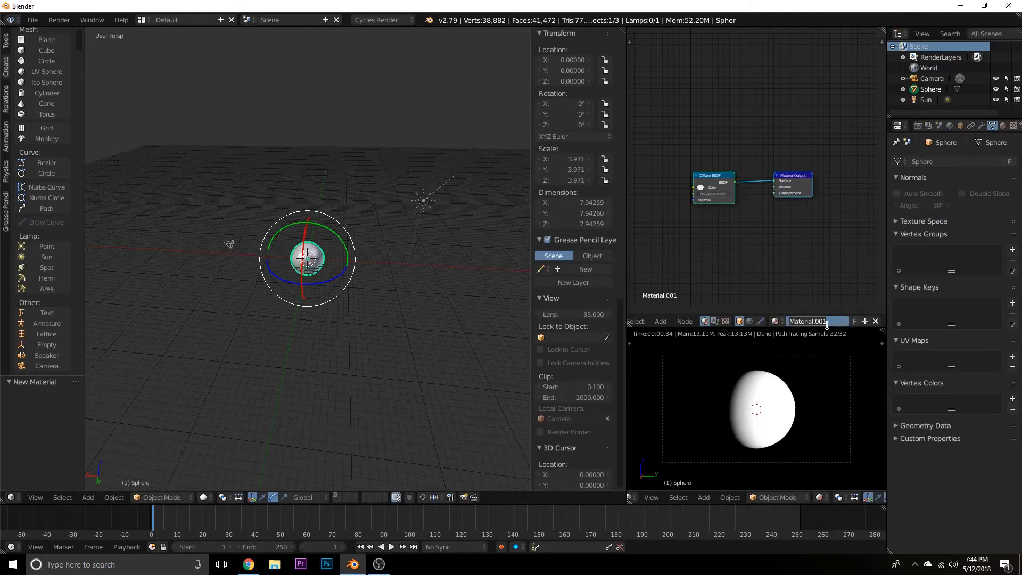
text(Surface)
key(Return)
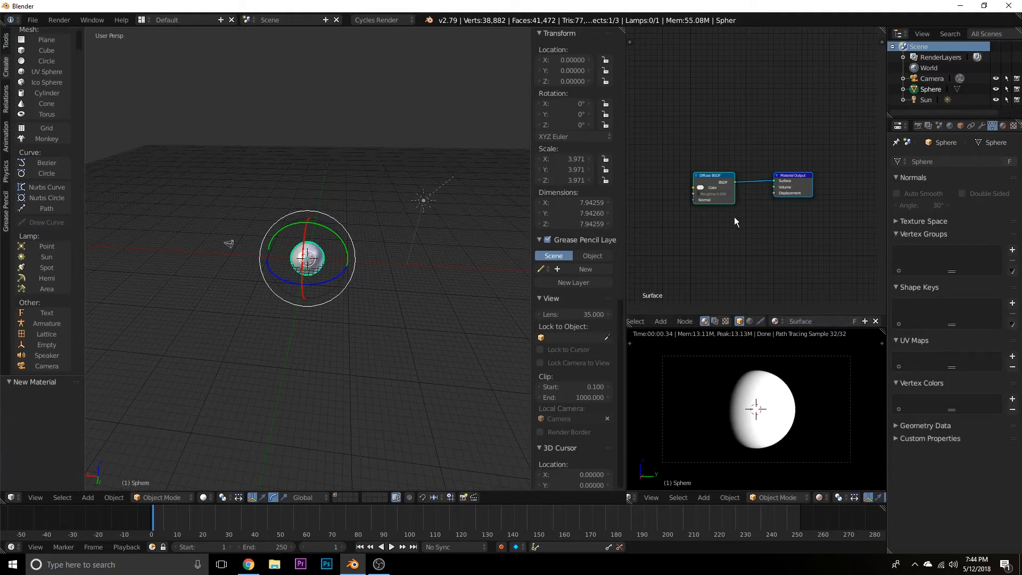
middle_drag(702, 251, 773, 254)
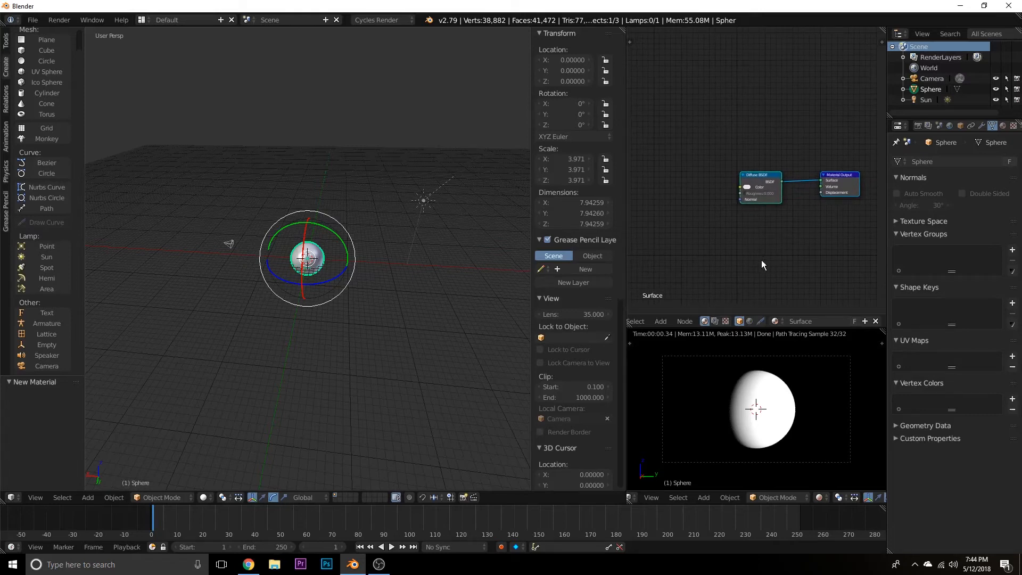
middle_drag(692, 251, 671, 277)
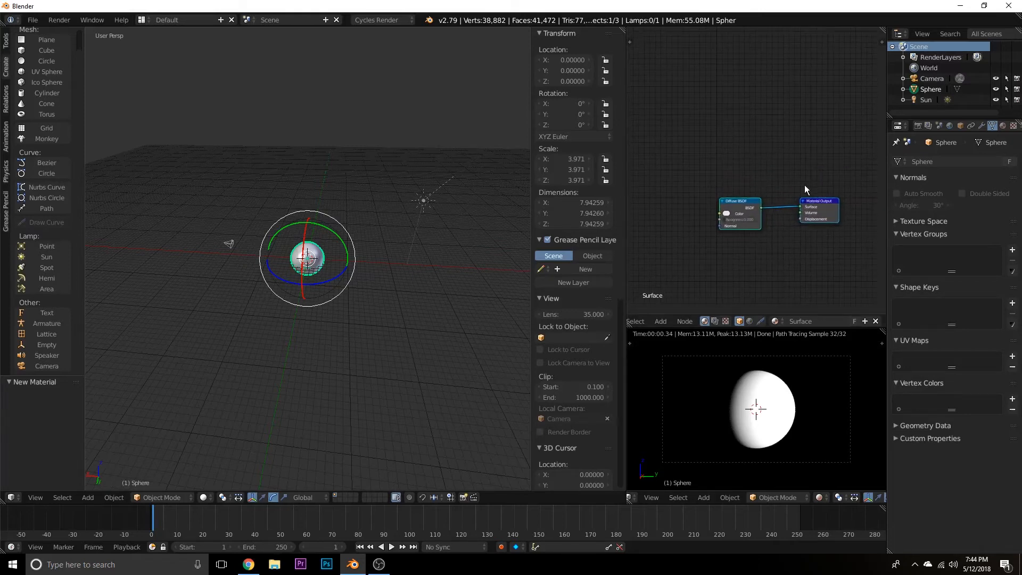
click(749, 210)
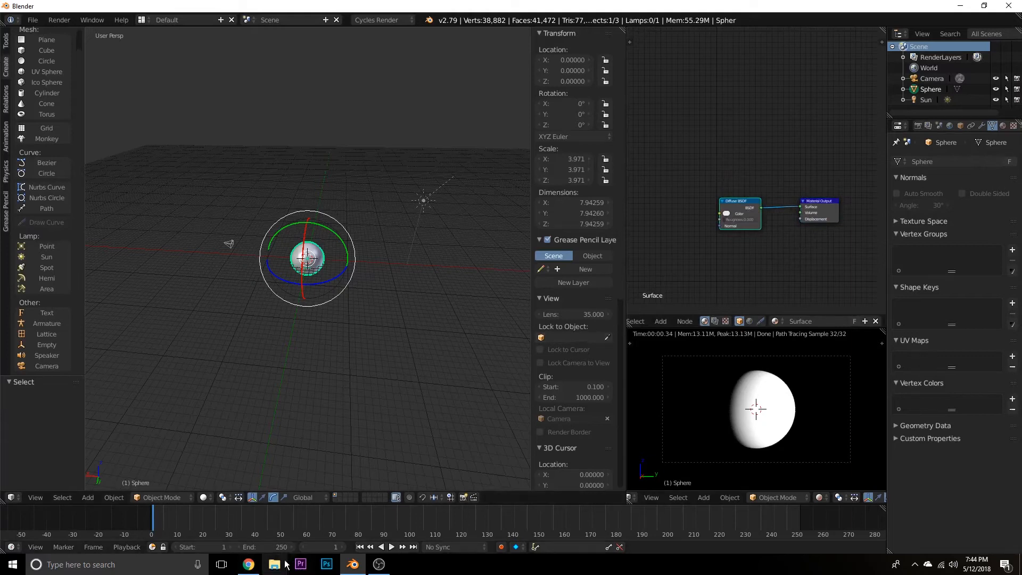
middle_drag(654, 237, 690, 223)
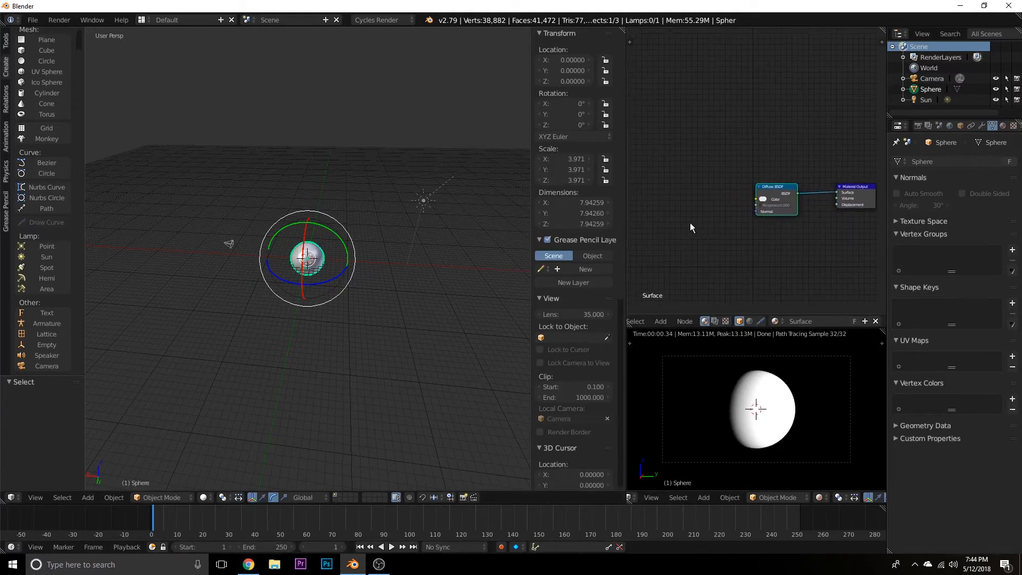
key(shift+a)
click(690, 223)
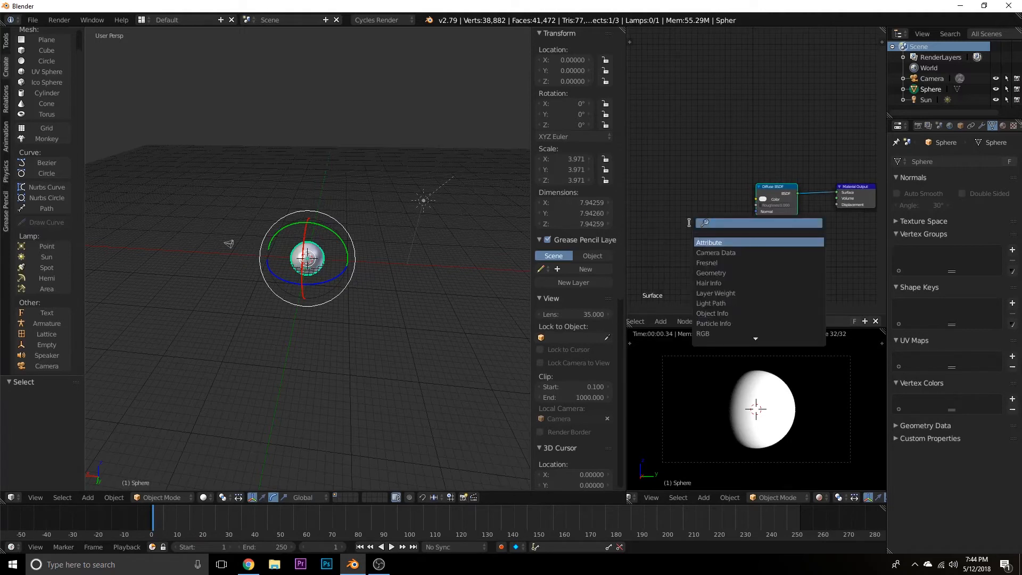
Switch to File Explorer and open the Jupiter folder inside Desktop, 3D Assets, Textures.
click(274, 564)
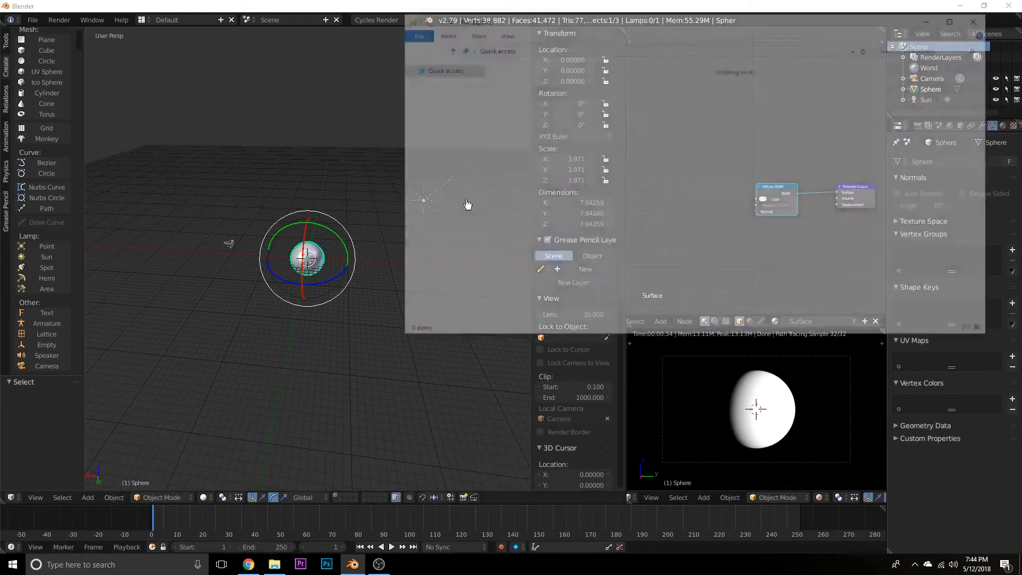
click(436, 85)
double_click(511, 81)
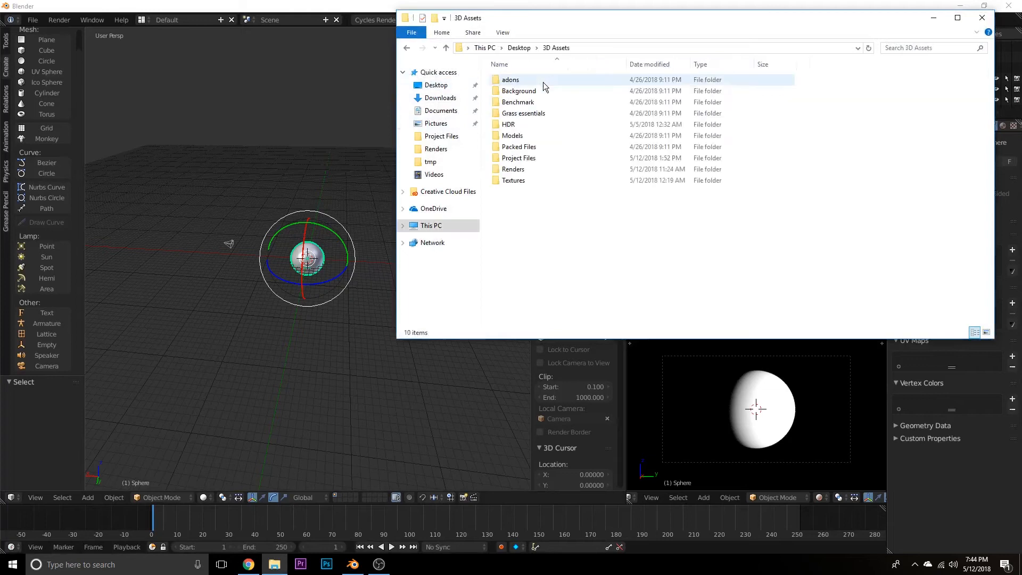
click(573, 179)
double_click(573, 180)
scroll(575, 238, down, 9)
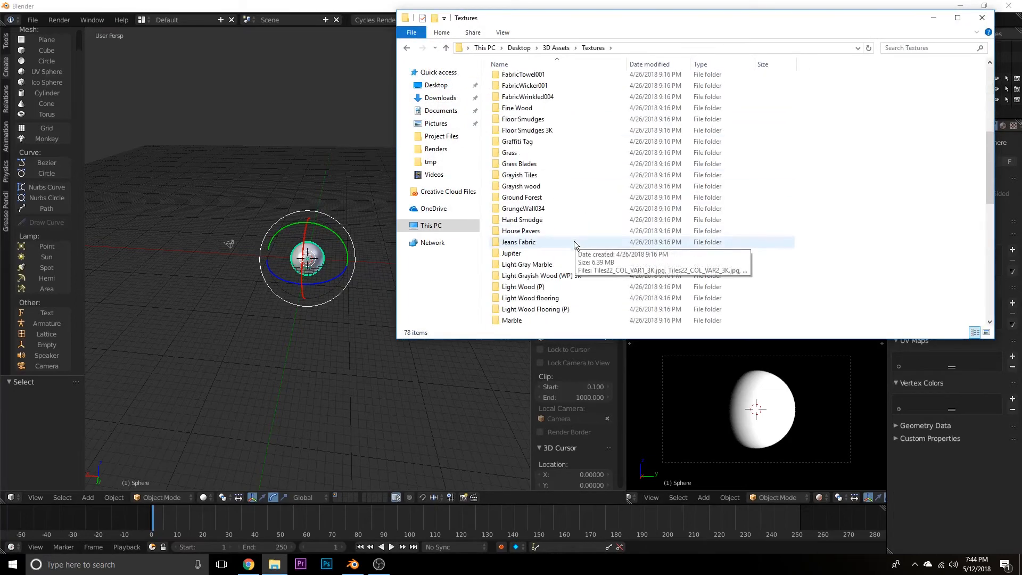
double_click(570, 254)
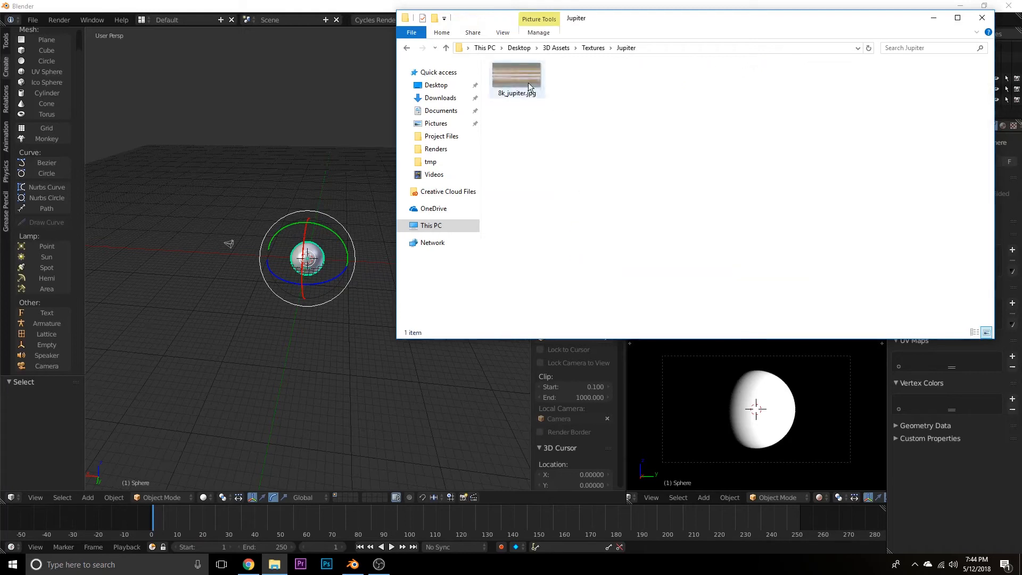
Bring 8k_jupiter.jpg into the Surface material's node tree as an Image Texture node above the Diffuse BSDF node.
drag(528, 82, 549, 132)
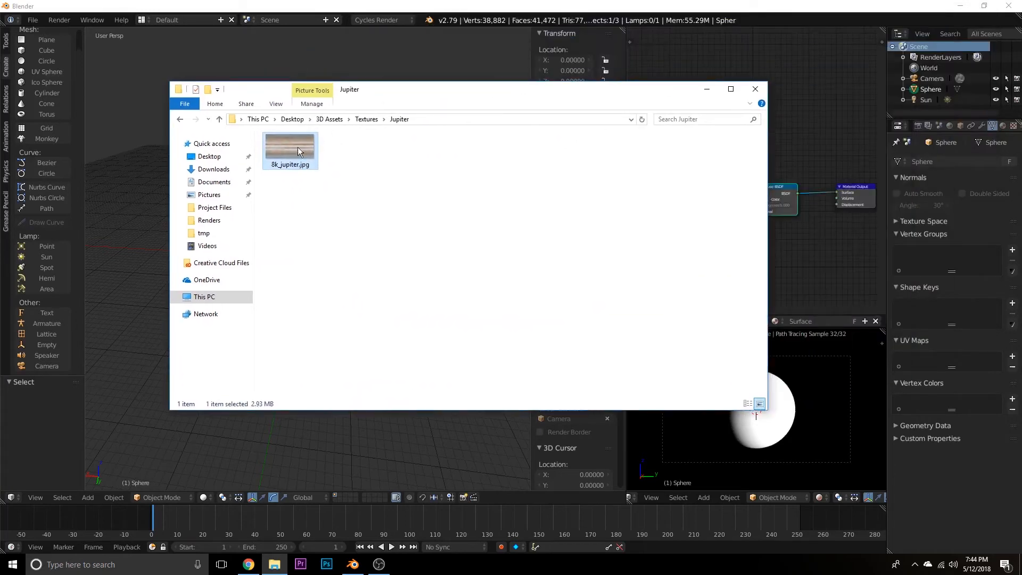
click(757, 93)
click(814, 128)
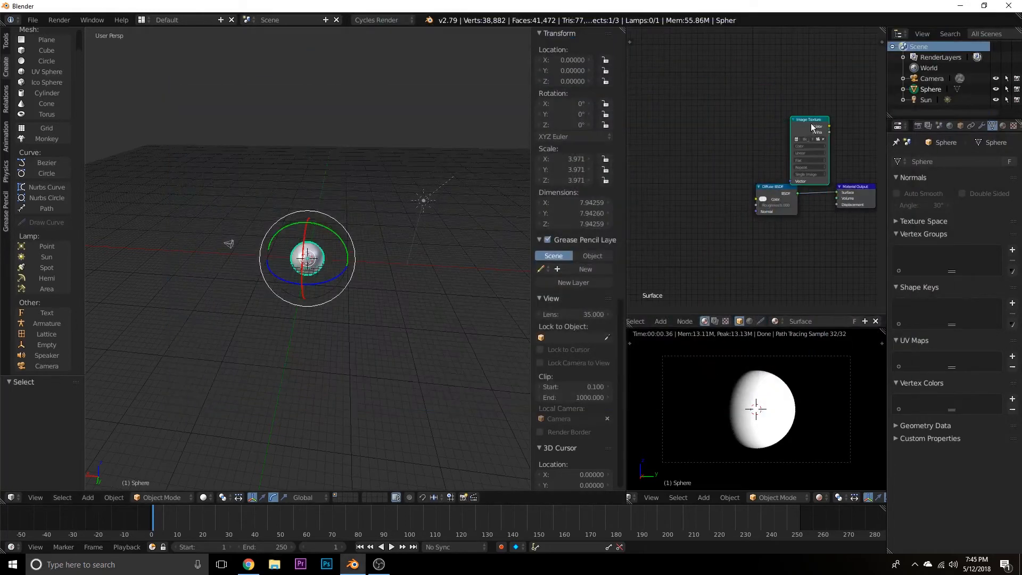
Connect the Image Texture's Color output to the Diffuse BSDF's Color input and space out the three nodes in a row.
drag(813, 128, 756, 199)
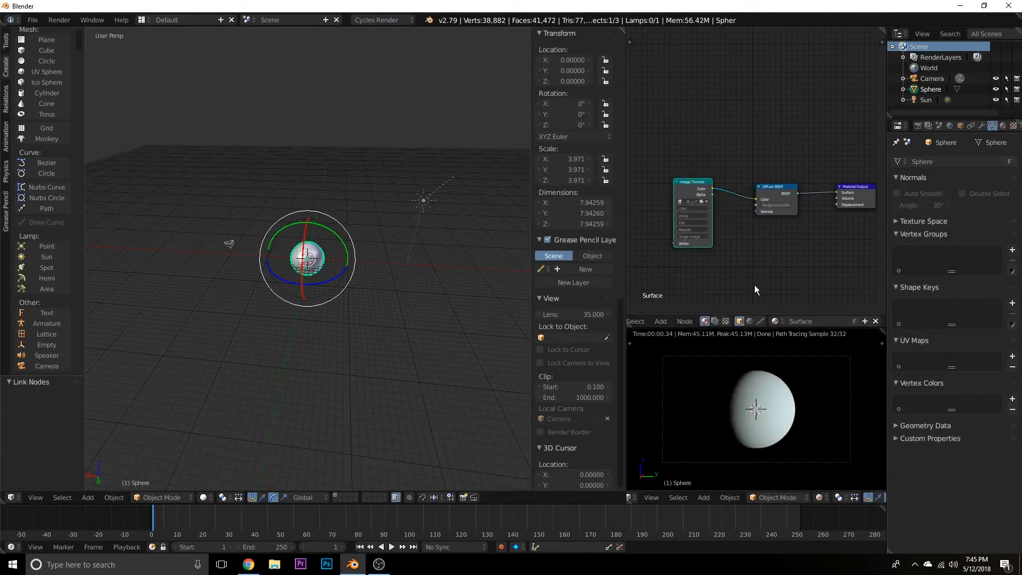
scroll(755, 286, up, 2)
drag(672, 155, 678, 167)
click(868, 169)
drag(869, 169, 865, 175)
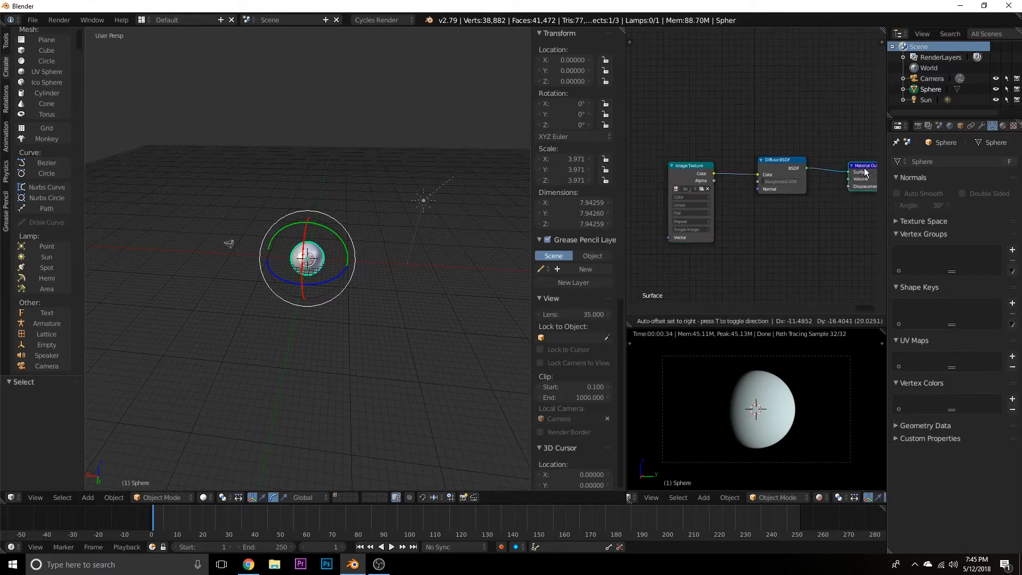
Unwrap the whole sphere mesh in Edit Mode with Sphere Projection.
scroll(351, 338, up, 3)
middle_drag(346, 341, 342, 327)
key(Tab)
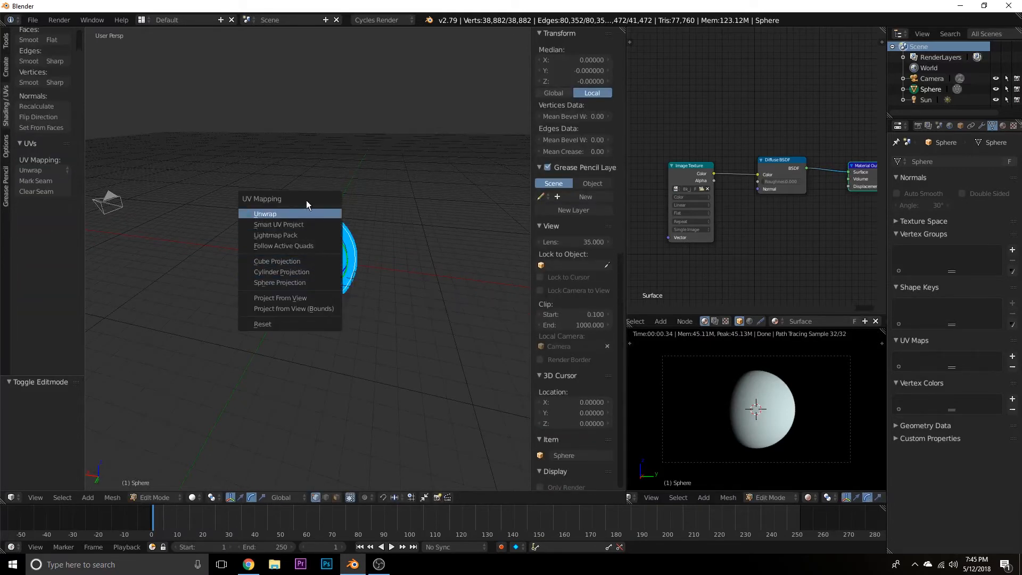
click(301, 286)
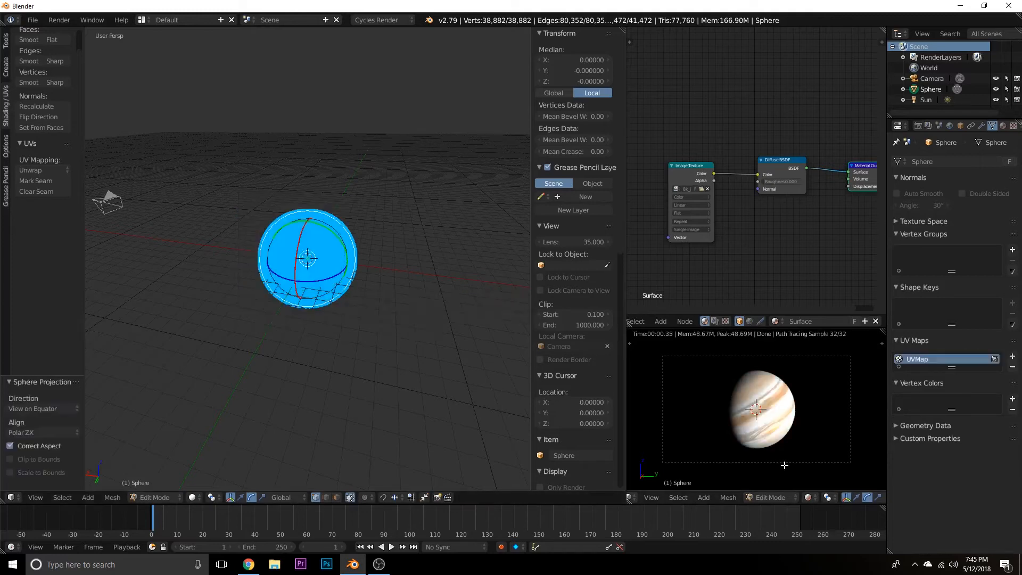
scroll(776, 444, up, 3)
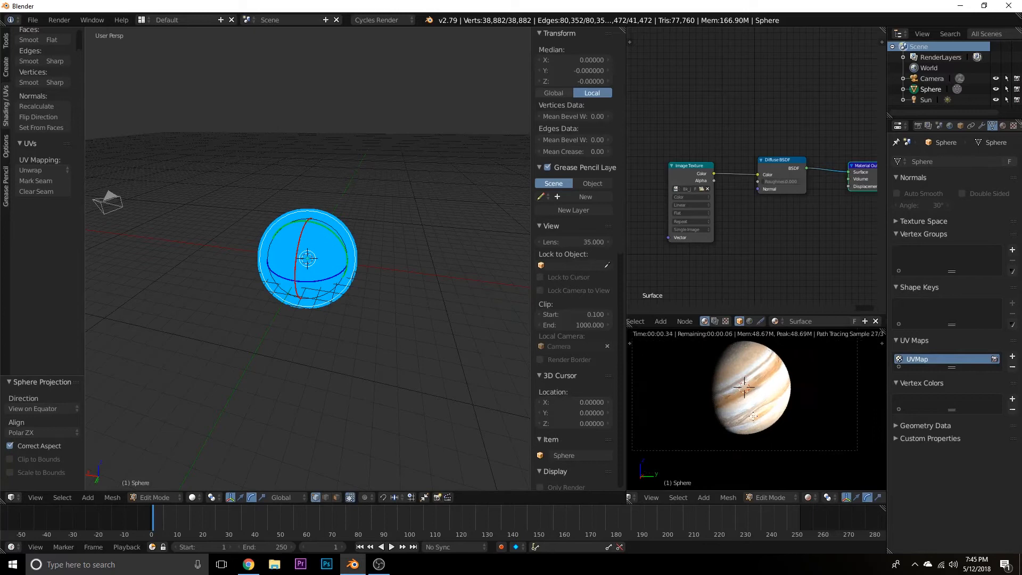
Replace the node editor with the UV/Image Editor and open 8k_jupiter.jpg from the Jupiter folder in Desktop, 3D Assets, Textures.
scroll(642, 324, up, 3)
click(639, 322)
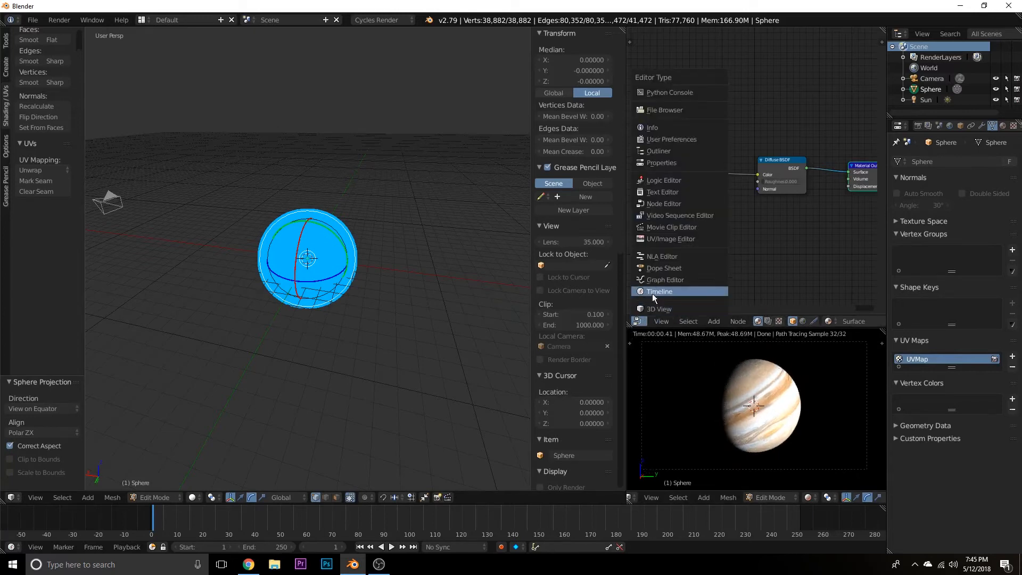
click(669, 238)
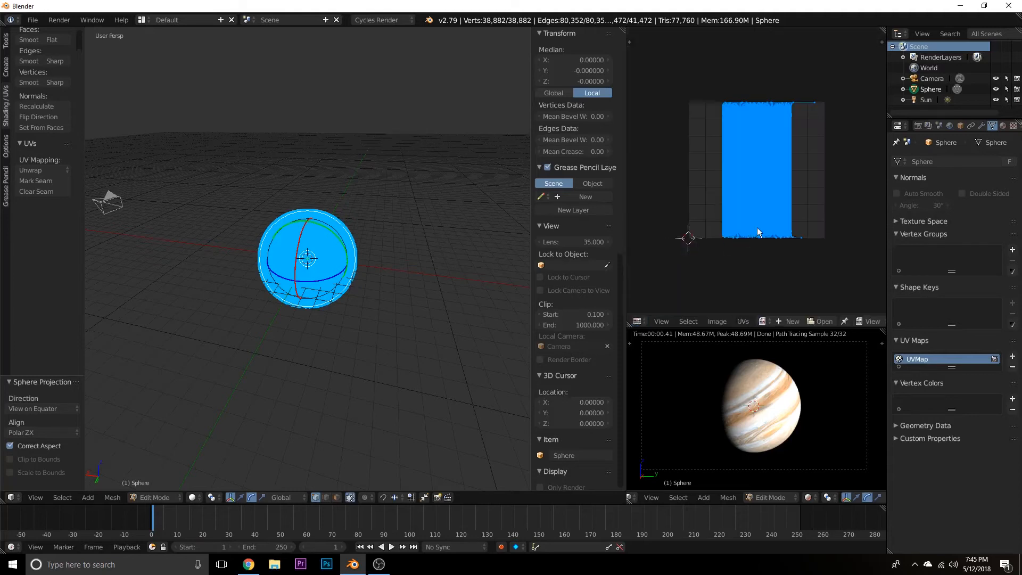
click(820, 319)
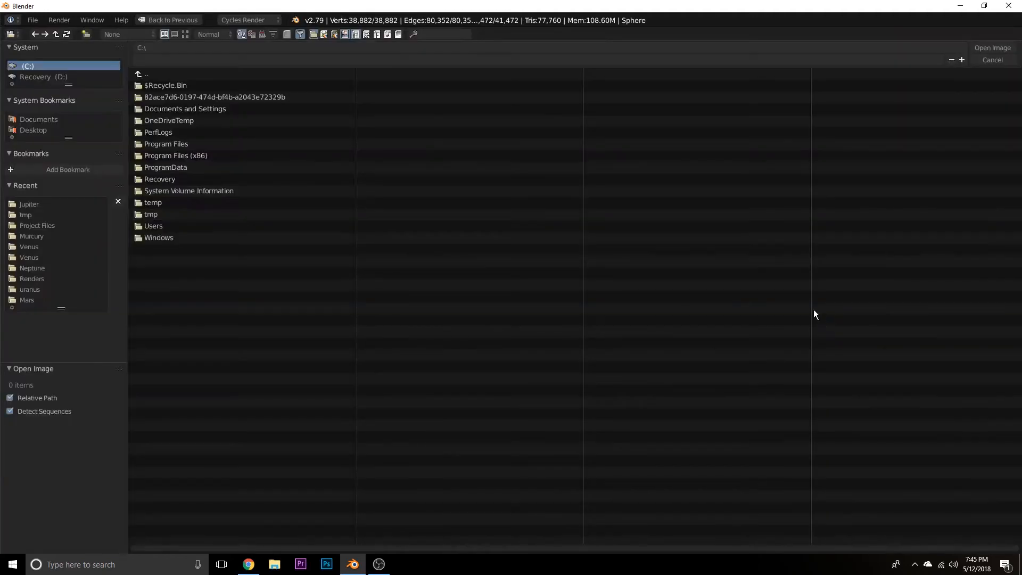
click(35, 132)
click(146, 85)
click(193, 192)
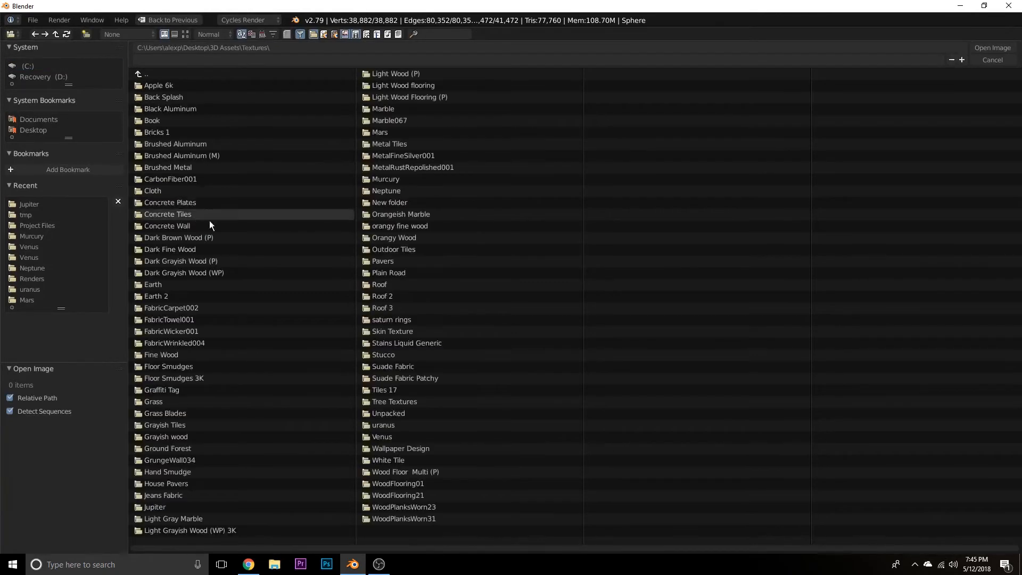
click(207, 506)
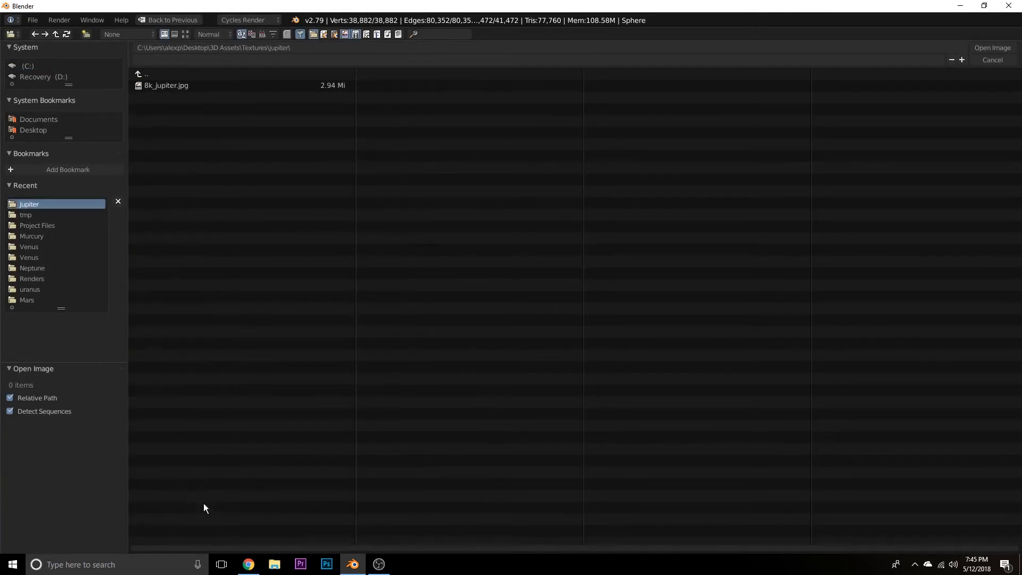
double_click(203, 84)
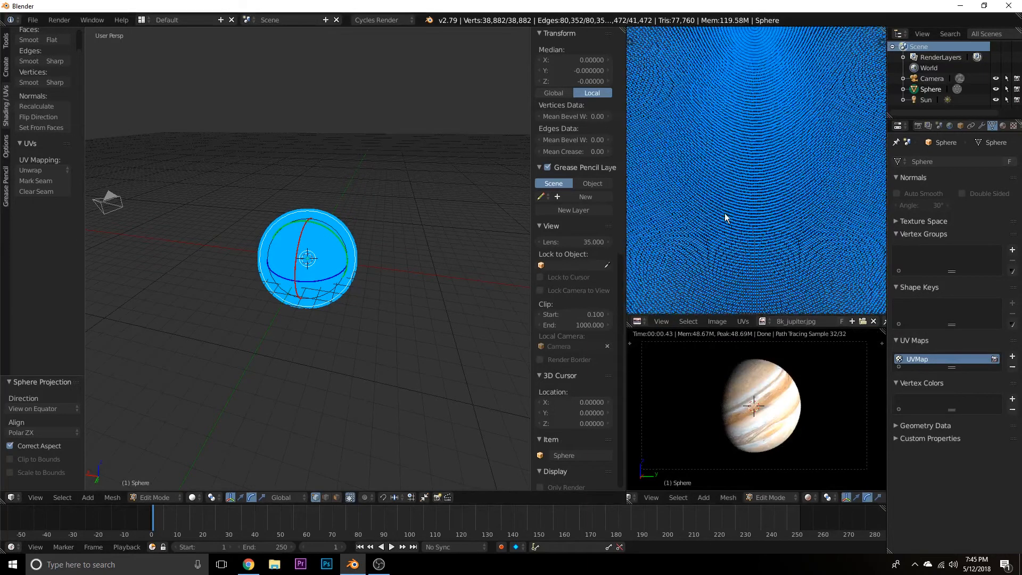
Scale the sphere's UV layout along X by about 1.93 to match the width of the Jupiter image.
scroll(736, 187, down, 8)
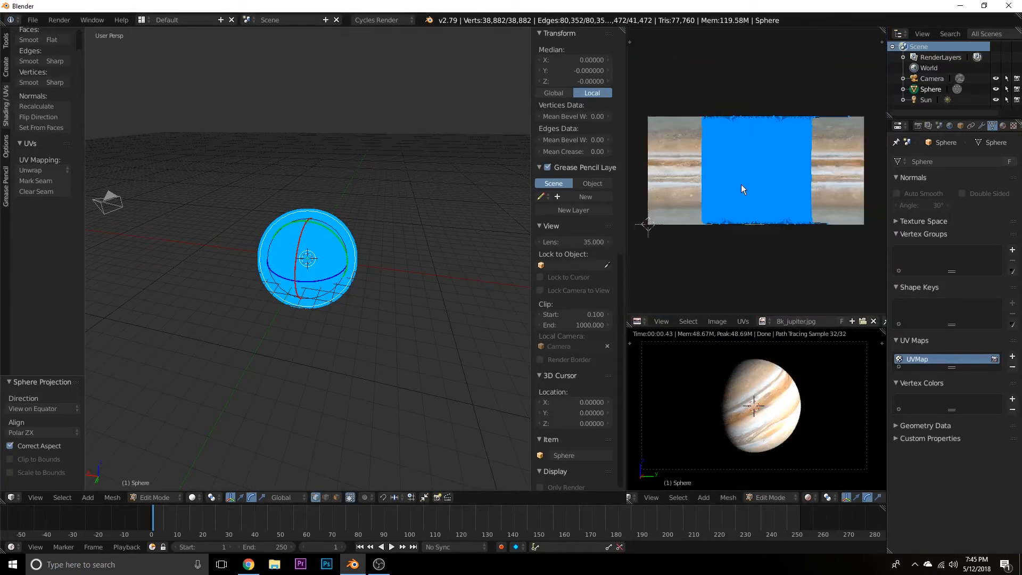
key(s)
key(x)
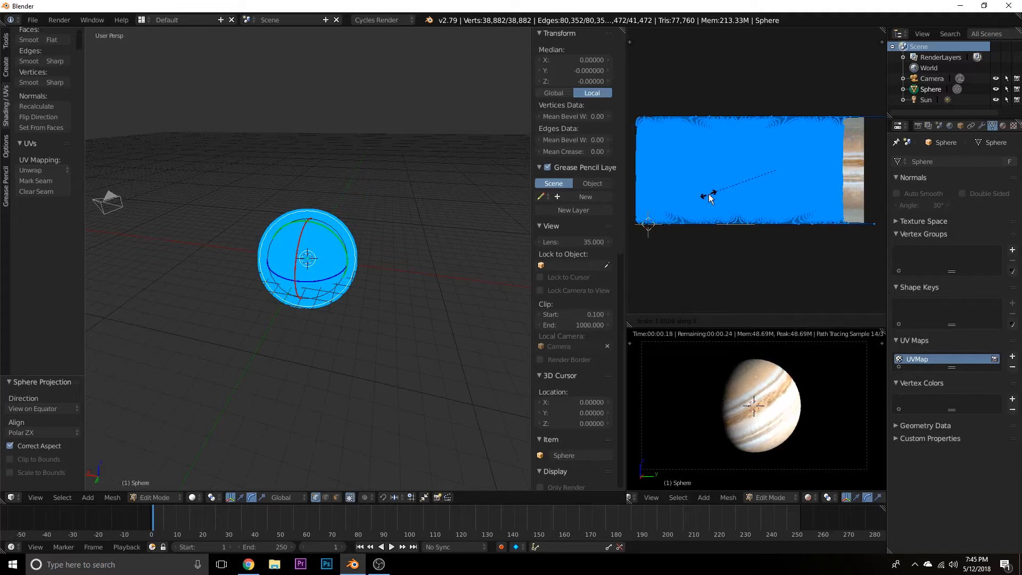
click(710, 196)
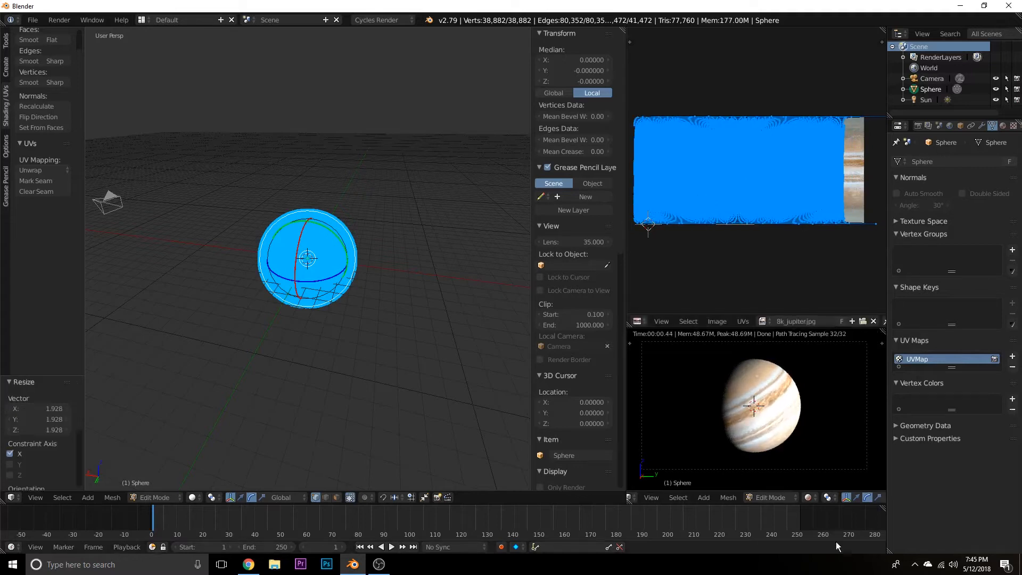
Move the UV layout about 0.172 along X so it lines up with the Jupiter image.
click(810, 497)
click(738, 254)
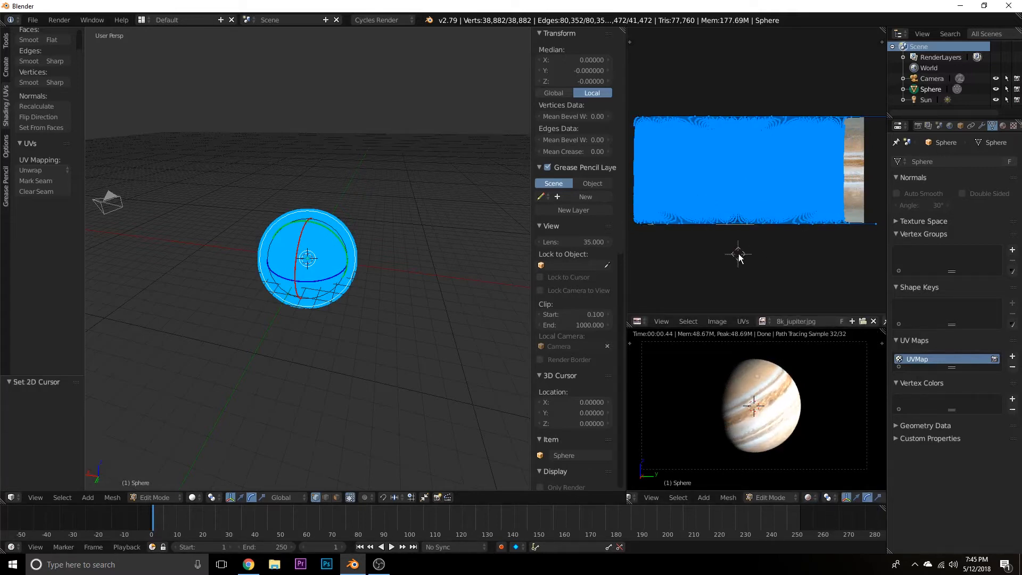
key(g)
key(x)
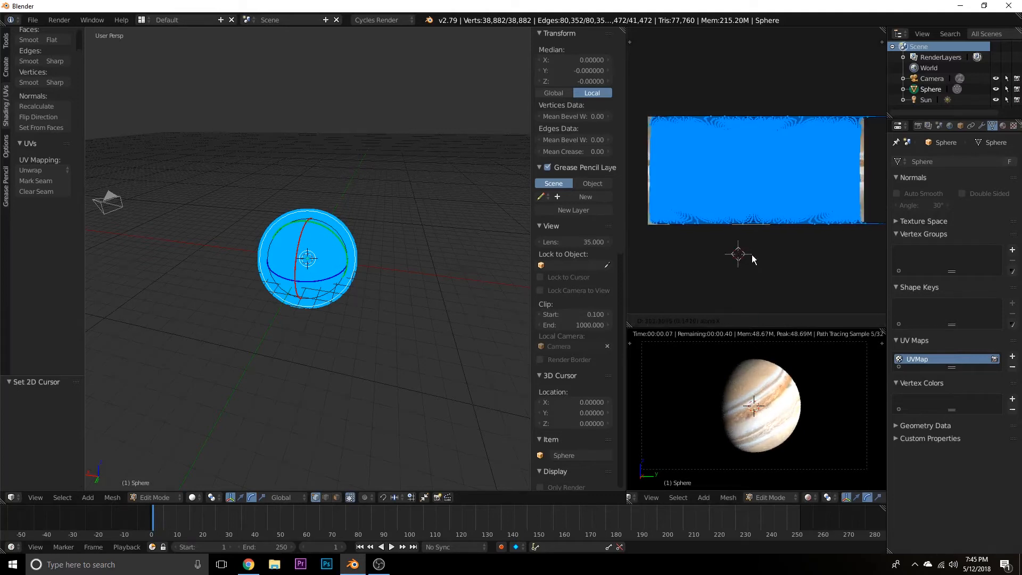
click(757, 250)
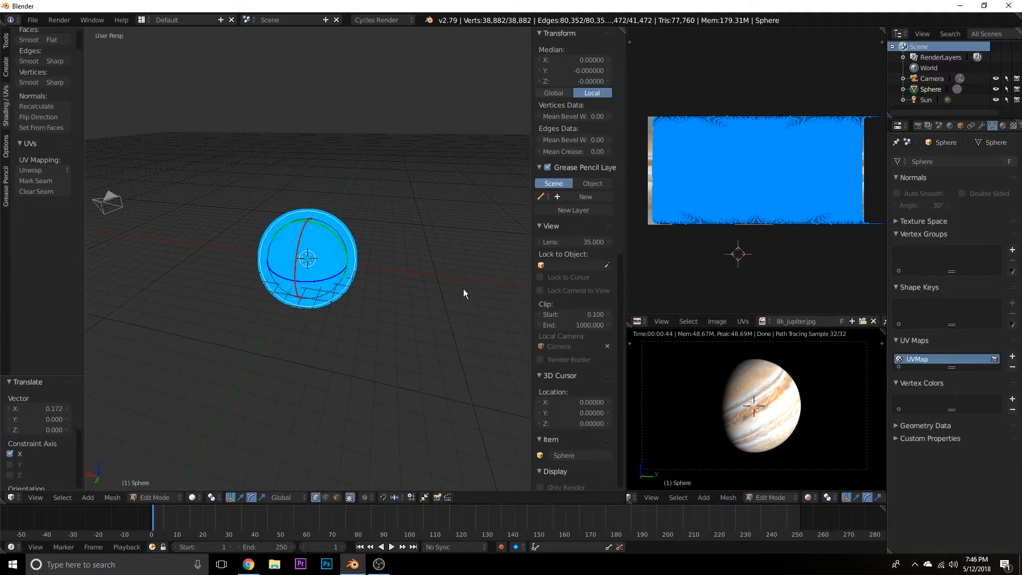
Return to Object Mode and rotate the sphere to about X -26°, Y -10.4°, Z -46.7° so Jupiter's bands run horizontally in the render preview.
key(Tab)
middle_drag(439, 286, 273, 252)
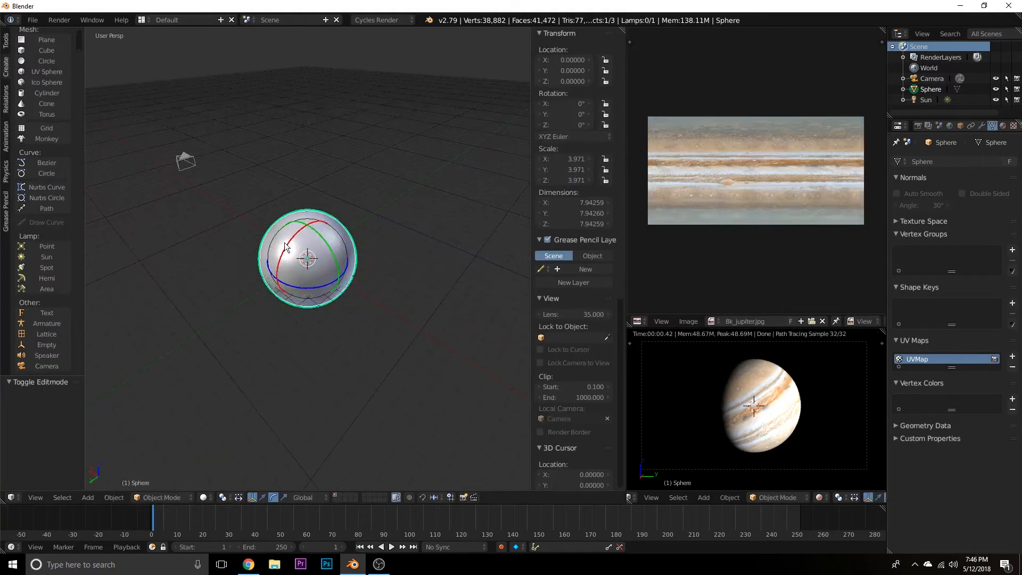
drag(285, 246, 335, 244)
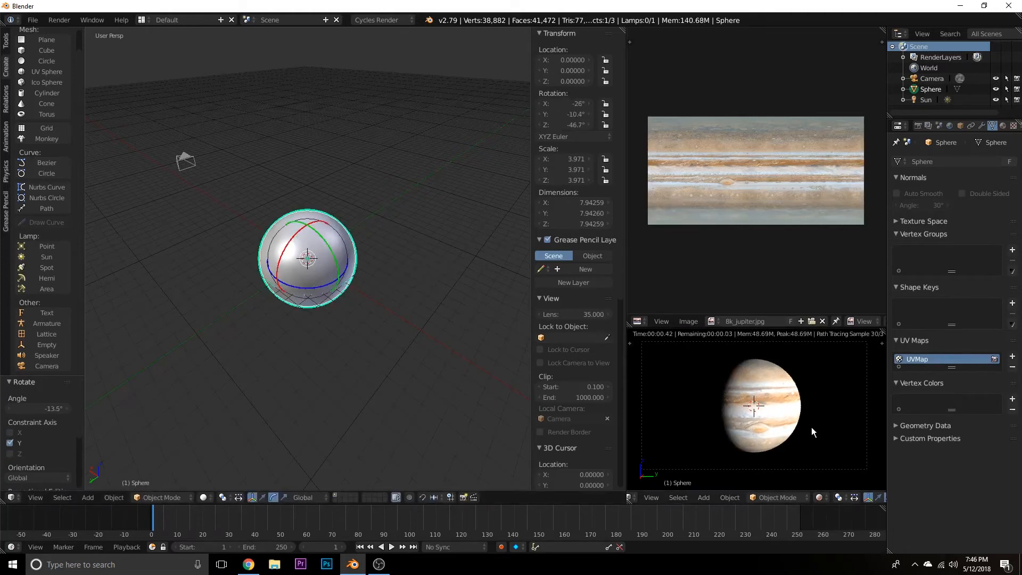
scroll(805, 424, up, 4)
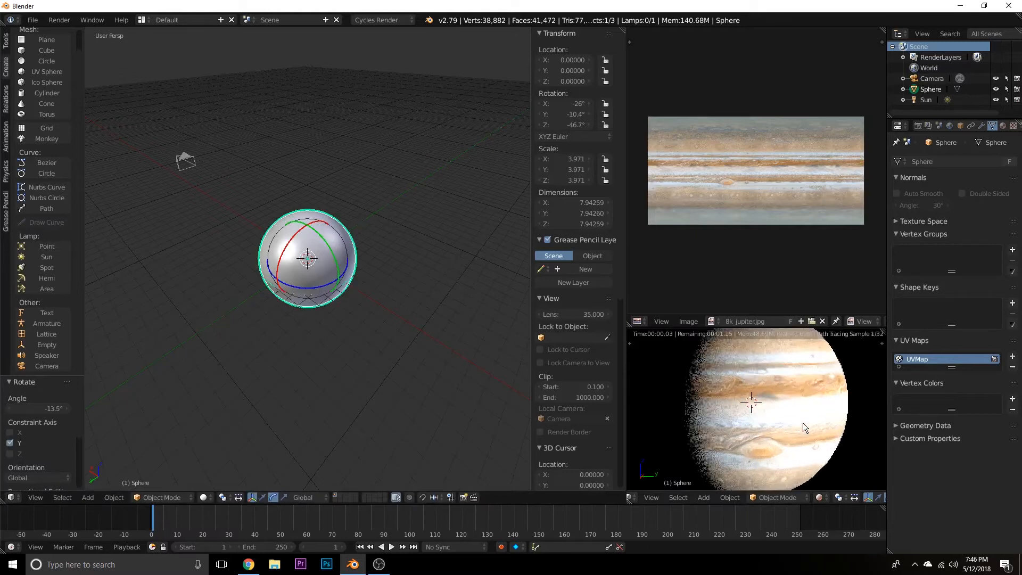
shift+middle_drag(712, 405, 713, 413)
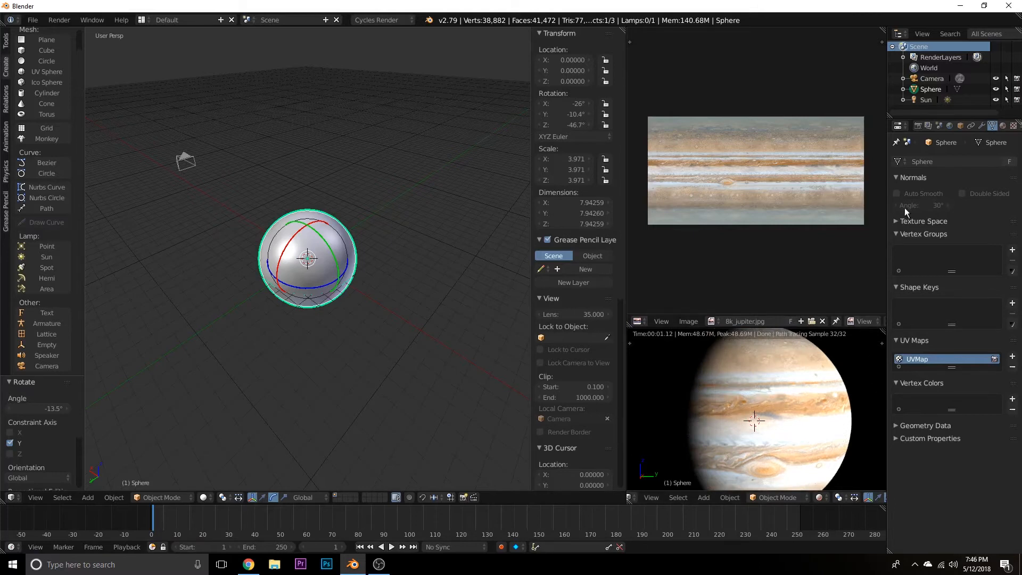
Select the Sun lamp and set its size to about 0.368 to soften the shadow edge on the planet.
scroll(452, 187, down, 4)
mouse_move(451, 201)
middle_down()
mouse_move(433, 228)
mouse_move(461, 215)
middle_up()
right_click(467, 252)
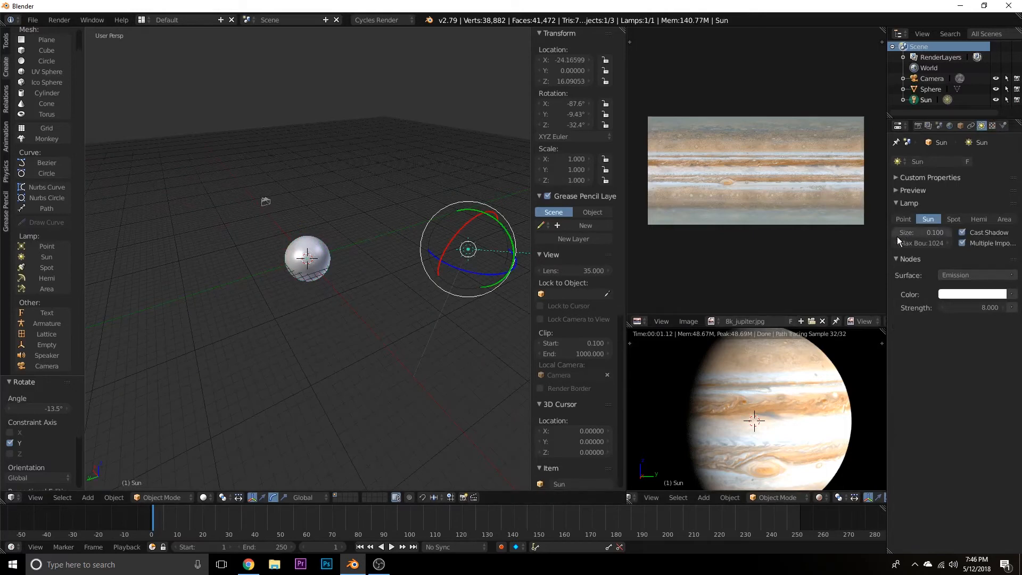
drag(905, 234, 967, 234)
scroll(689, 422, down, 2)
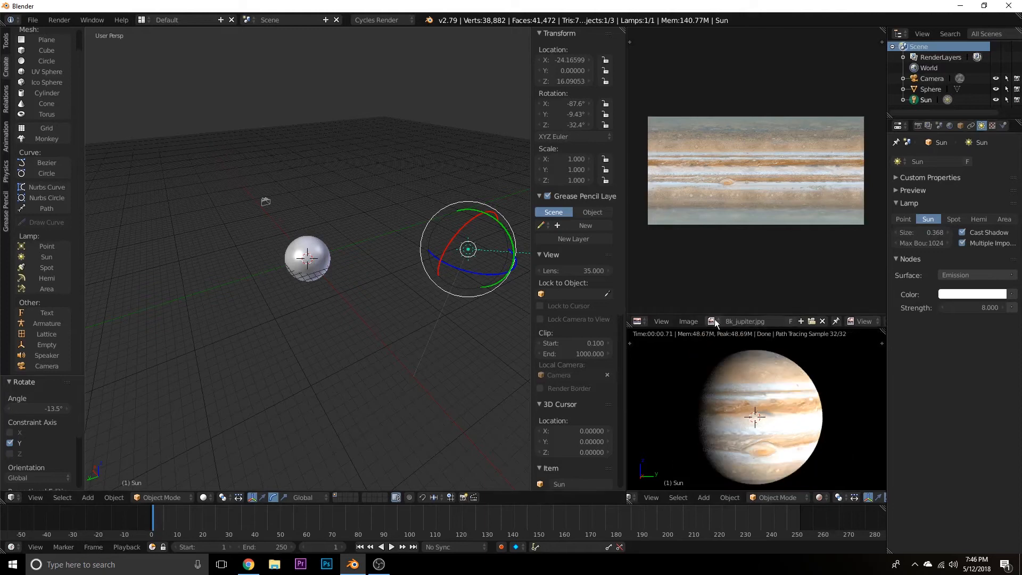
Duplicate the planet sphere in place and scale the copy by 1.005.
middle_drag(288, 348, 353, 357)
scroll(353, 357, up, 4)
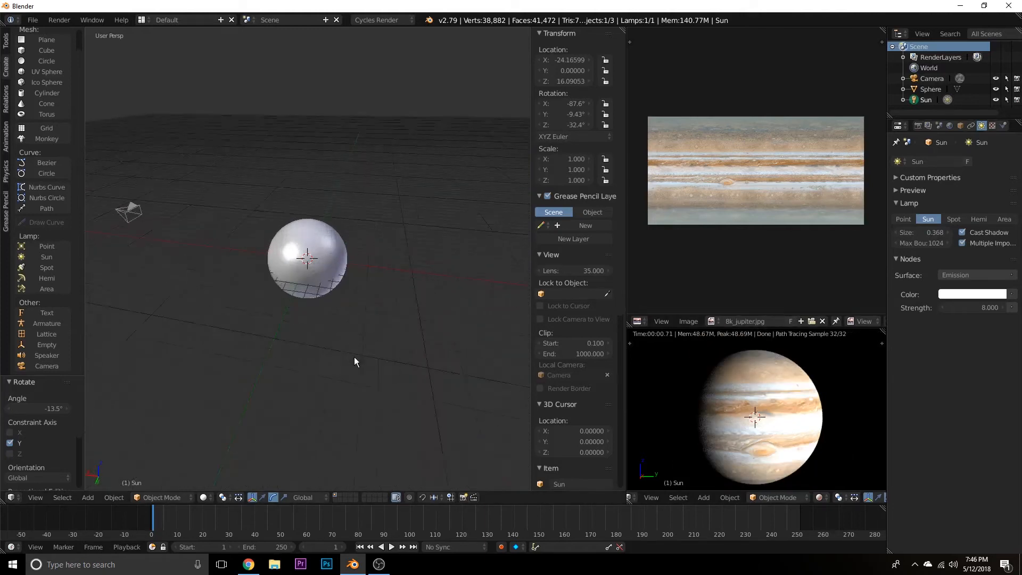
scroll(351, 356, down, 2)
middle_drag(253, 329, 369, 342)
scroll(353, 301, up, 1)
scroll(390, 330, up, 2)
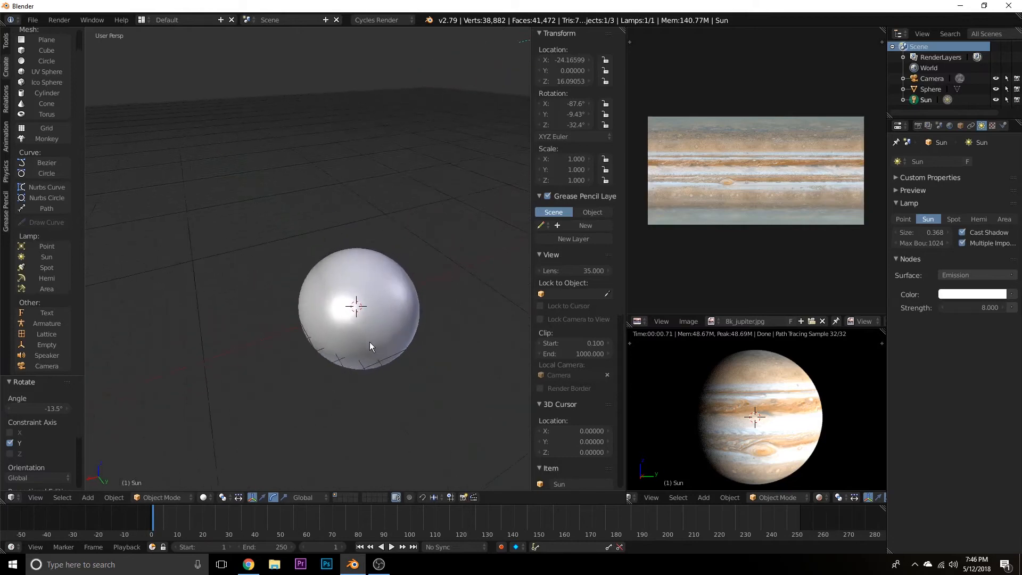
shift+middle_drag(438, 375, 349, 354)
scroll(401, 359, up, 1)
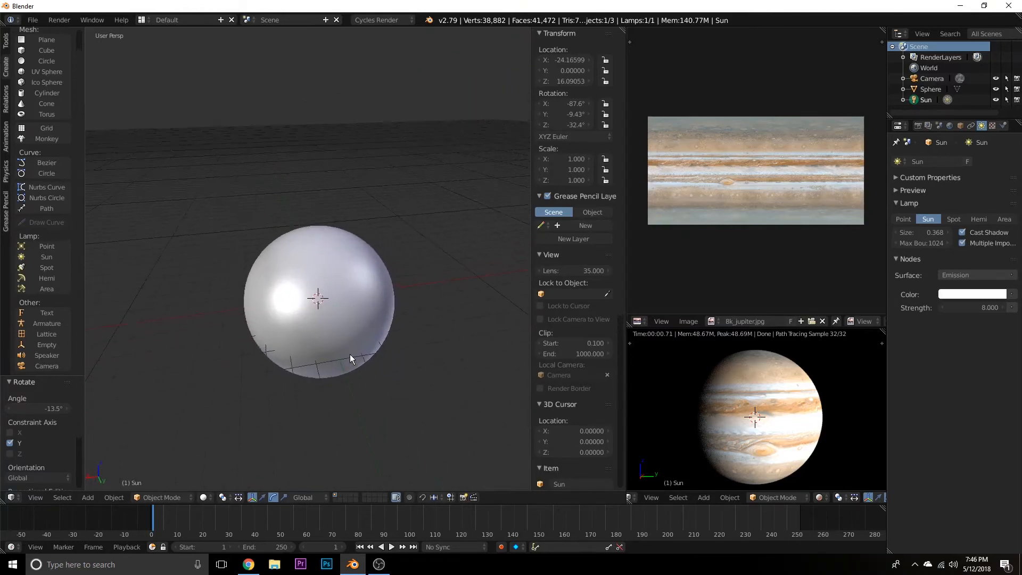
shift+middle_drag(382, 411, 366, 394)
right_click(291, 275)
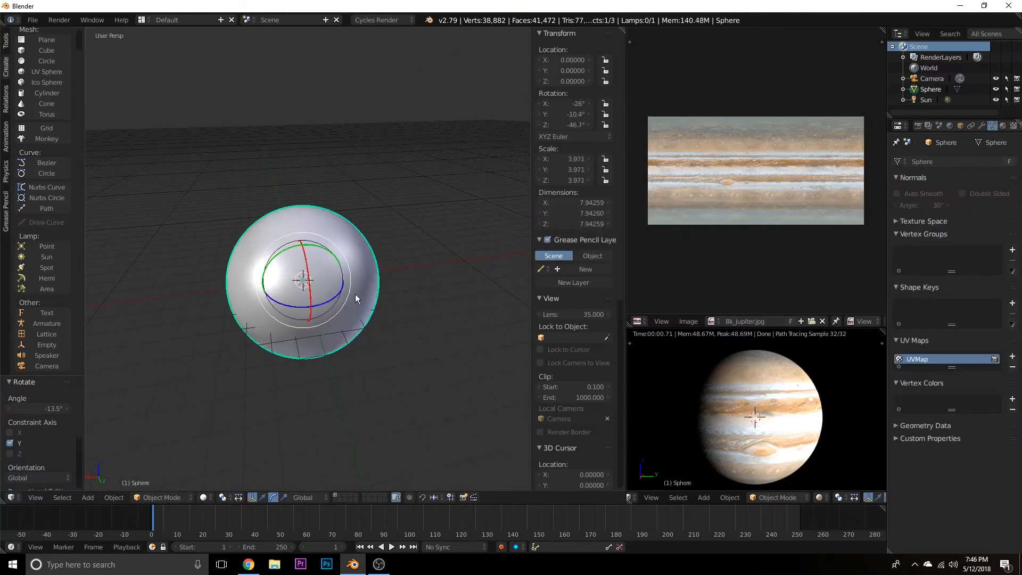
key(shift+d)
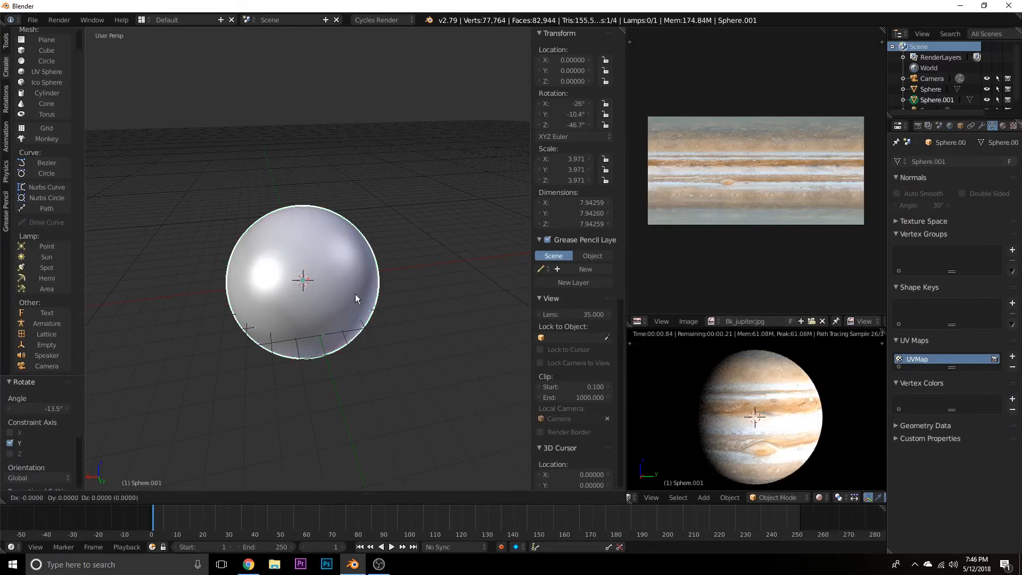
text(s)
text(1)
text(.00)
text(5)
key(Return)
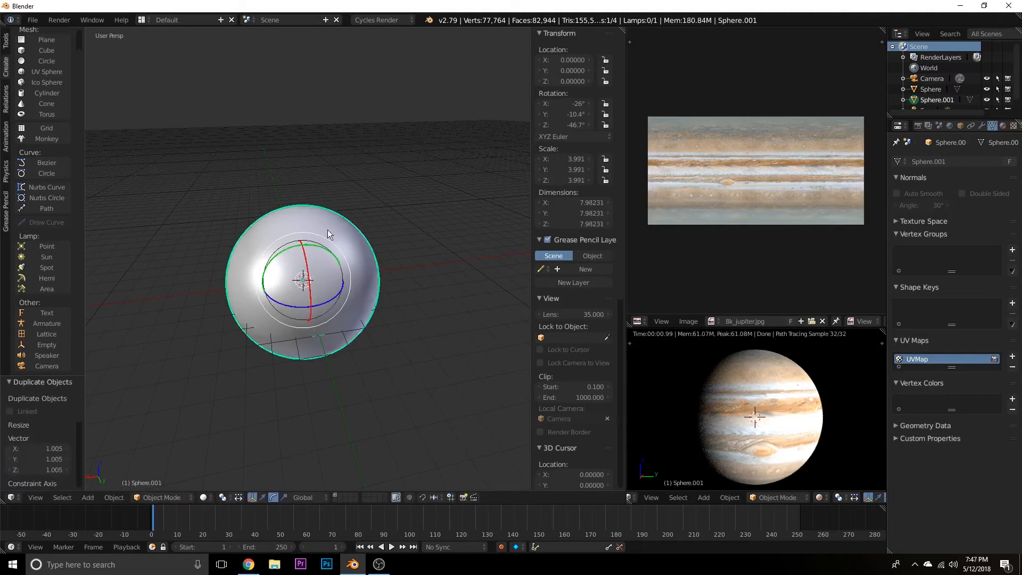
Bring back the Node Editor and unlink the Surface material from the duplicated sphere.
mouse_move(438, 364)
middle_down()
mouse_move(464, 356)
mouse_move(448, 368)
middle_up()
scroll(454, 373, up, 1)
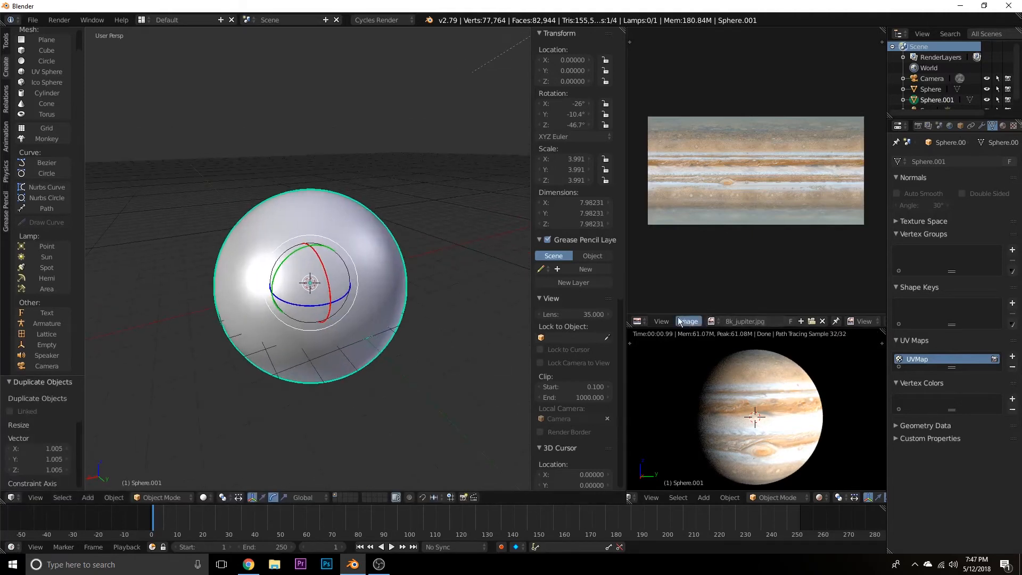
click(638, 321)
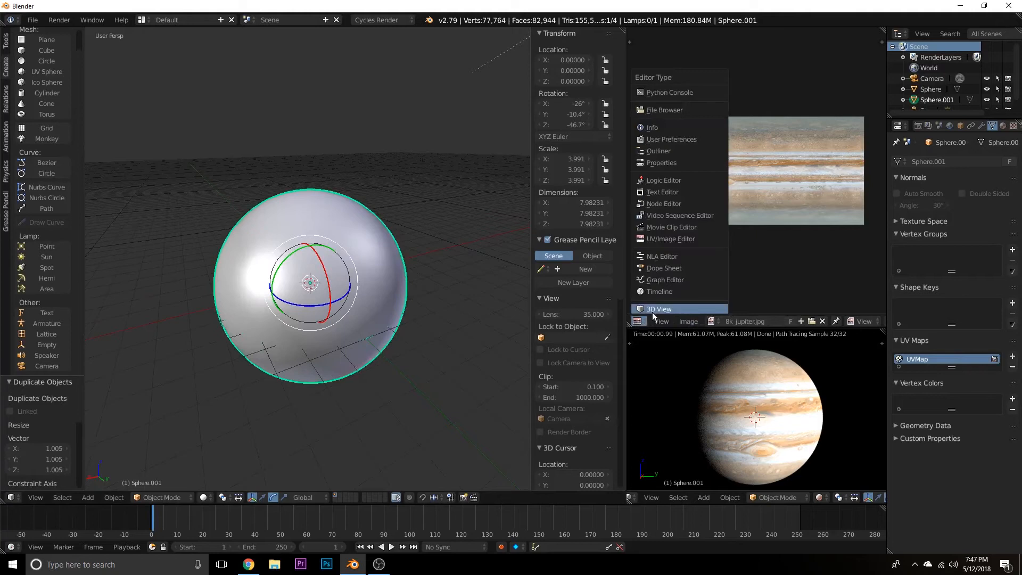
click(663, 203)
scroll(740, 236, up, 3)
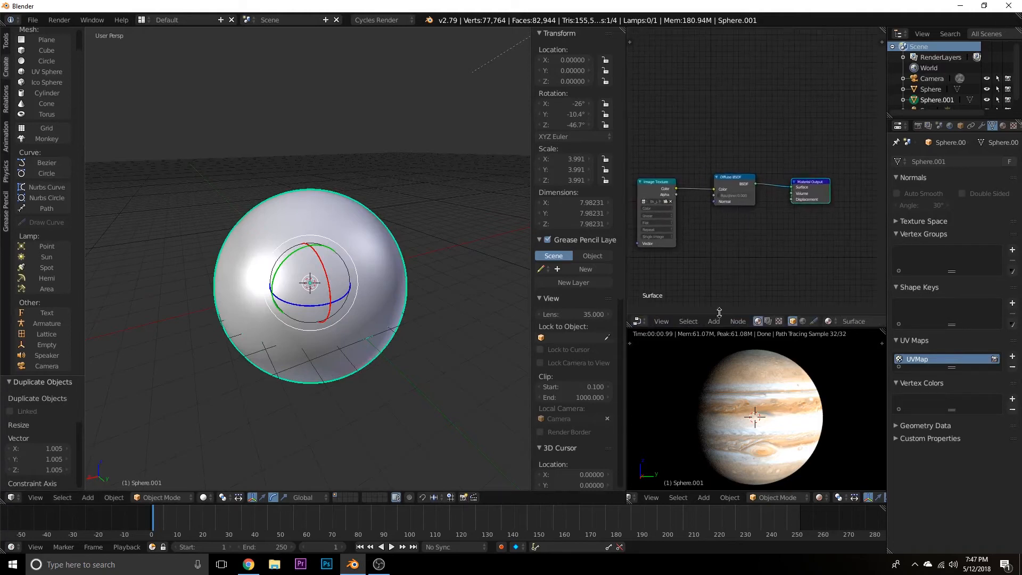
scroll(707, 325, down, 5)
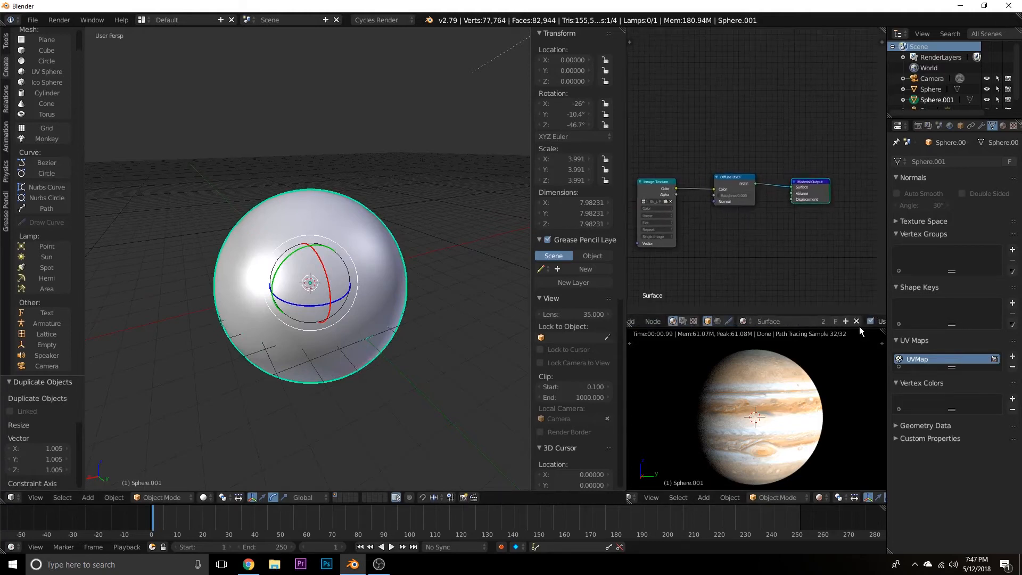
click(856, 322)
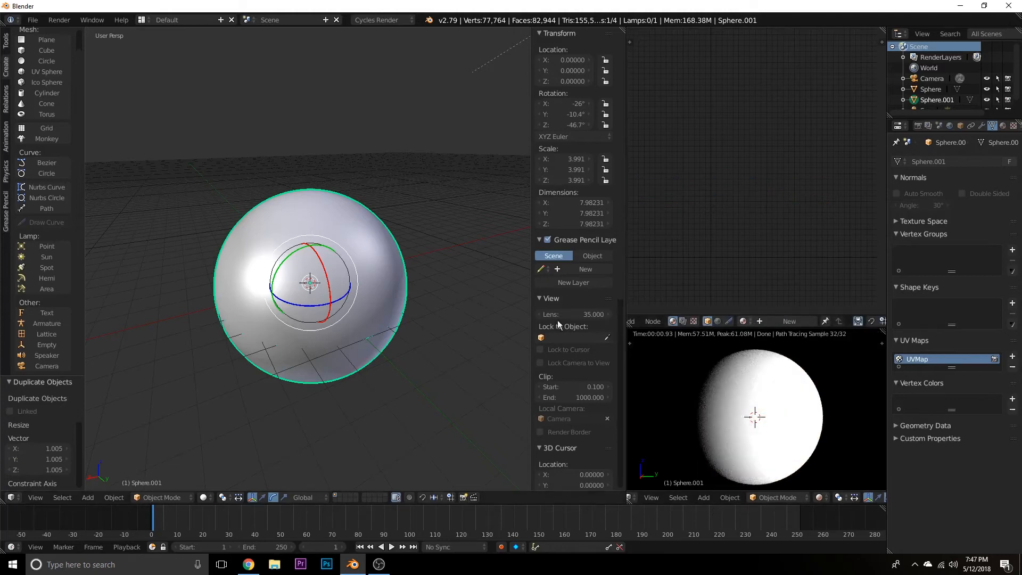
Rename the outer duplicated sphere as Atmos and the inner planet sphere as Surface.
double_click(941, 100)
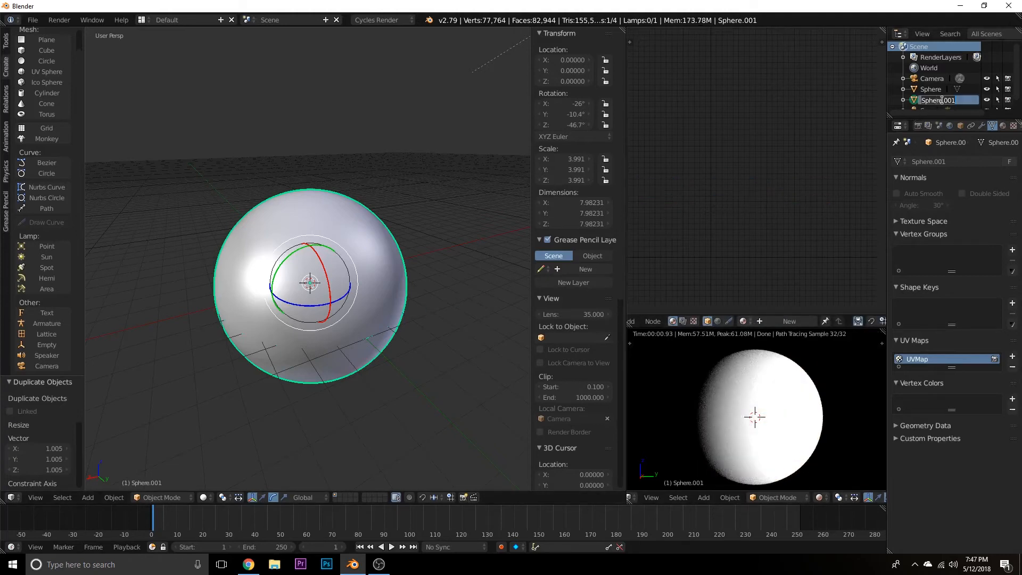
text(Atmos)
key(Return)
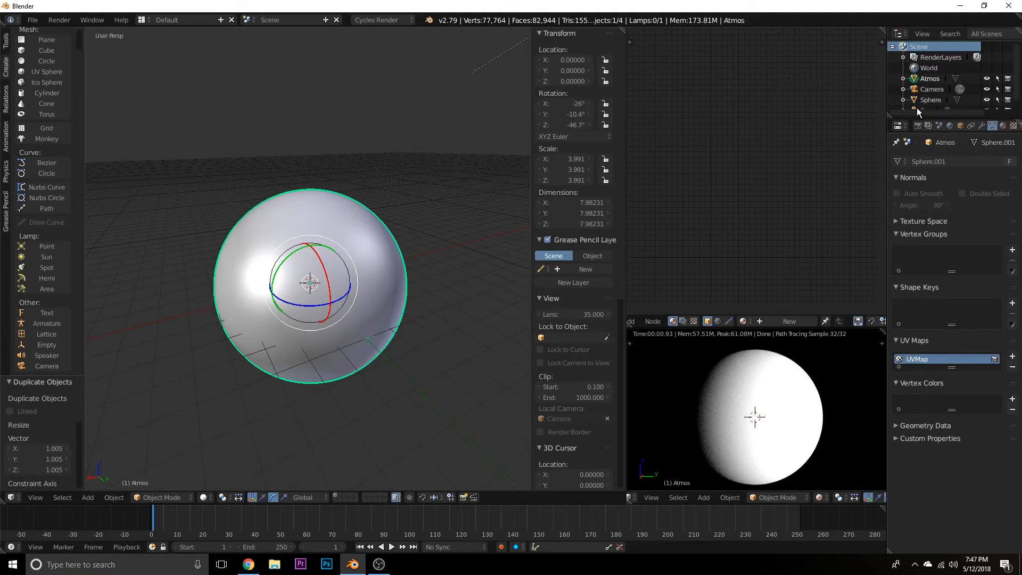
click(932, 100)
text(Surface)
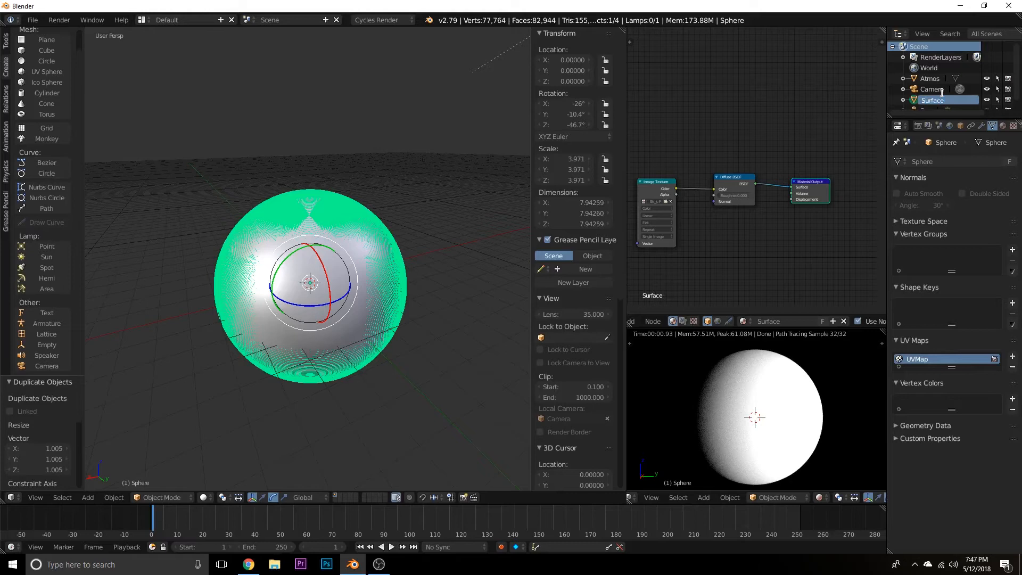
key(Return)
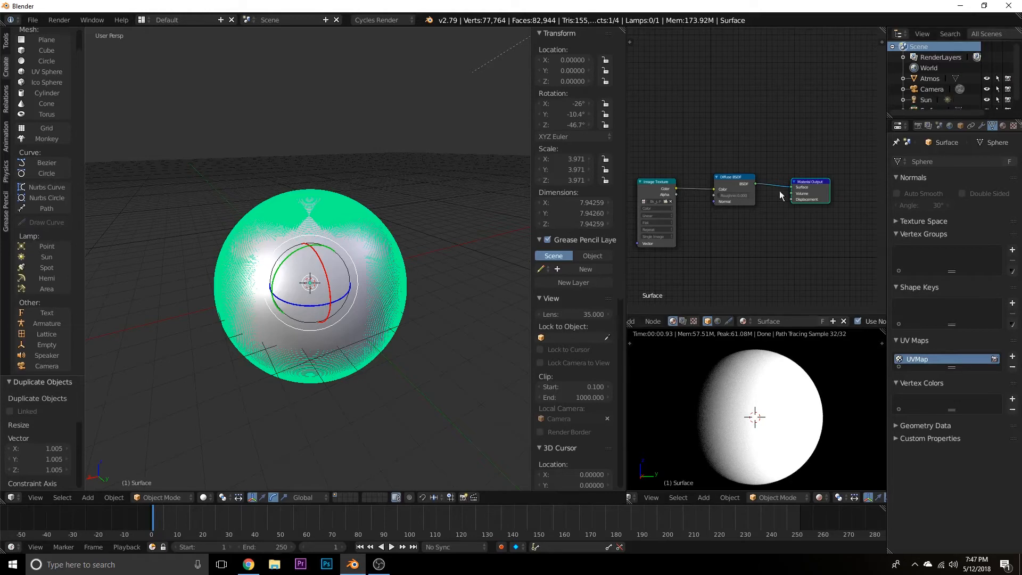
Select the Atmos sphere and give it a new material named Atmos.
click(750, 322)
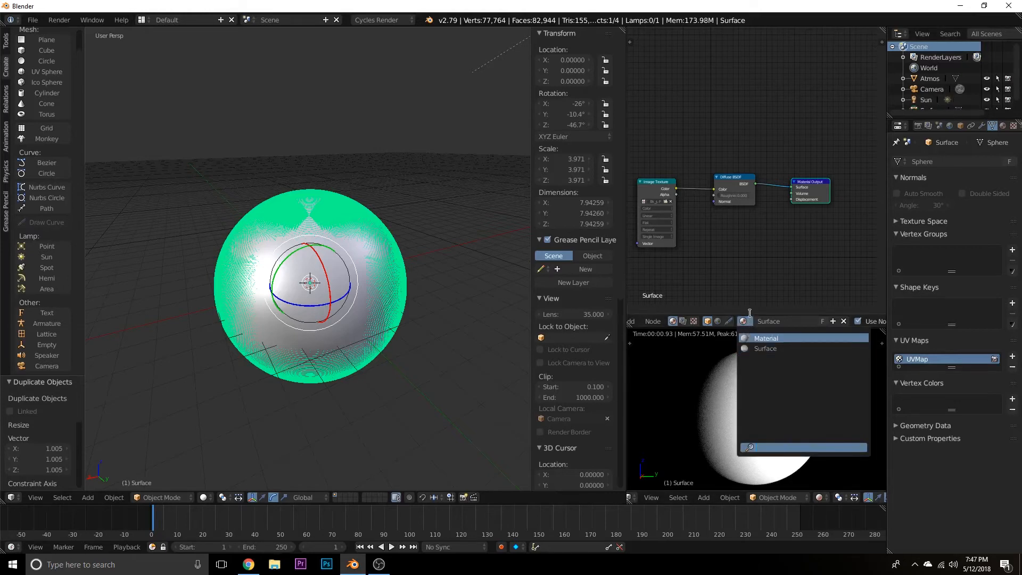
right_click(334, 256)
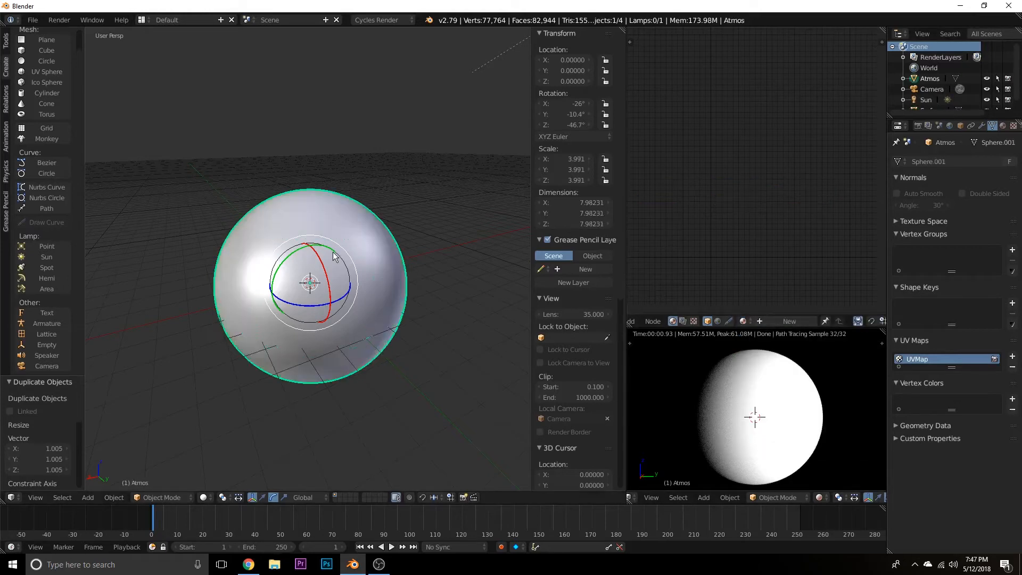
click(803, 321)
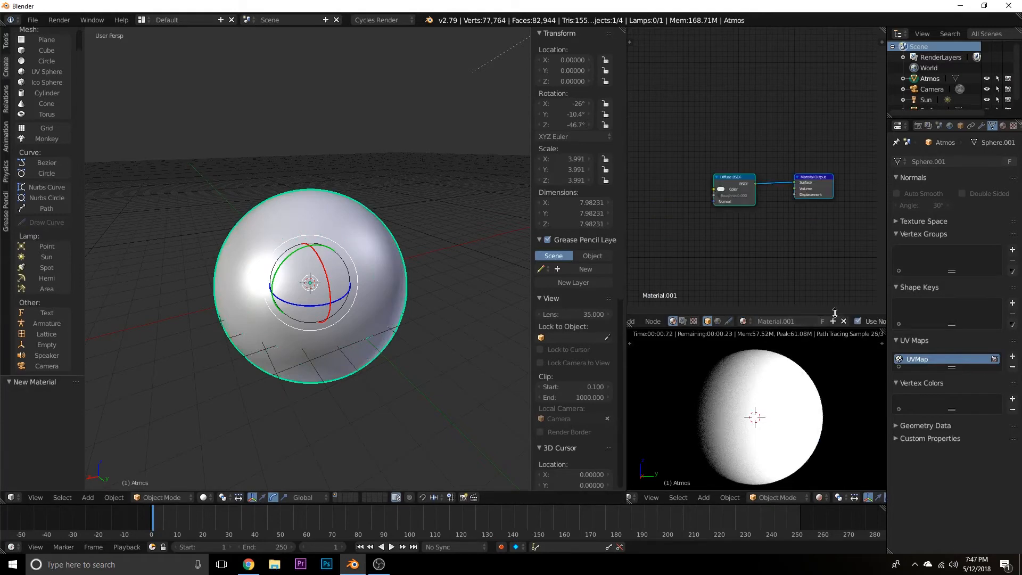
double_click(794, 321)
text(Atmos)
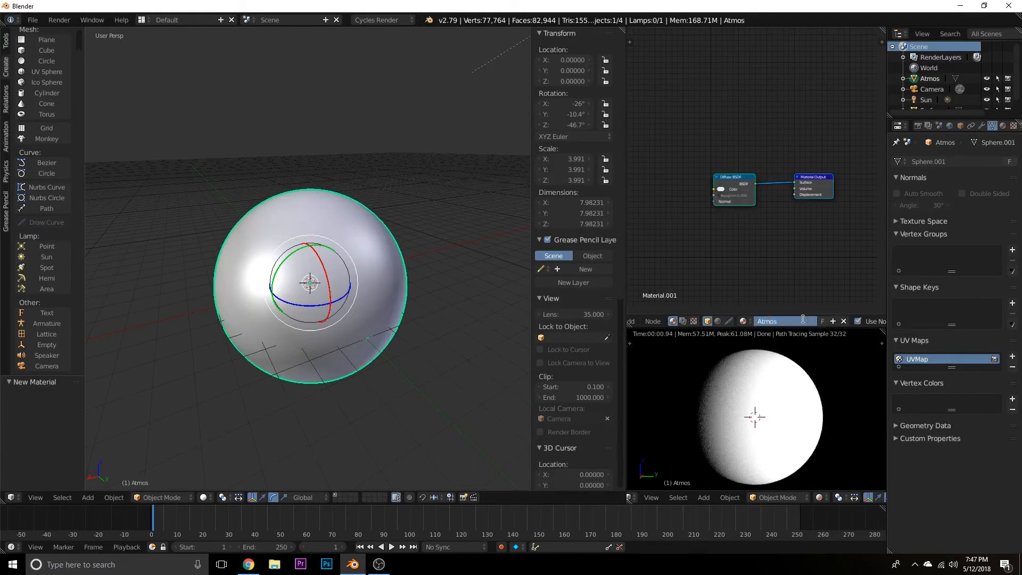
key(Return)
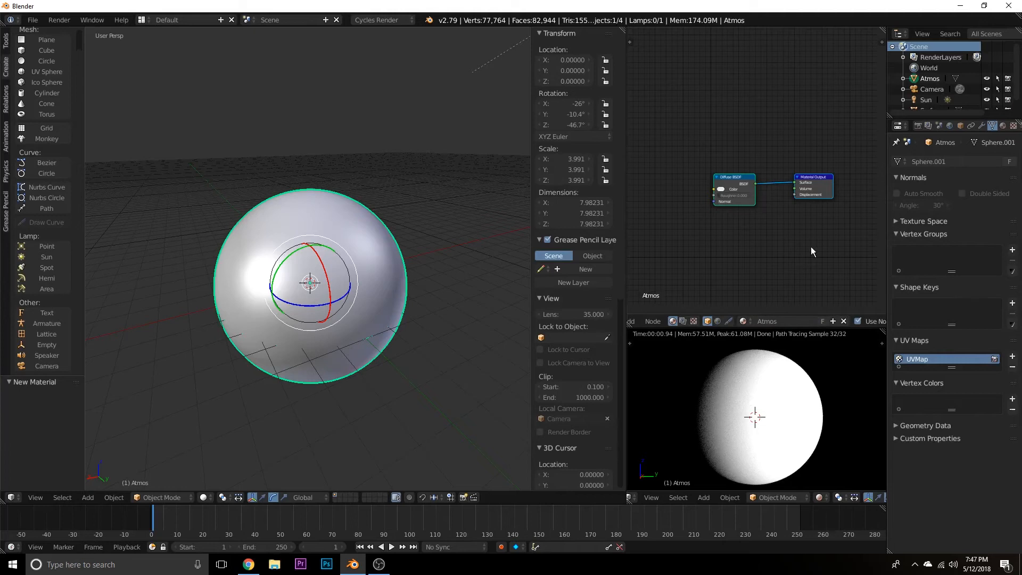
Space out the Atmos nodes and insert a Mix Shader between the Diffuse BSDF and the Material Output.
middle_drag(757, 260, 788, 258)
drag(776, 190, 699, 203)
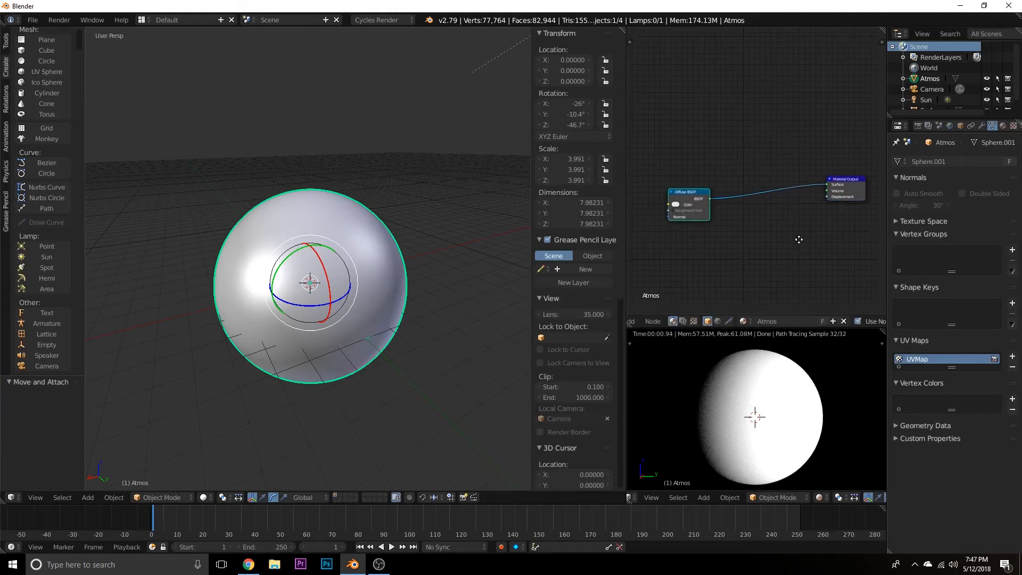
key(shift+a)
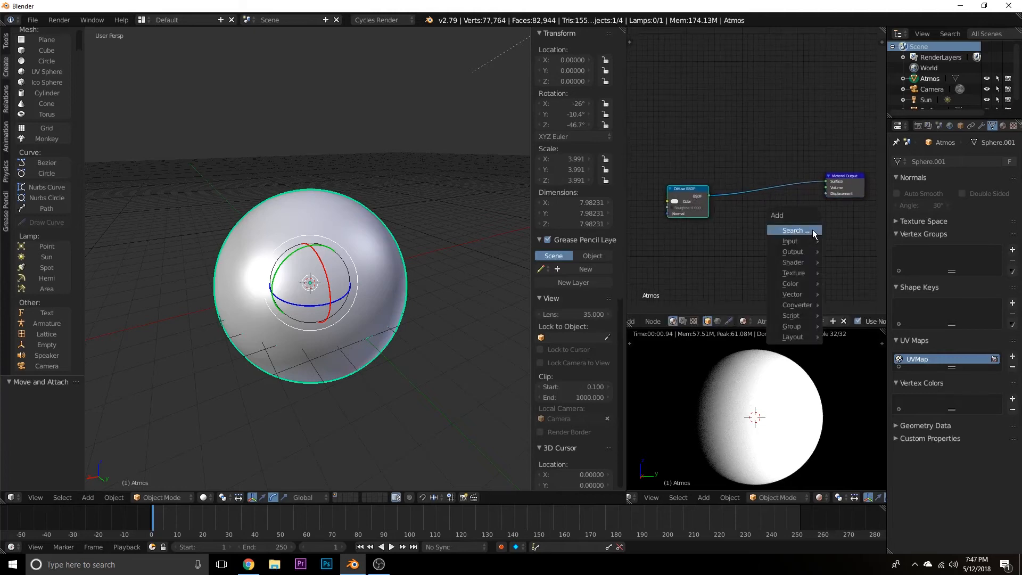
click(811, 230)
text(mix)
key(Return)
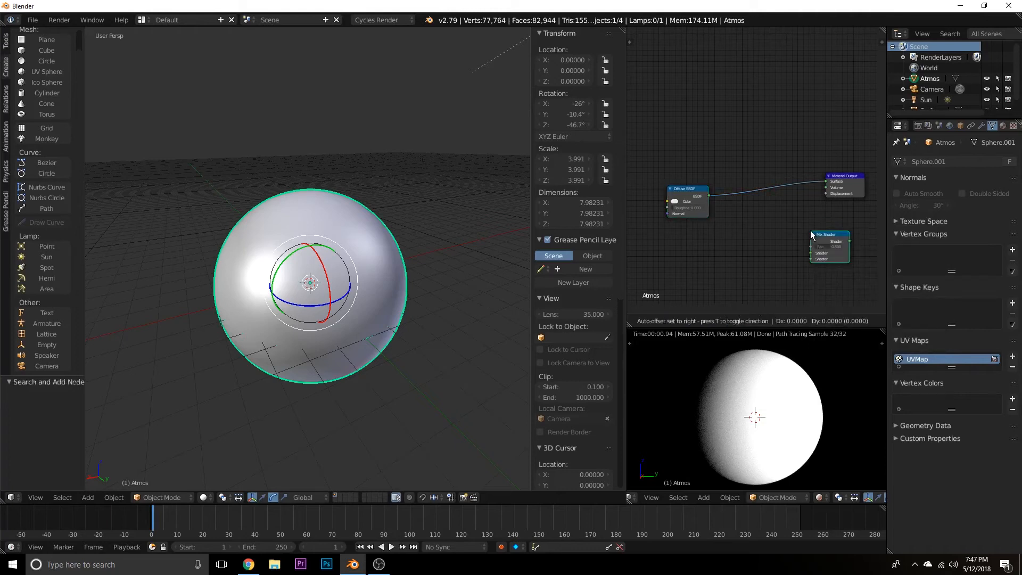
click(763, 169)
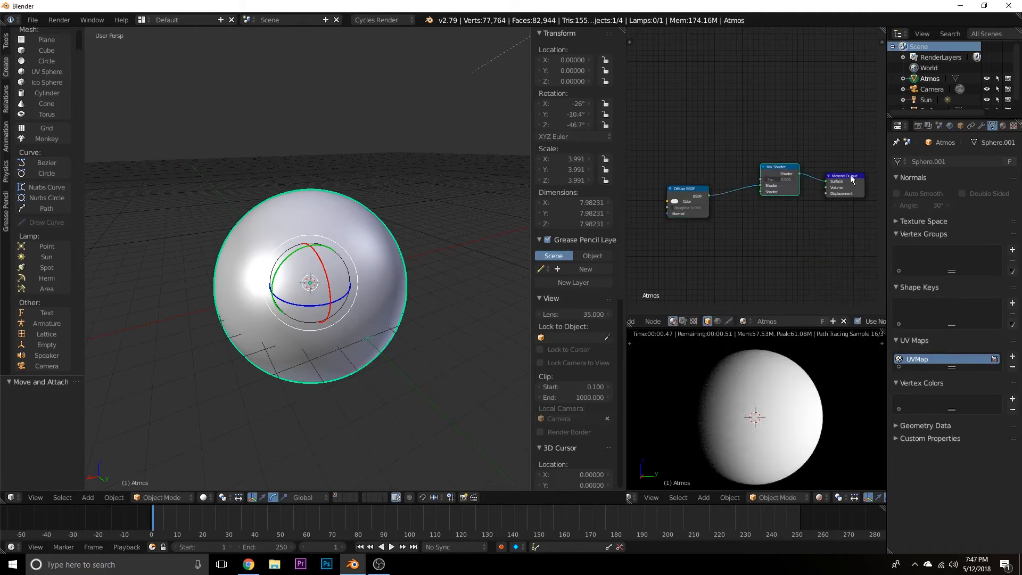
drag(779, 167, 776, 173)
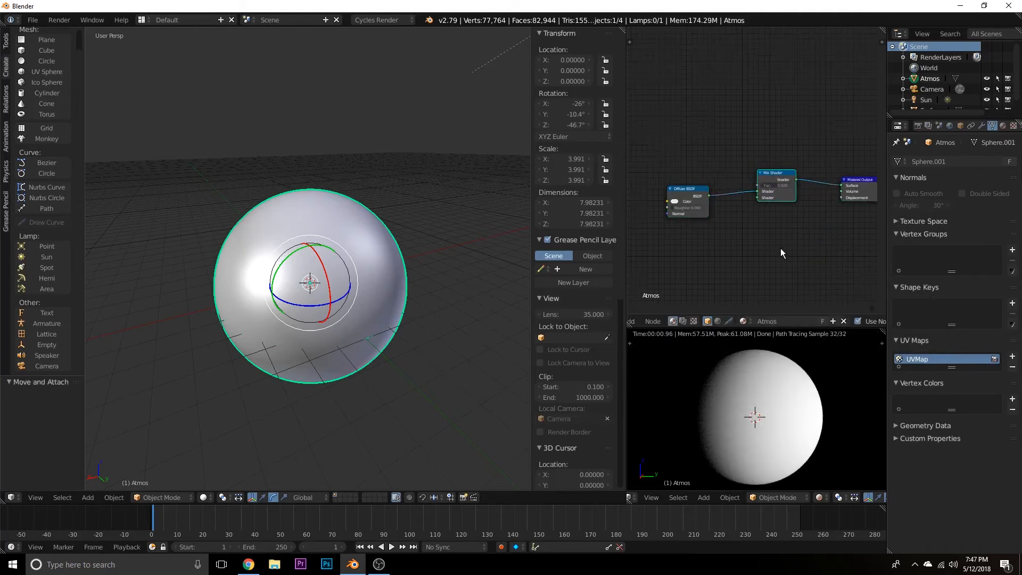
scroll(778, 248, down, 1)
middle_drag(778, 248, 768, 253)
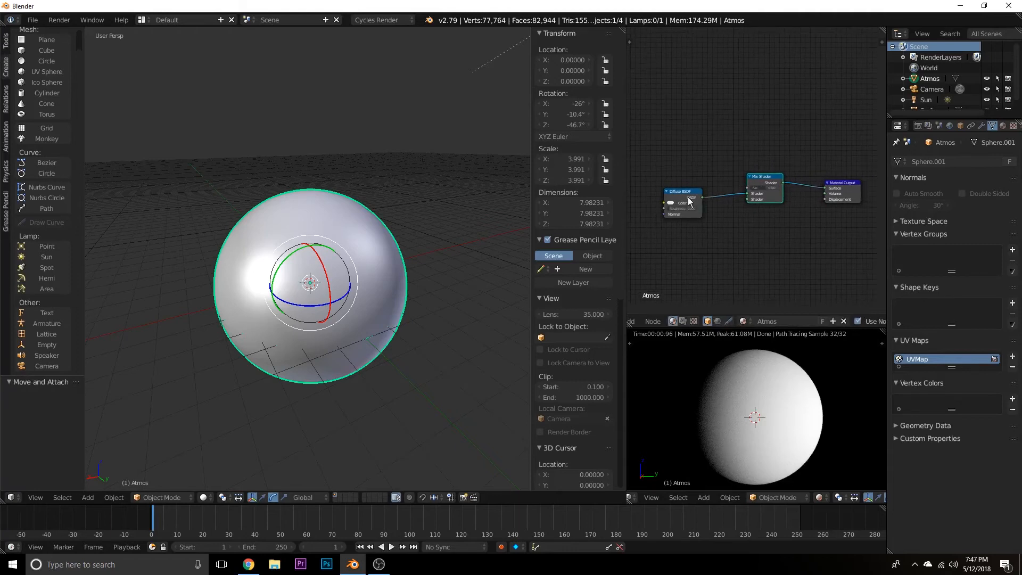
Add a Transparent BSDF below the Diffuse BSDF and connect it to the Mix Shader's second shader input.
drag(692, 204, 688, 178)
middle_drag(718, 253, 732, 237)
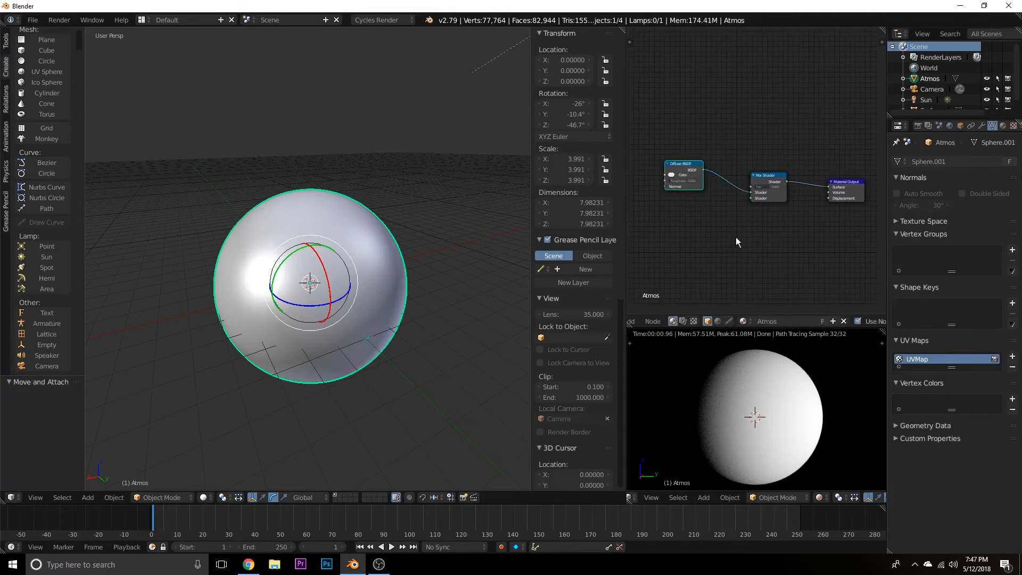
key(shift+a)
click(735, 237)
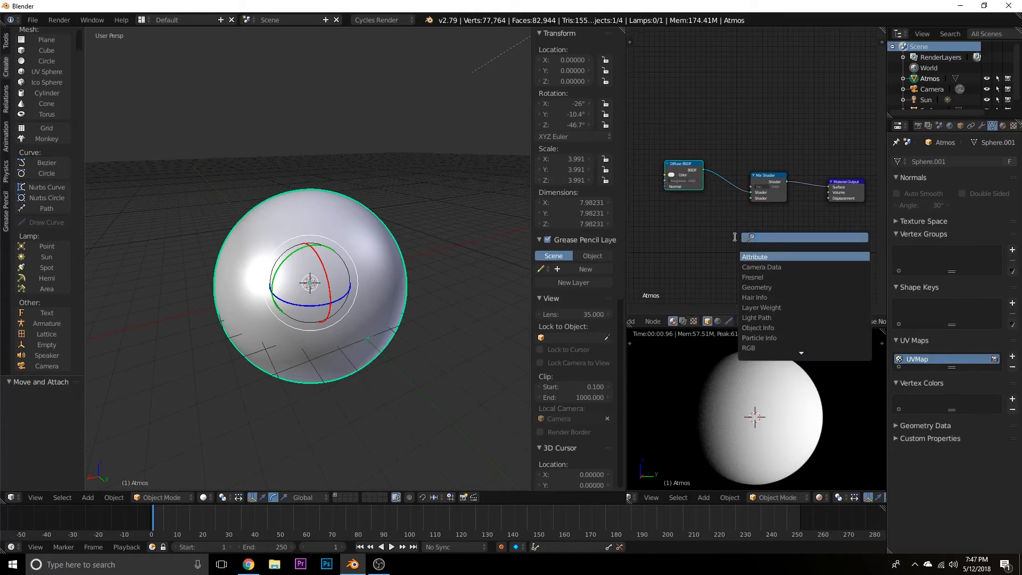
text(tra)
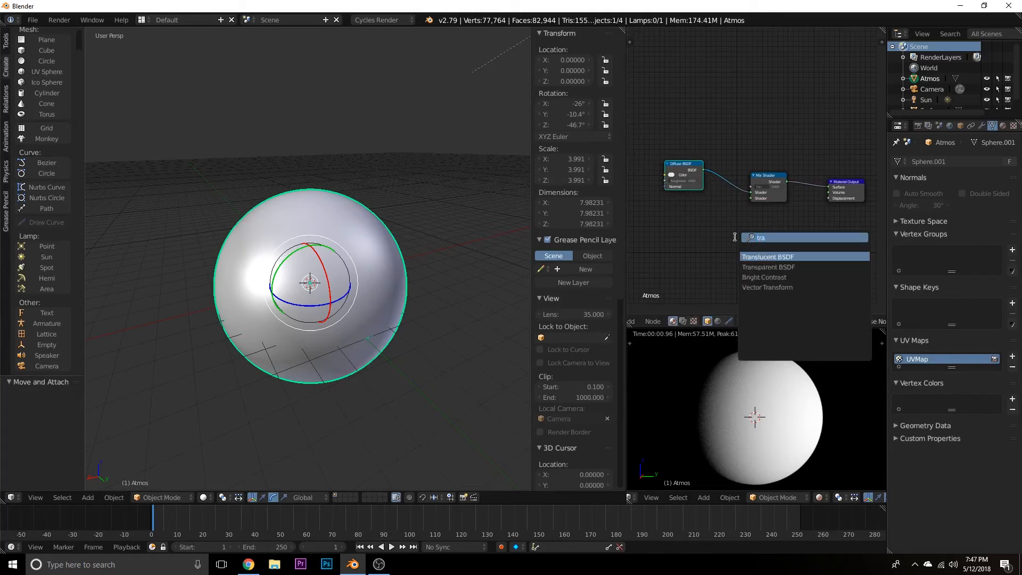
key(Down)
key(Return)
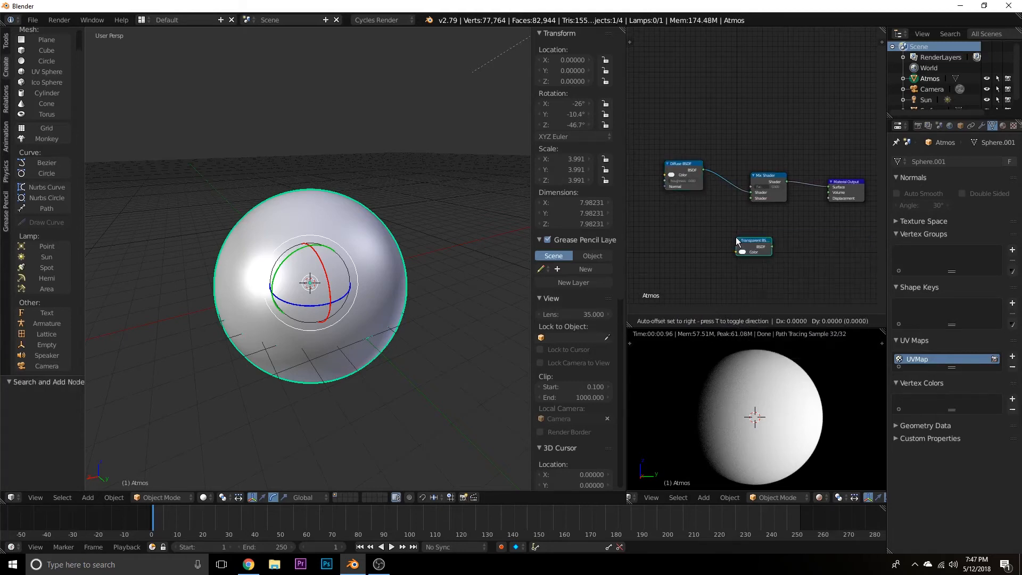
click(665, 200)
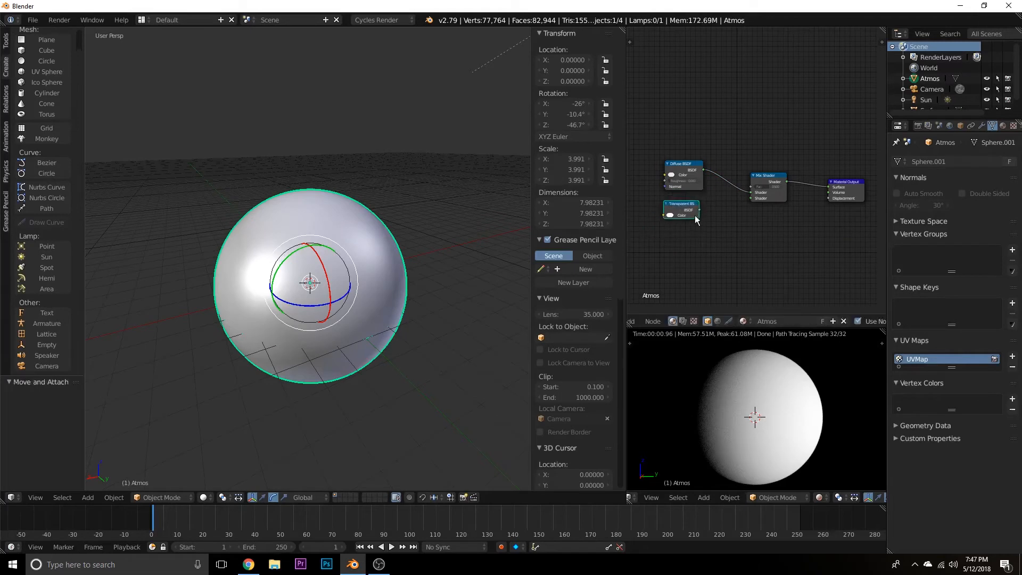
drag(698, 211, 752, 200)
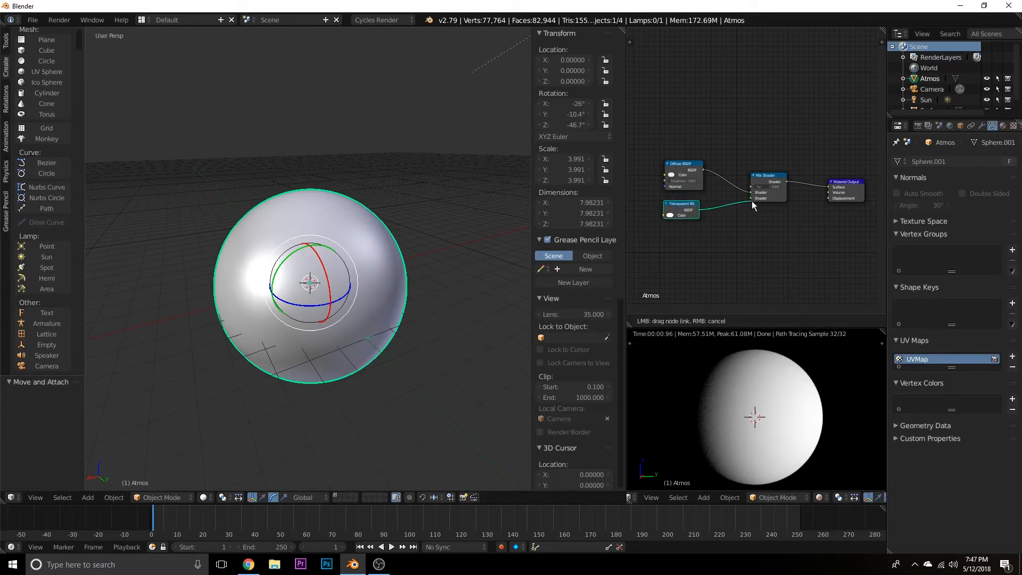
Add a Layer Weight node above the Diffuse BSDF and connect its Facing output to the Mix Shader's Fac.
middle_drag(707, 261, 761, 263)
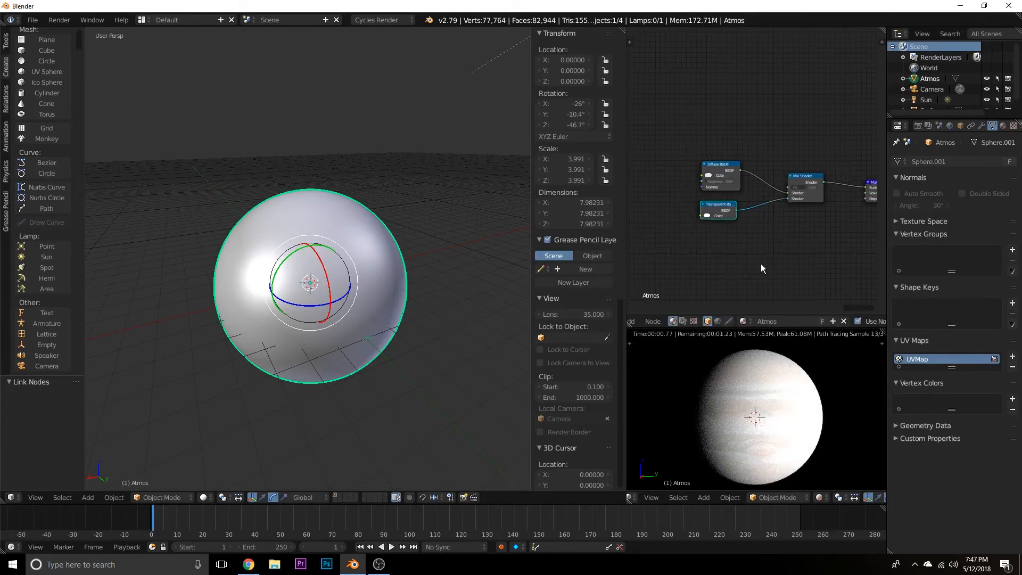
key(shift+a)
click(744, 271)
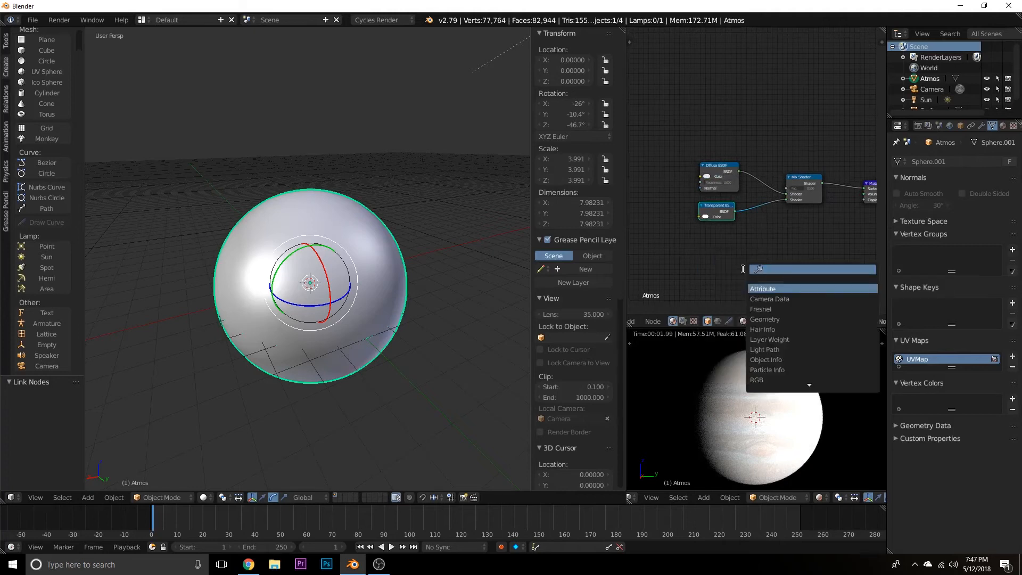
text(layer)
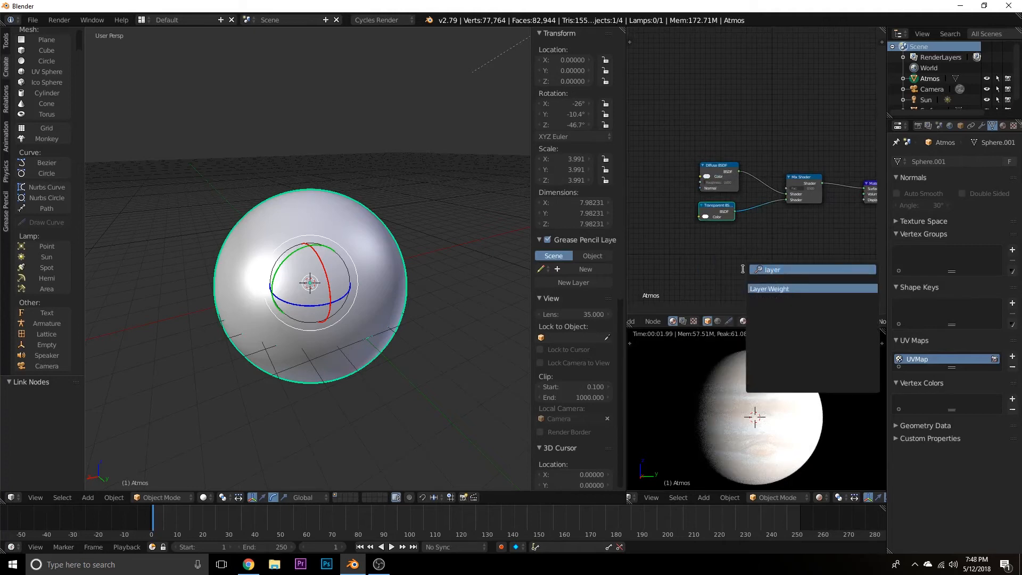
key(Return)
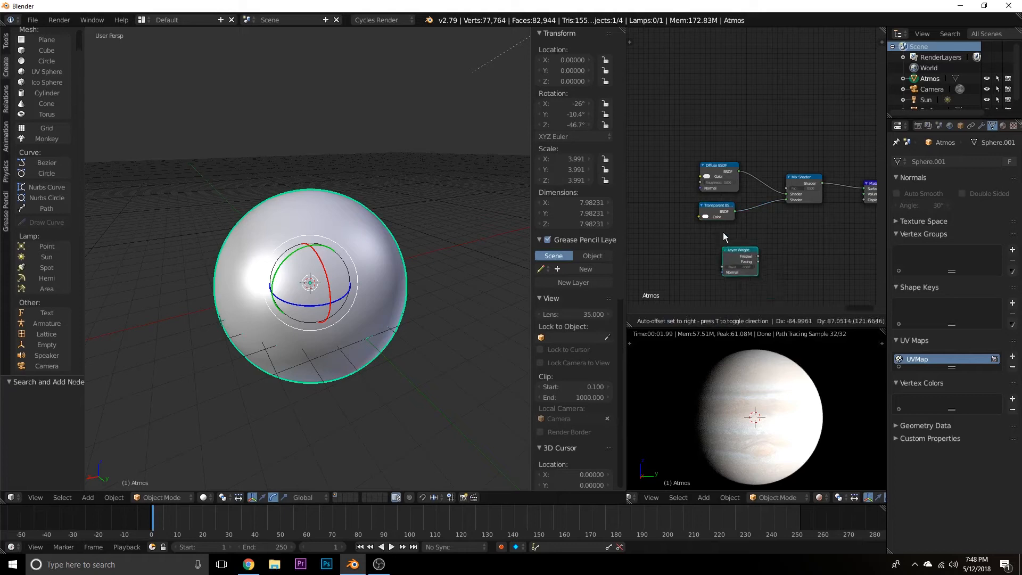
click(701, 123)
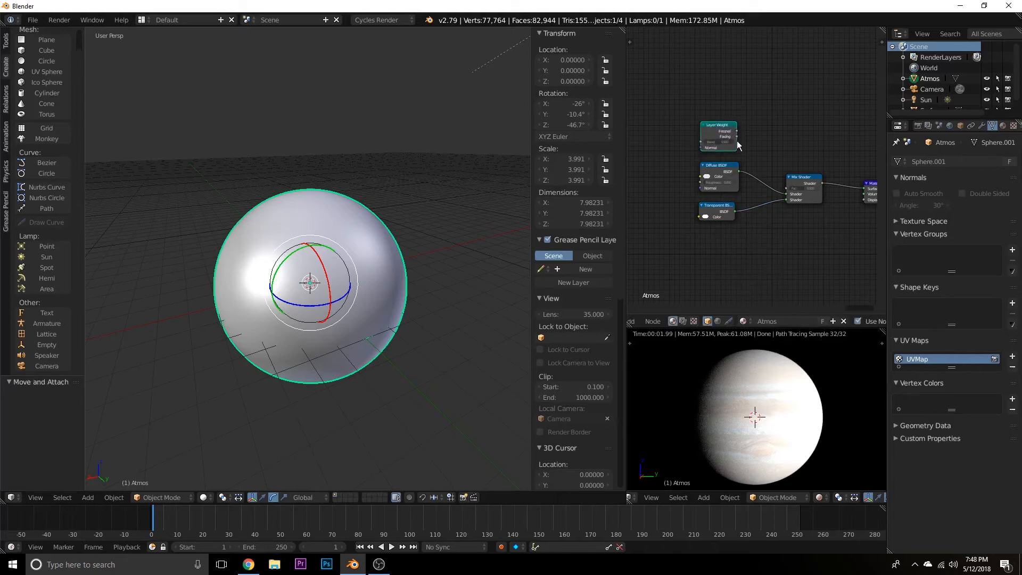
scroll(736, 139, up, 2)
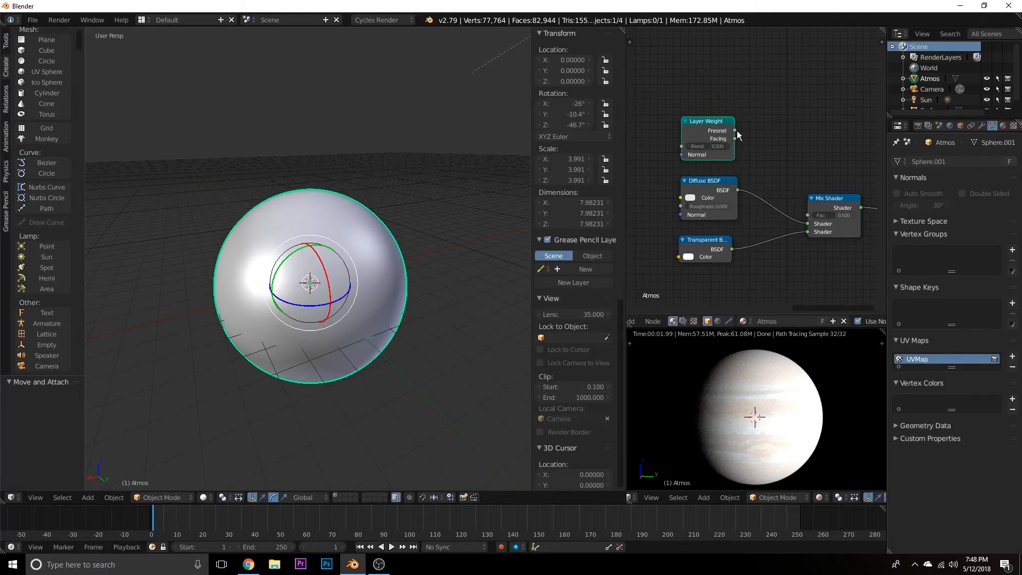
drag(734, 140, 808, 215)
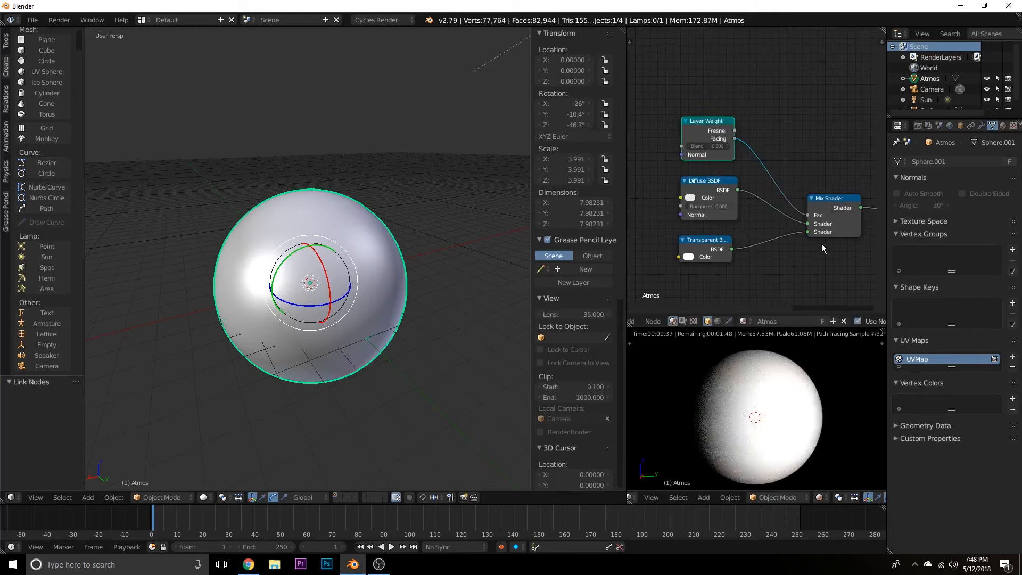
Set the Layer Weight node's Blend value to 0.100.
scroll(819, 244, down, 1)
middle_drag(819, 244, 827, 227)
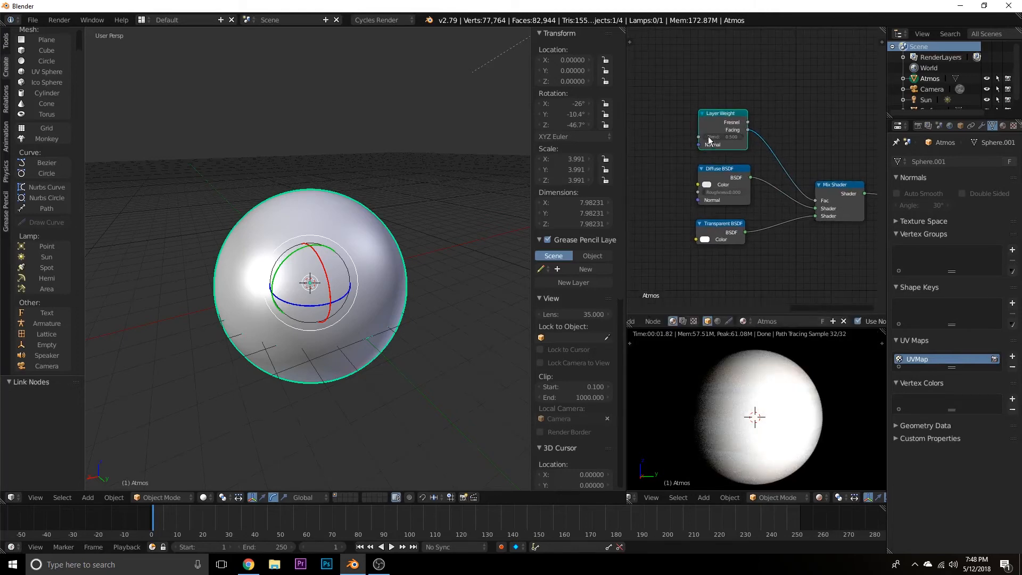
click(706, 139)
click(706, 140)
click(707, 140)
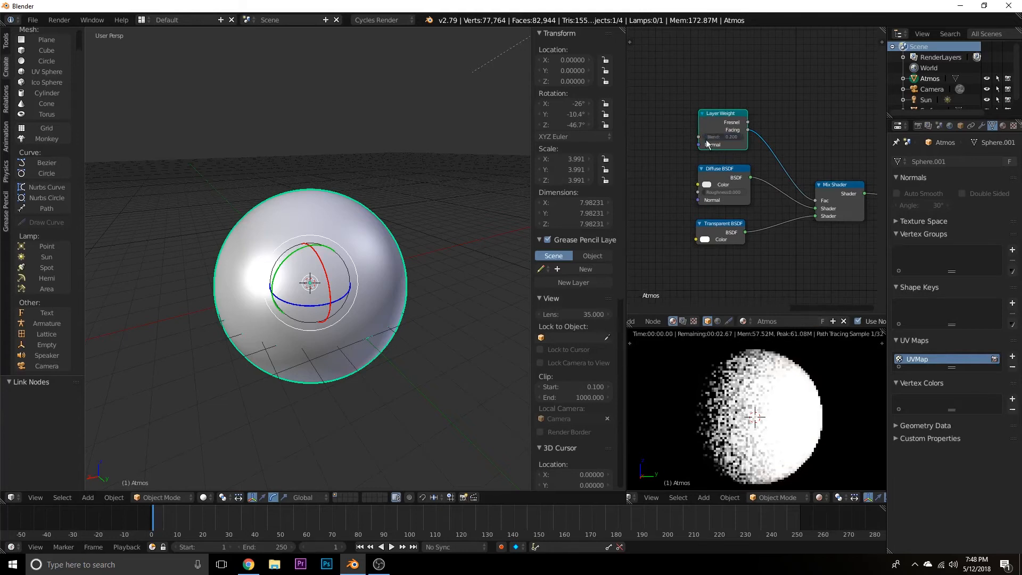
click(706, 140)
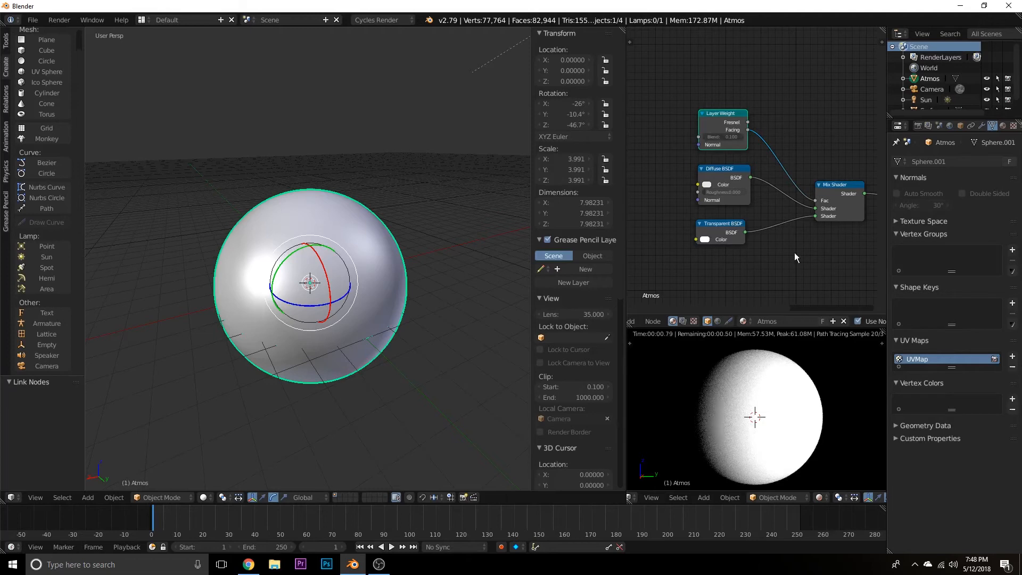
Tint the Diffuse BSDF colour light blue by lowering its red and green values and raising blue to 1.000.
middle_drag(745, 206, 721, 189)
click(683, 167)
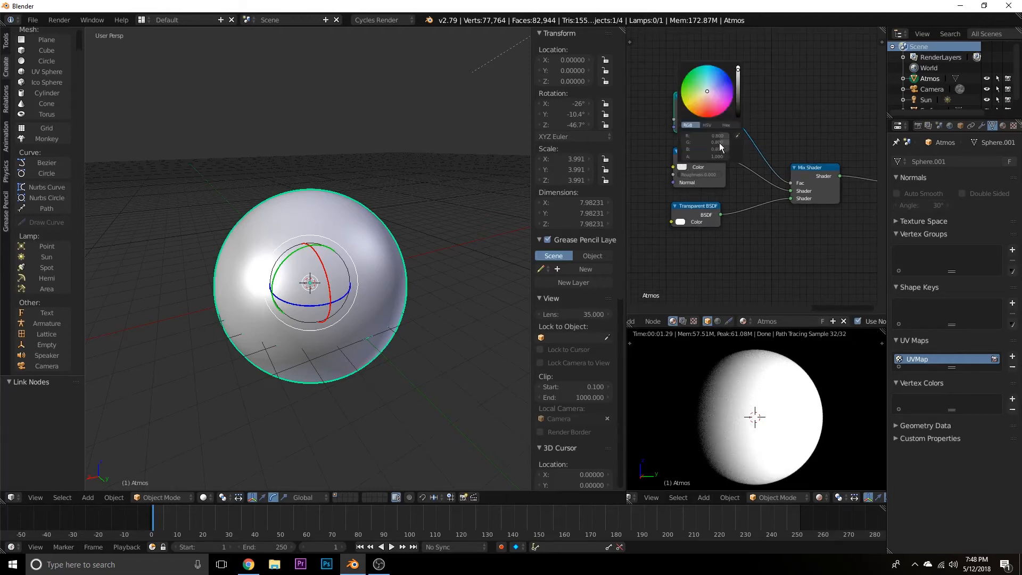
drag(719, 149, 687, 143)
drag(700, 136, 677, 136)
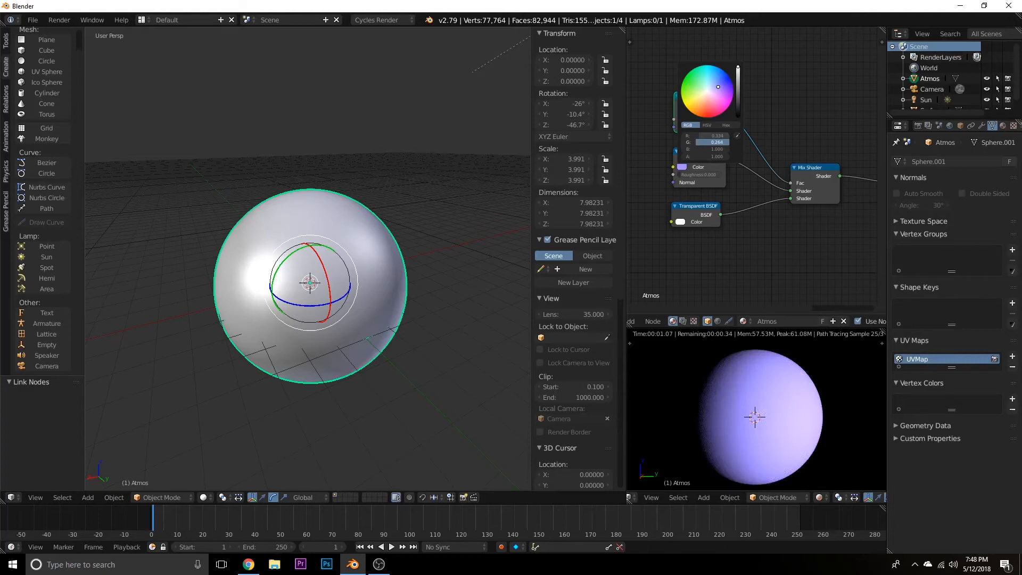
drag(700, 142, 703, 142)
drag(702, 137, 696, 137)
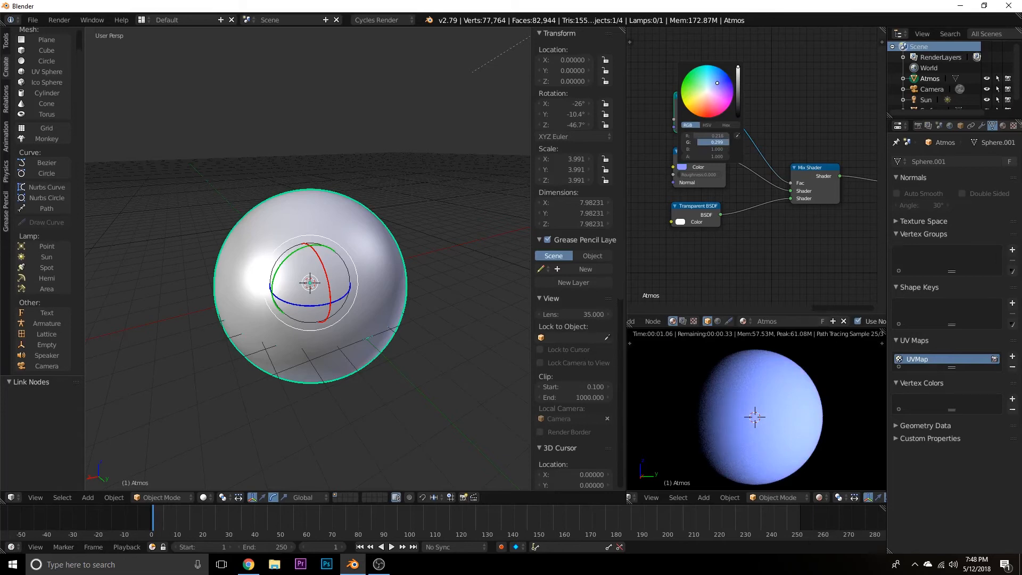
drag(712, 142, 719, 142)
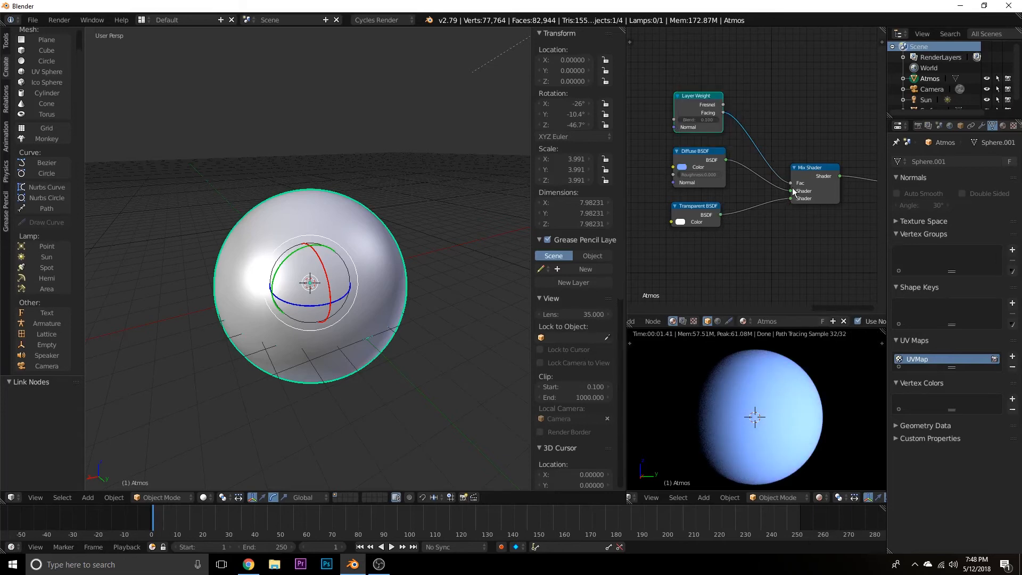
Swap the Mix Shader's two shader inputs and stack the Transparent BSDF above the Diffuse BSDF, below the Layer Weight node.
drag(792, 189, 791, 197)
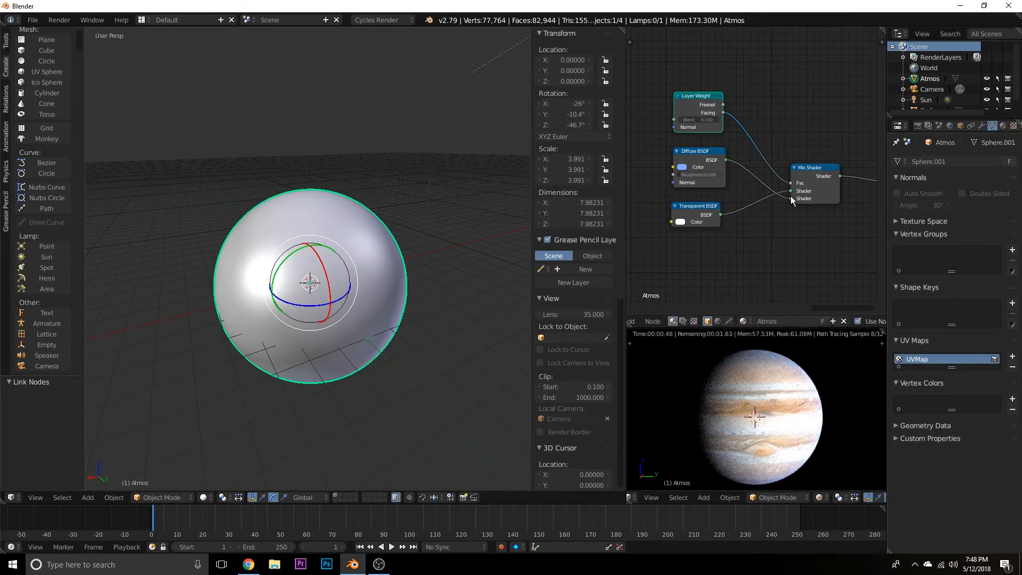
drag(711, 173, 701, 264)
click(701, 208)
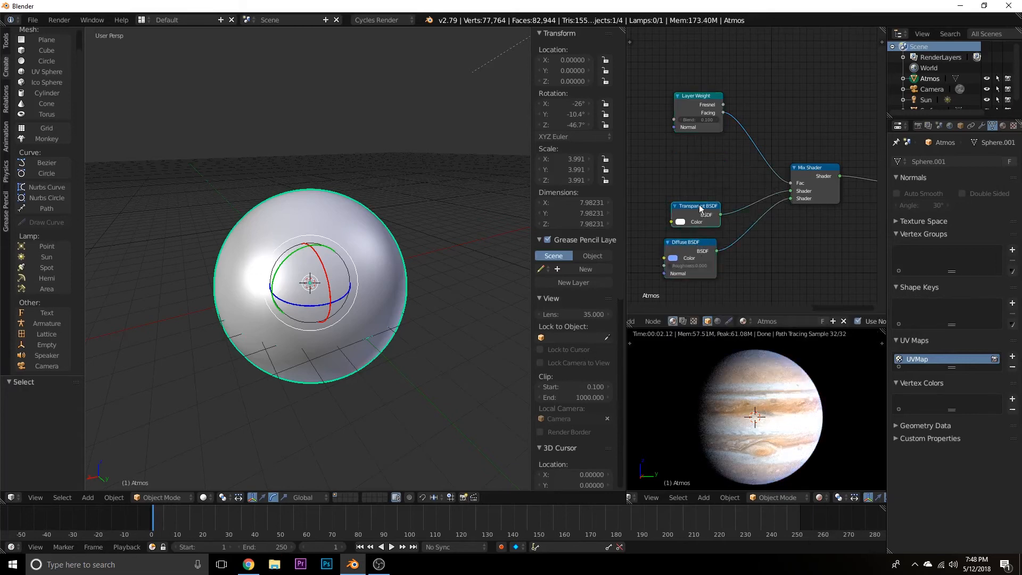
drag(701, 209, 703, 150)
drag(698, 247, 707, 192)
click(699, 153)
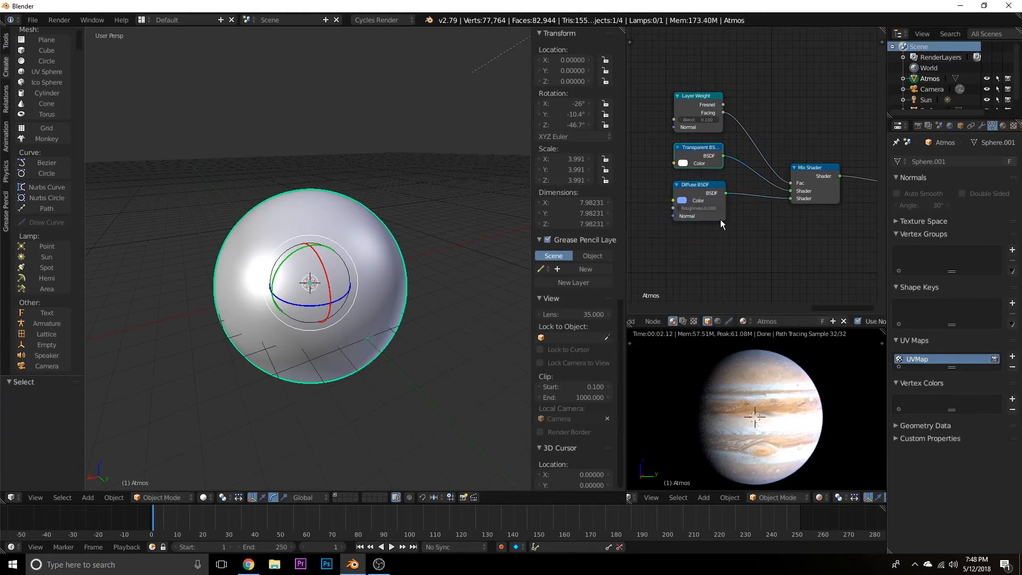
Examine the node setup and the planet's atmosphere rim up close in the rendered preview.
scroll(830, 229, down, 3)
middle_drag(837, 233, 776, 234)
scroll(784, 430, up, 3)
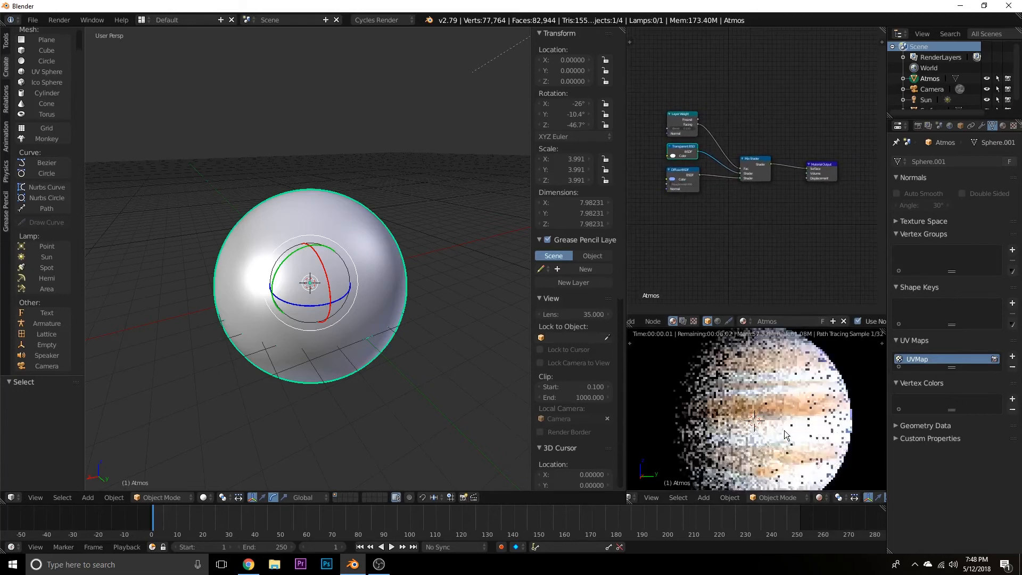
shift+middle_drag(774, 384, 768, 374)
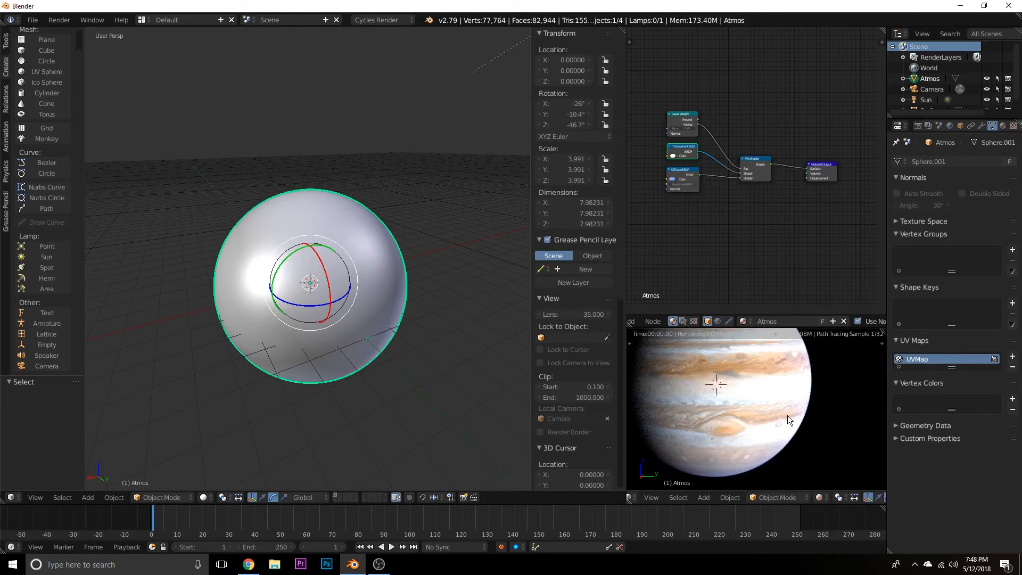
scroll(788, 415, up, 2)
shift+middle_drag(787, 415, 718, 403)
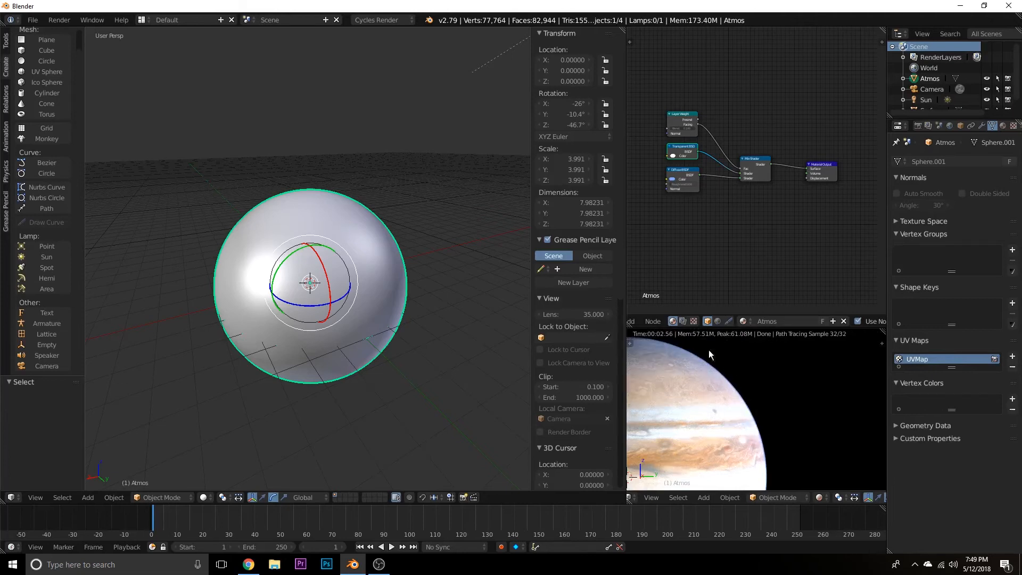
scroll(729, 423, down, 1)
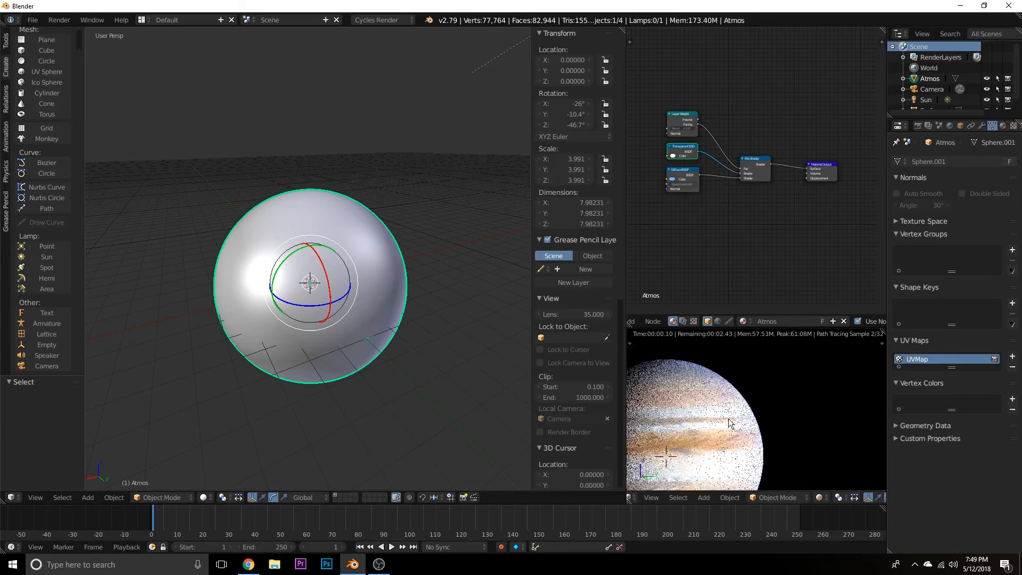
shift+middle_drag(729, 423, 797, 398)
scroll(778, 407, down, 1)
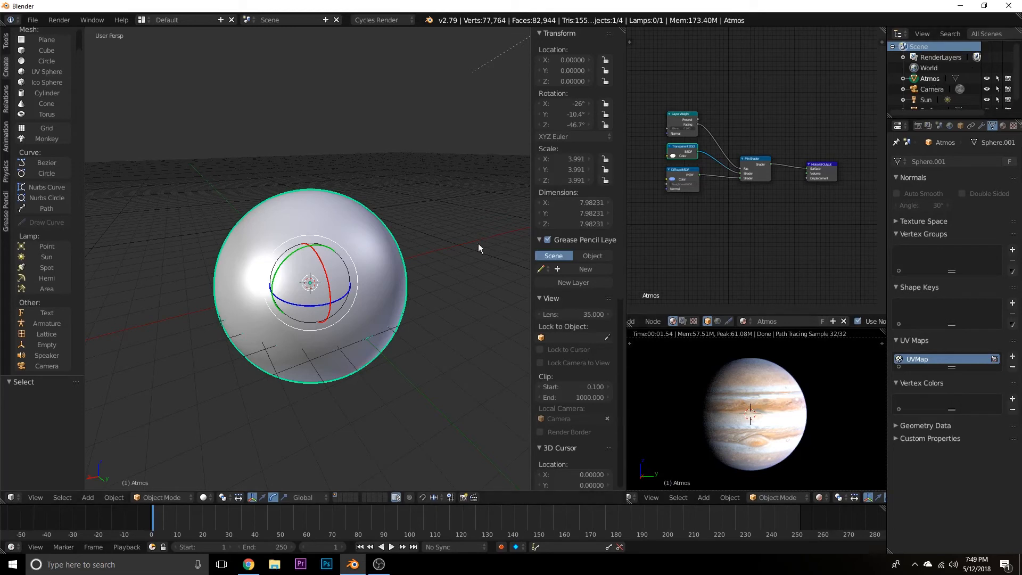
Move the Atmos sphere to the second scene layer and make that layer visible together with the first.
key(m)
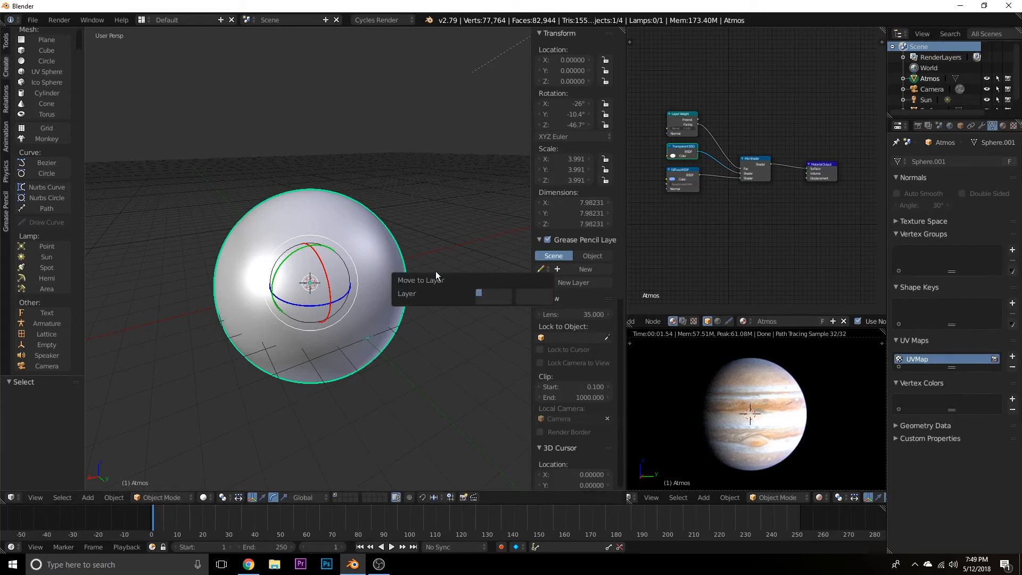
click(485, 291)
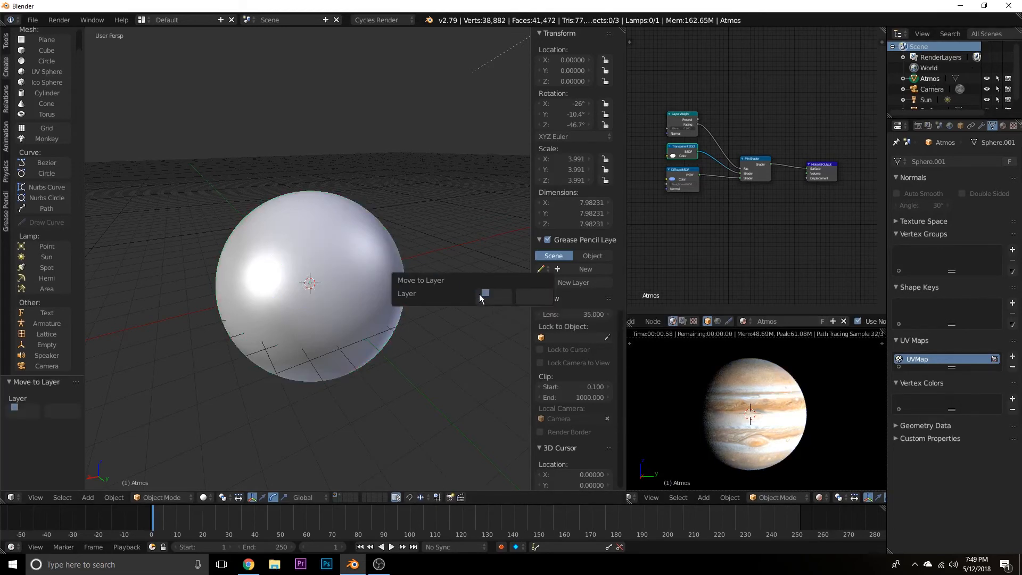
shift+click(336, 494)
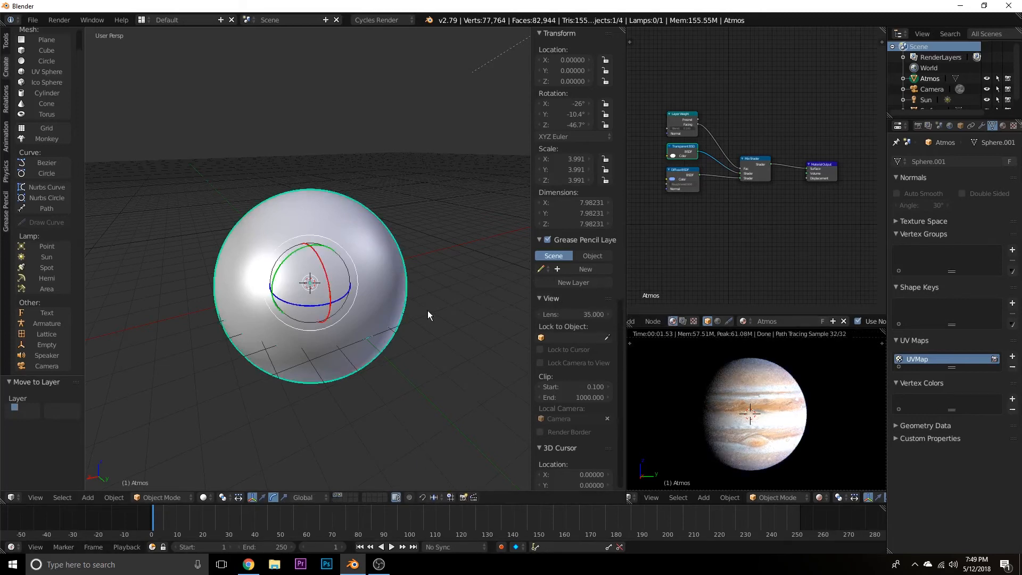
scroll(437, 340, up, 1)
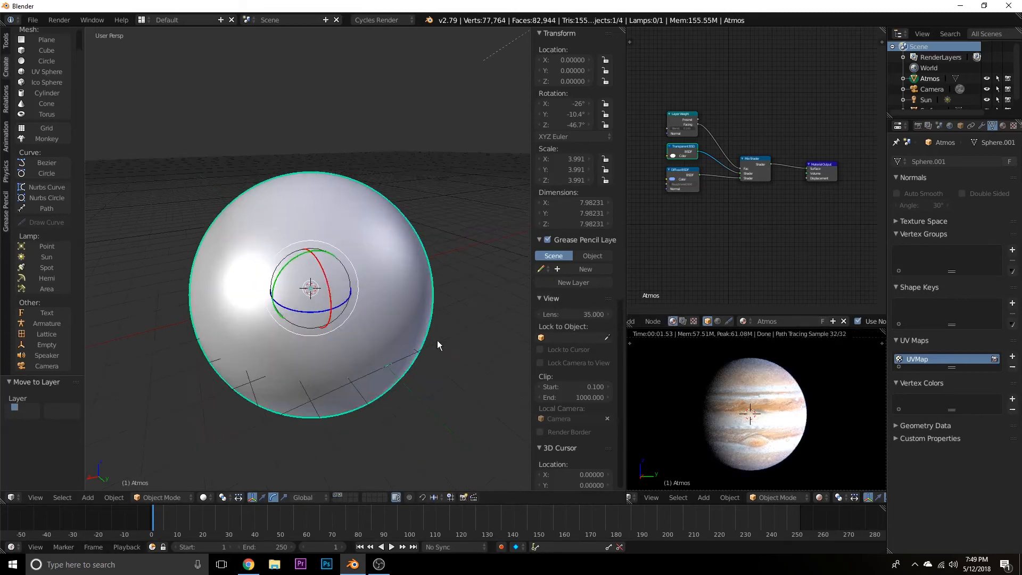
Rename the existing render layer to Surface.
click(928, 126)
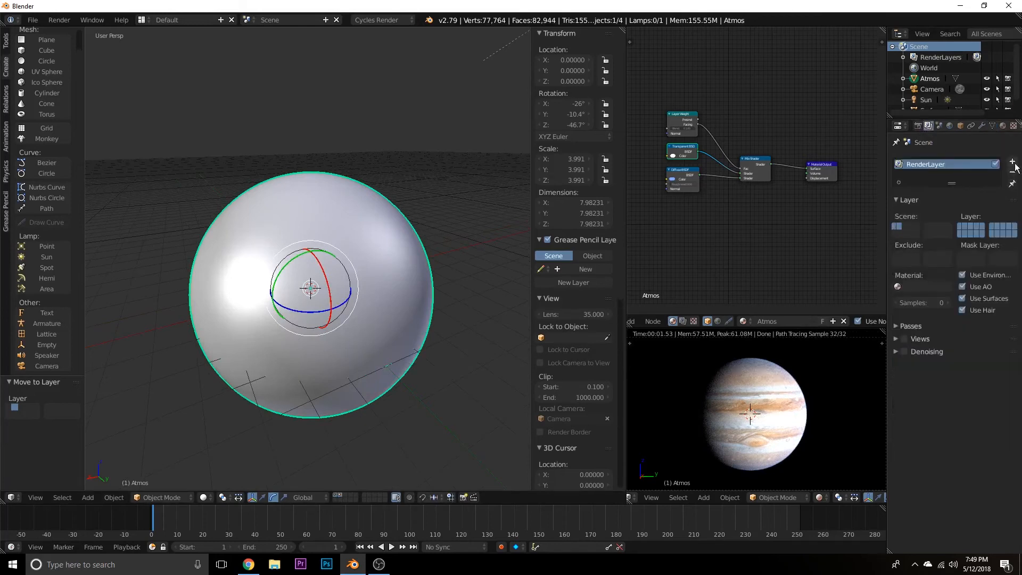
double_click(930, 164)
text(Surface)
key(Return)
Add a second render layer and name it Atmos.
click(1011, 161)
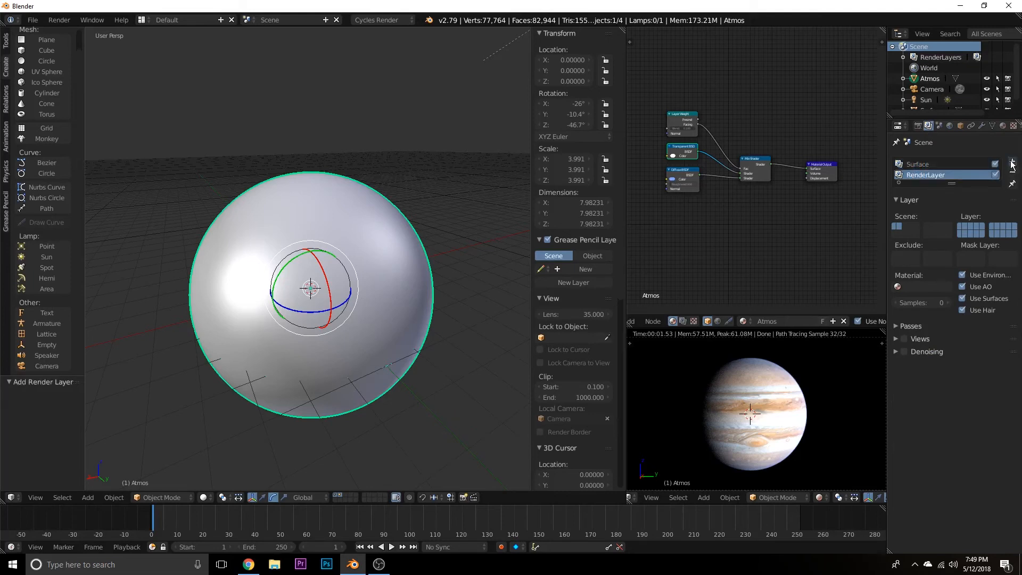
double_click(937, 174)
text(Atmos)
key(Return)
Restrict the Surface render layer to layer 1 and the Atmos render layer to layer 2 with layer 1 as its mask.
click(917, 166)
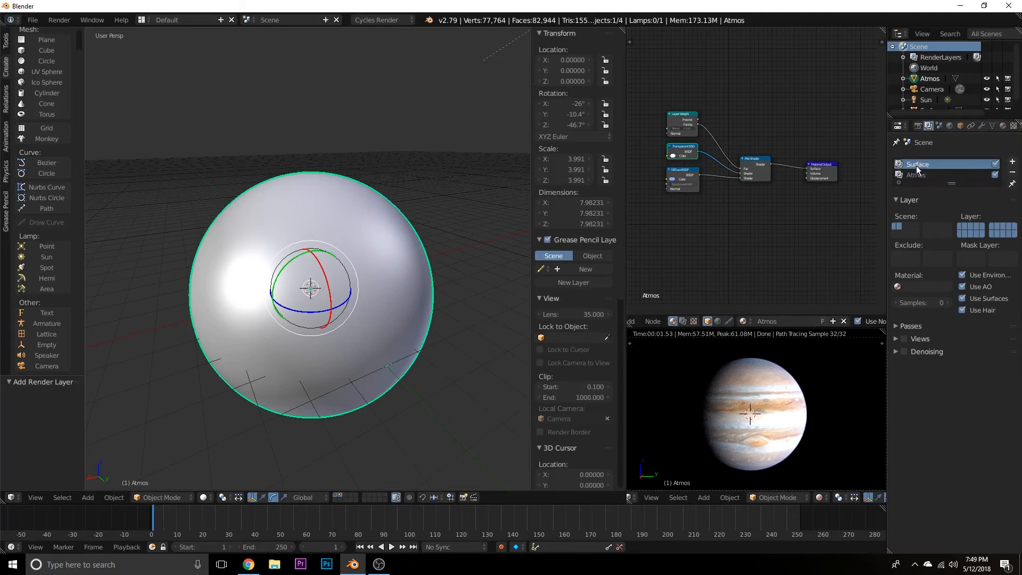
click(960, 228)
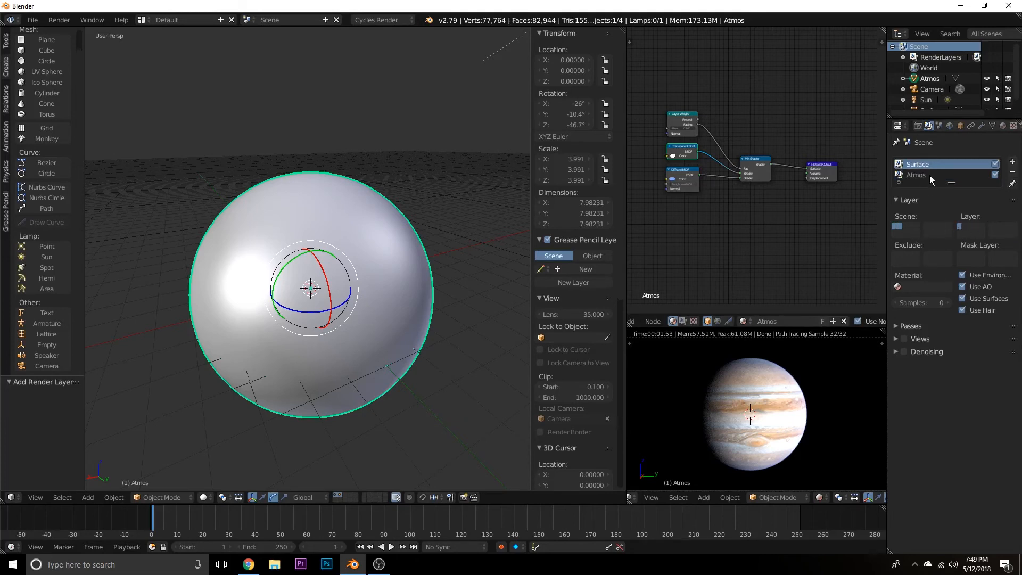
click(931, 176)
click(964, 226)
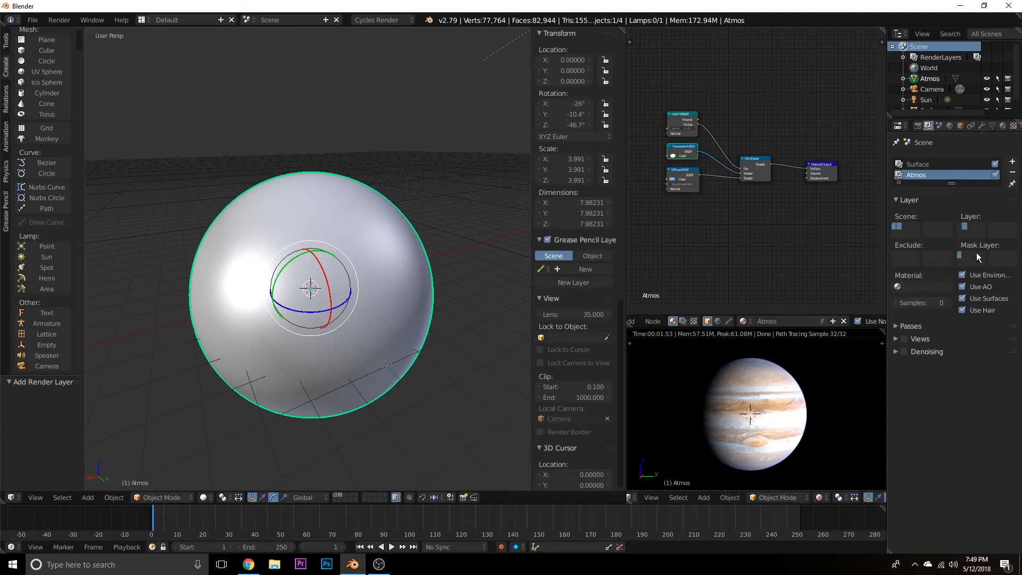
Switch to the Compositing screen layout and enable Use Nodes and Backdrop for the compositor.
click(919, 126)
scroll(770, 421, down, 1)
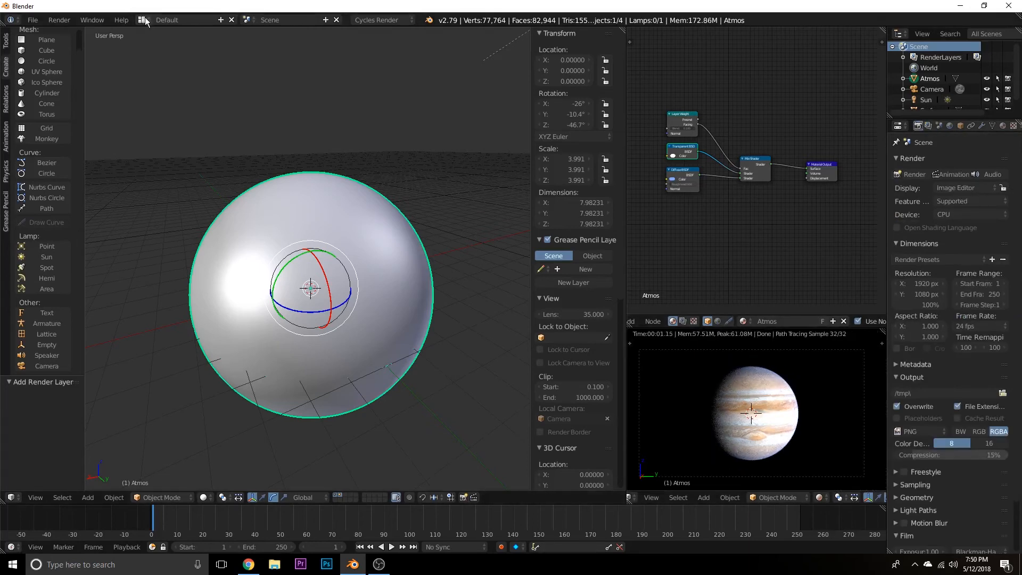
click(145, 21)
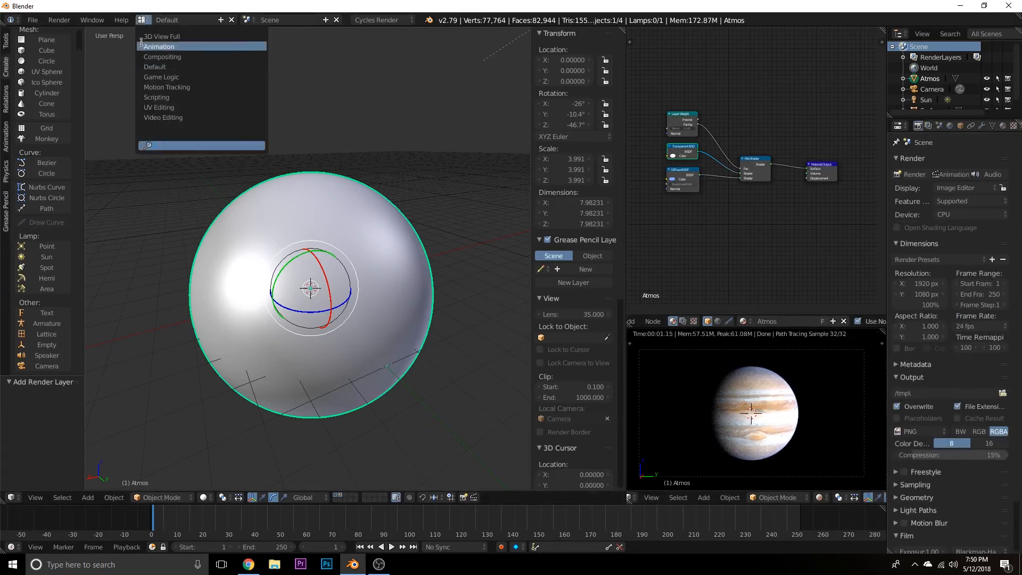
click(151, 56)
scroll(417, 198, down, 5)
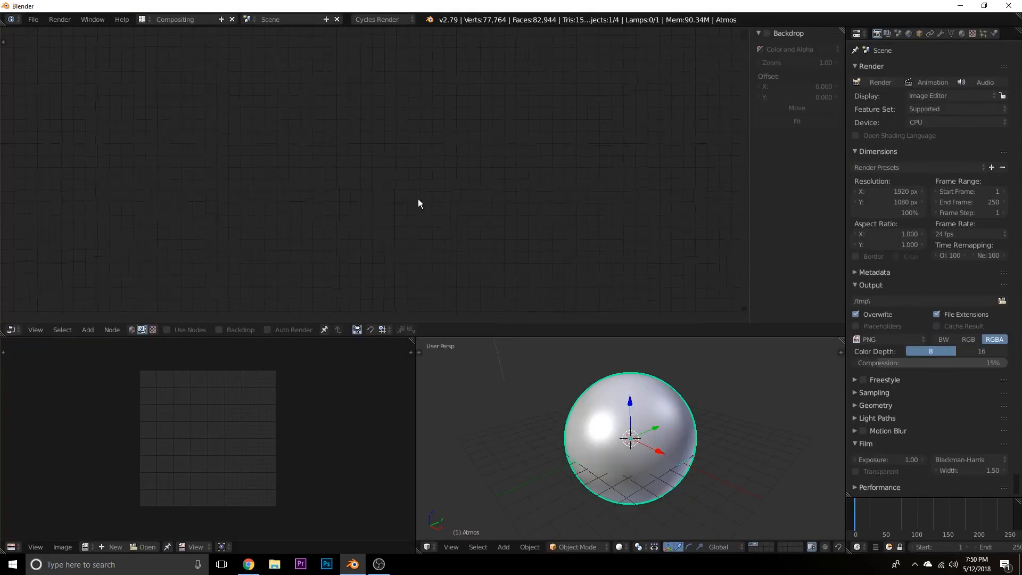
middle_drag(417, 199, 419, 190)
click(186, 331)
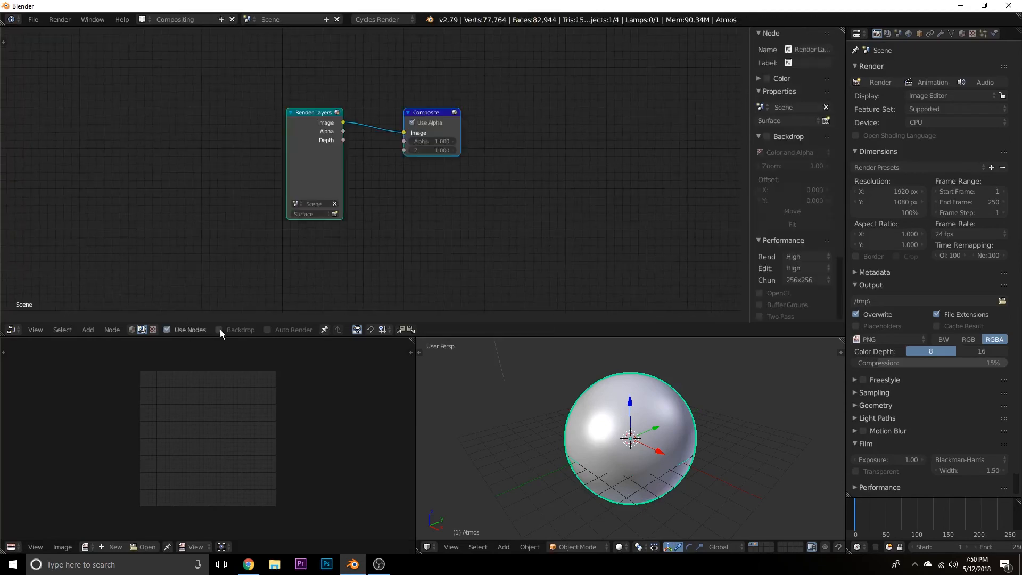
click(227, 329)
key(Home)
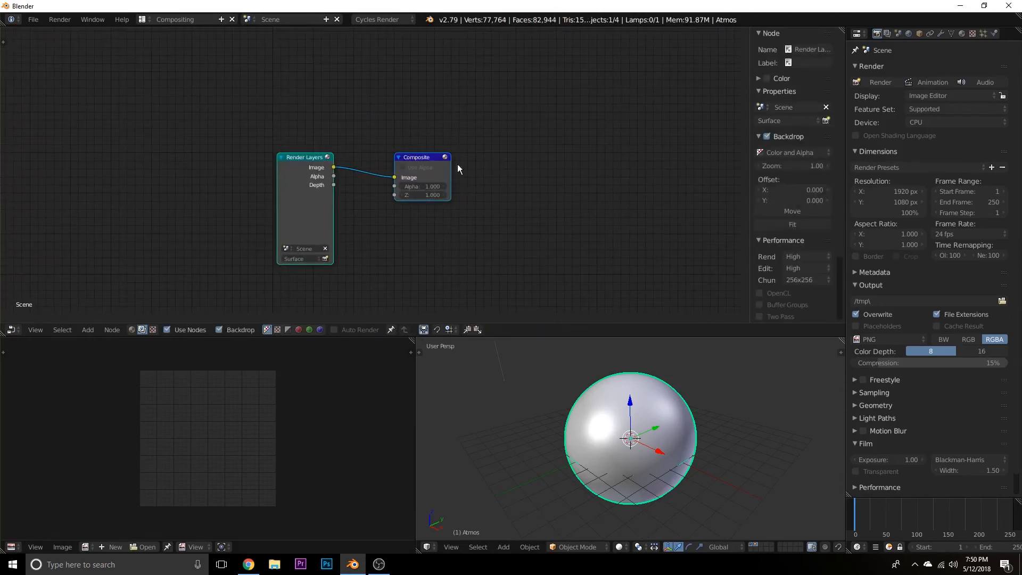
Move the Composite and Render Layers nodes farther apart to make room between them.
drag(421, 162, 578, 161)
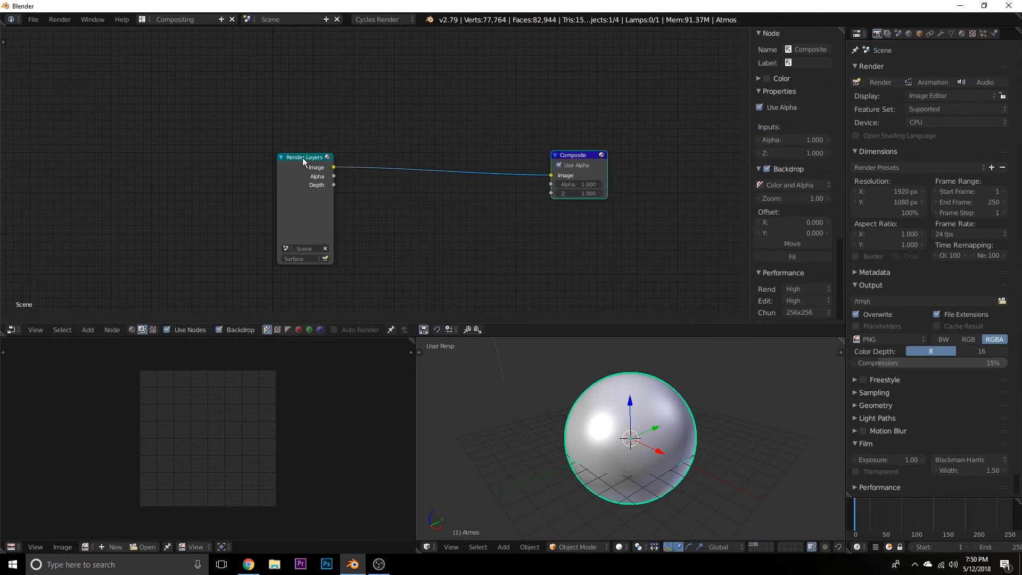
drag(318, 162, 298, 174)
scroll(390, 211, down, 3)
middle_drag(391, 210, 409, 184)
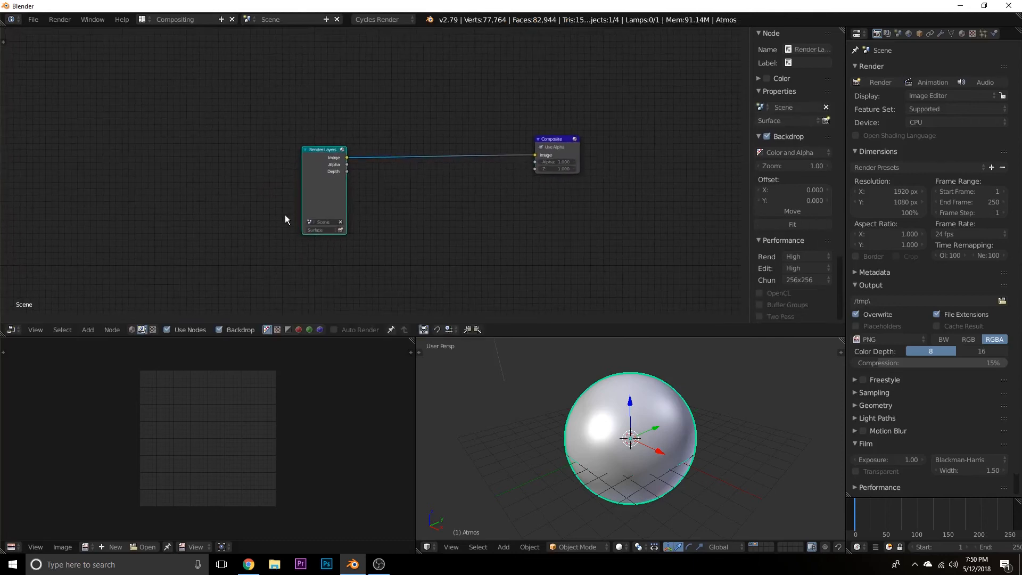
Add a second Render Layers node and place it directly above the first one.
click(323, 229)
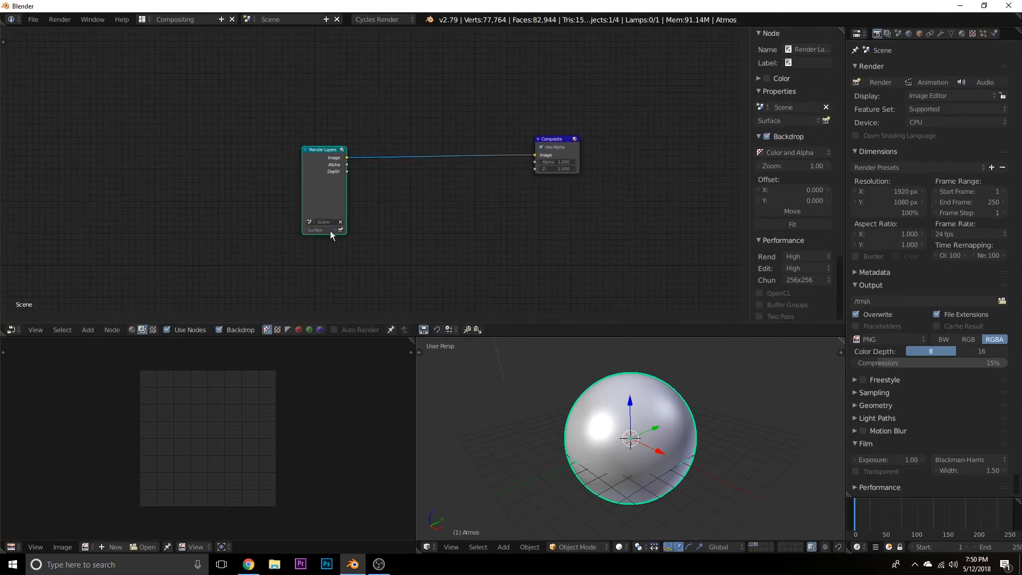
key(shift+a)
click(409, 199)
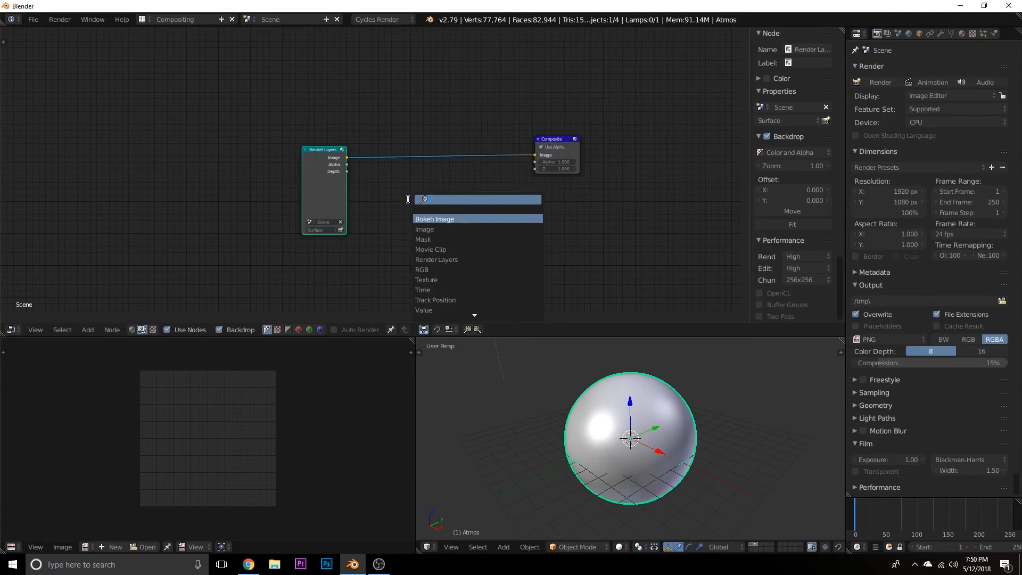
text(rende)
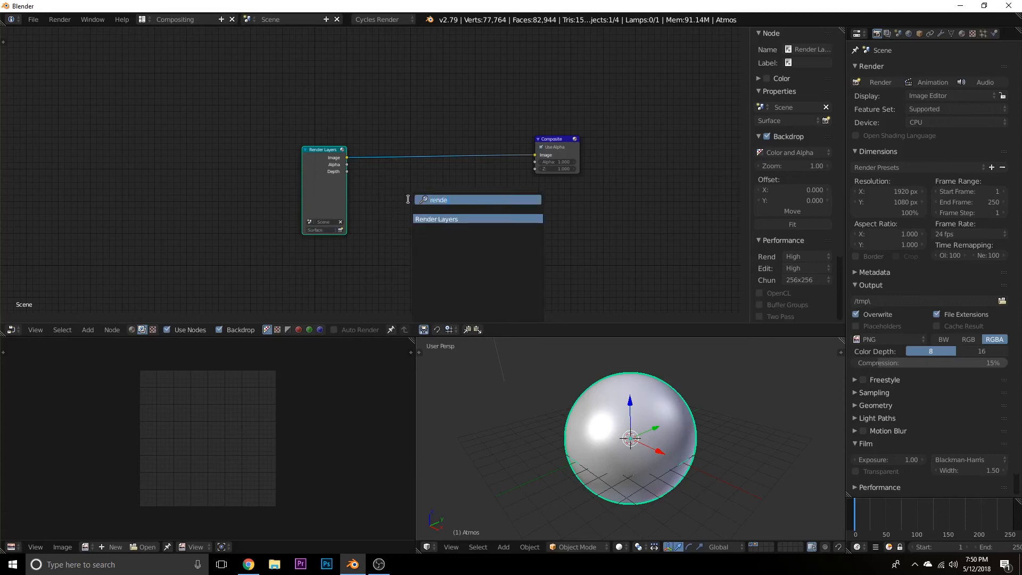
key(Return)
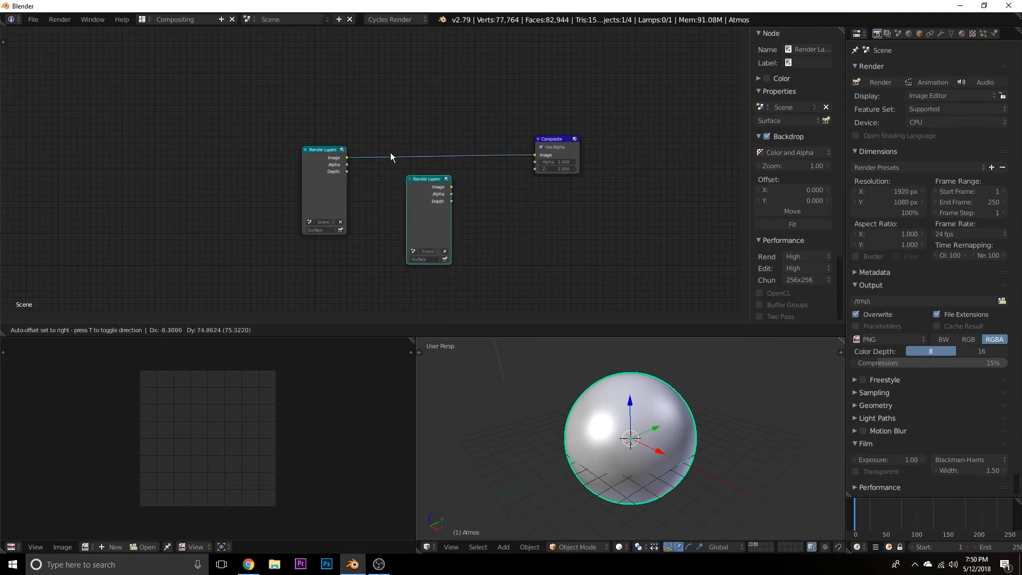
click(301, 42)
Insert a Mix node into the link between the lower Render Layers node and Composite, moving Composite farther along to make space.
drag(557, 139, 604, 151)
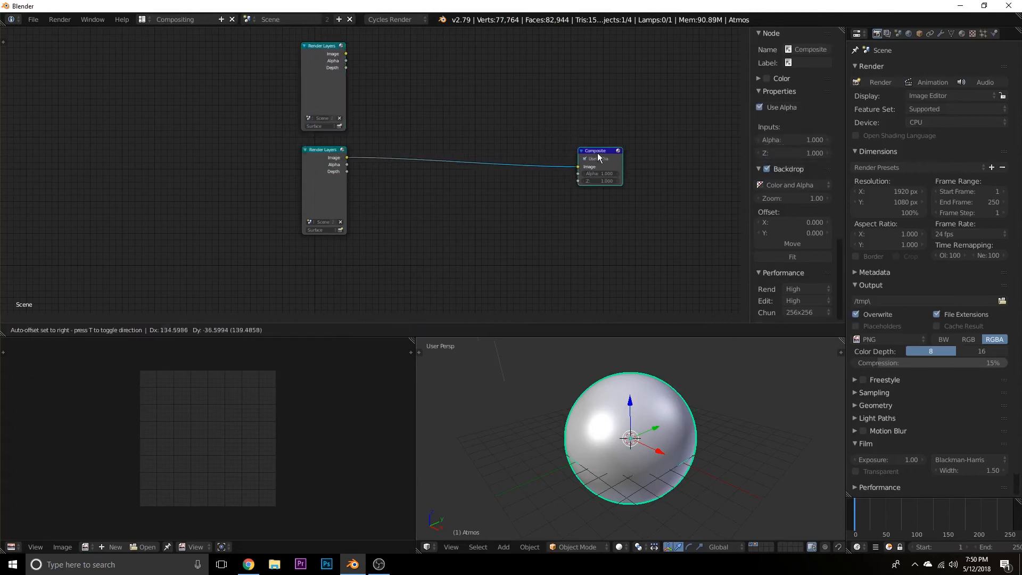
key(shift+a)
click(480, 197)
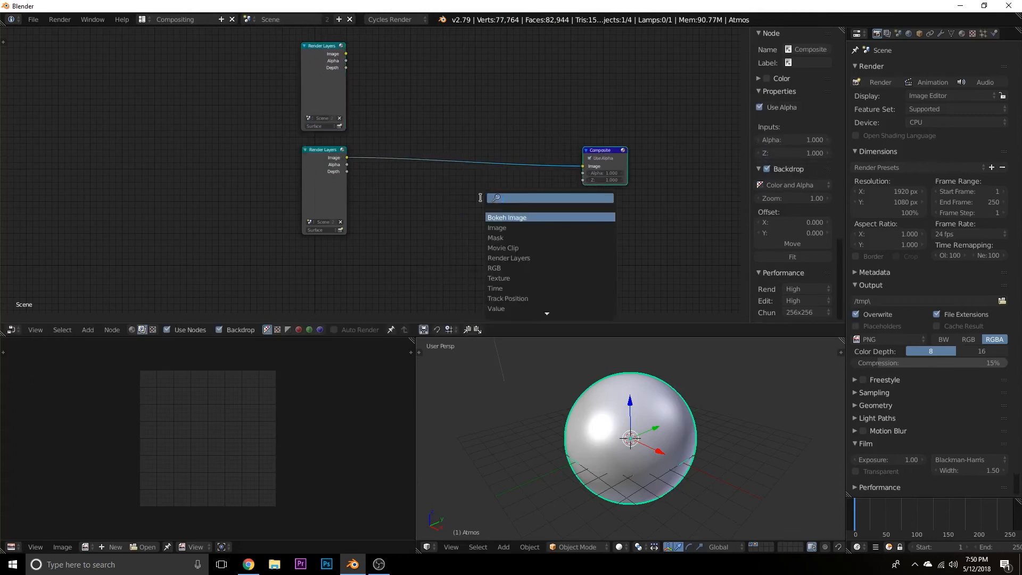
text(mix)
key(Return)
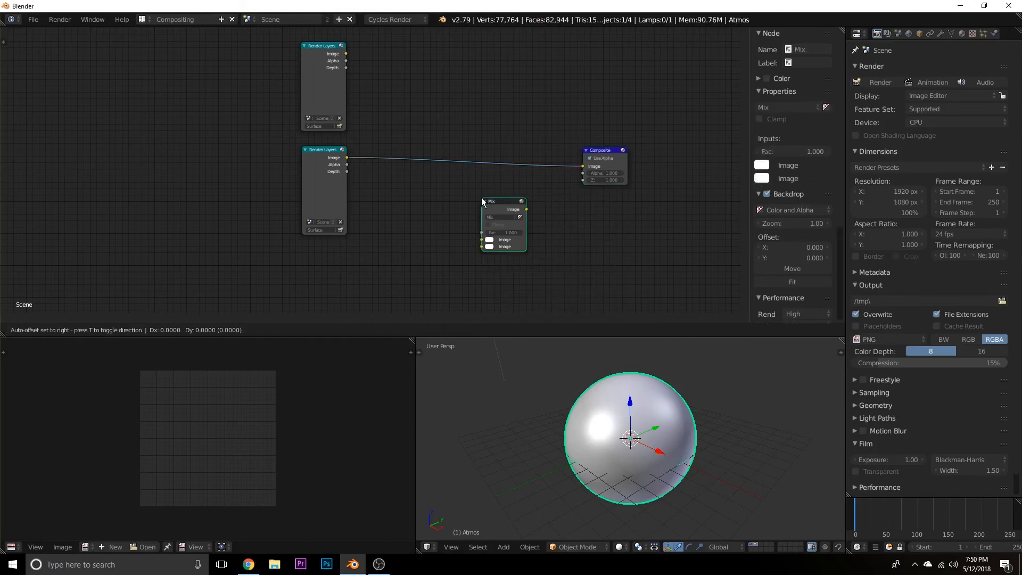
click(421, 139)
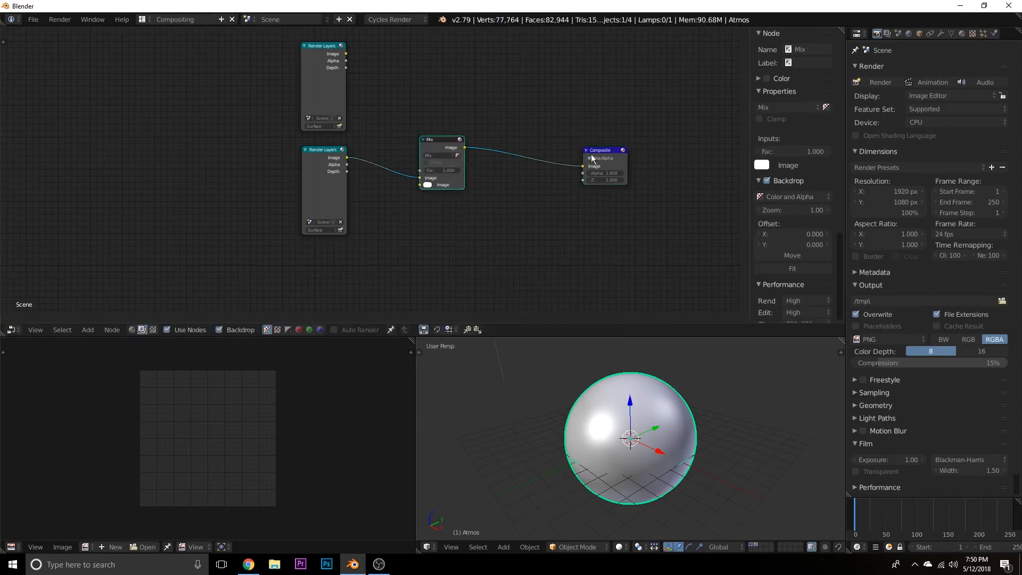
drag(601, 157, 617, 151)
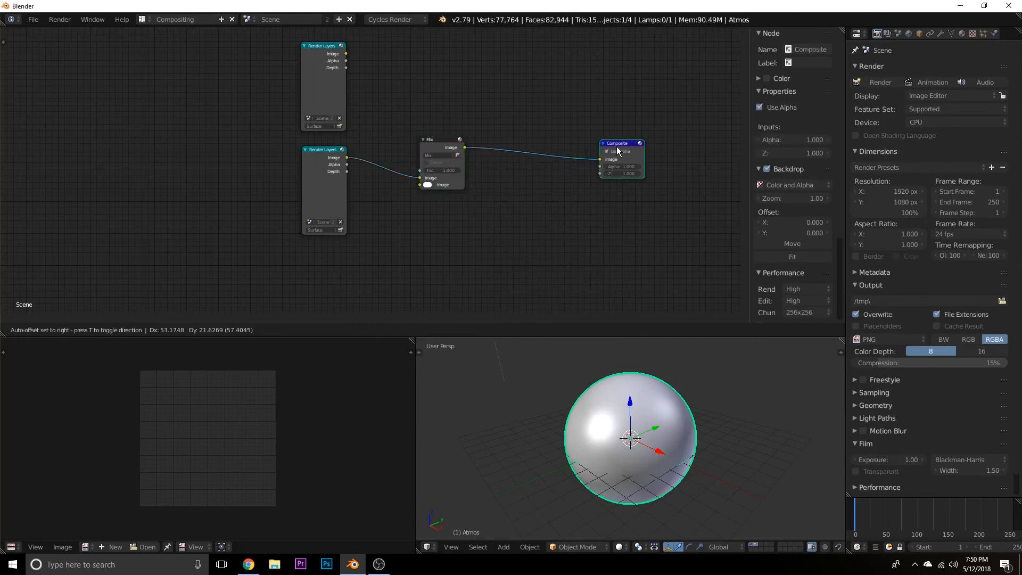
Set the connected Render Layers node to Atmos on Mix's first Image input, and link the Surface node to the second, placing it below.
drag(346, 54, 416, 188)
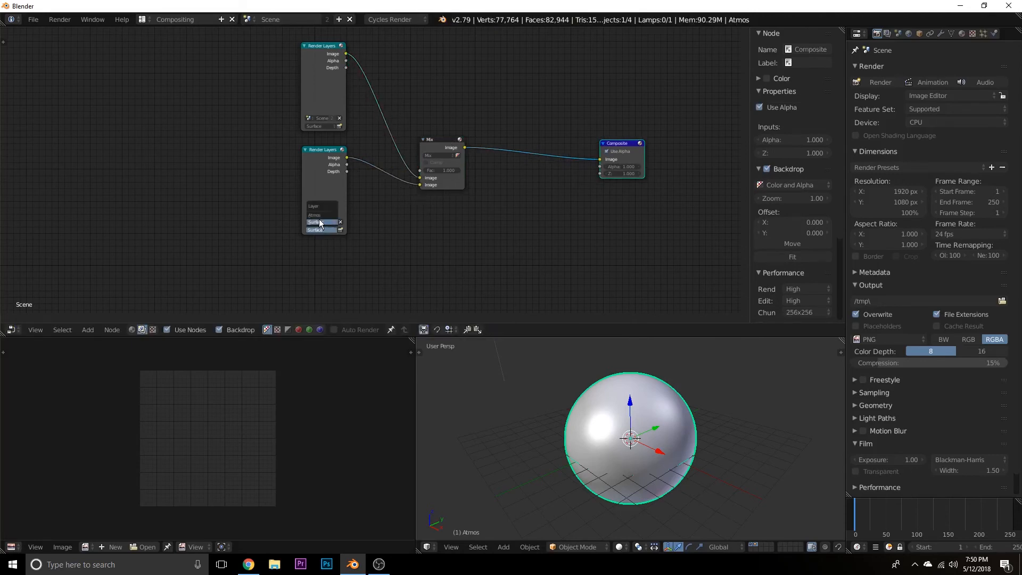
click(323, 214)
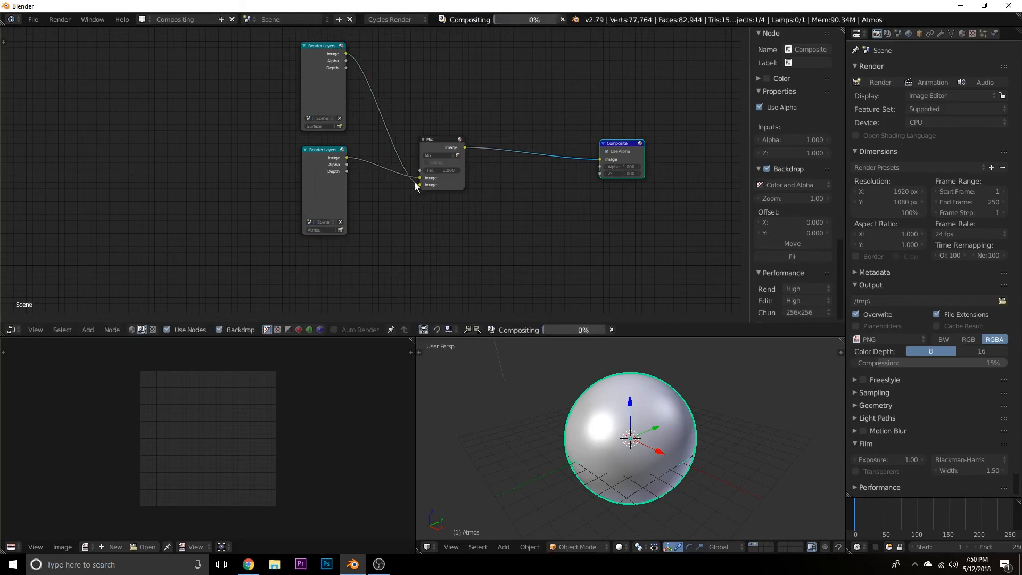
drag(319, 53, 321, 252)
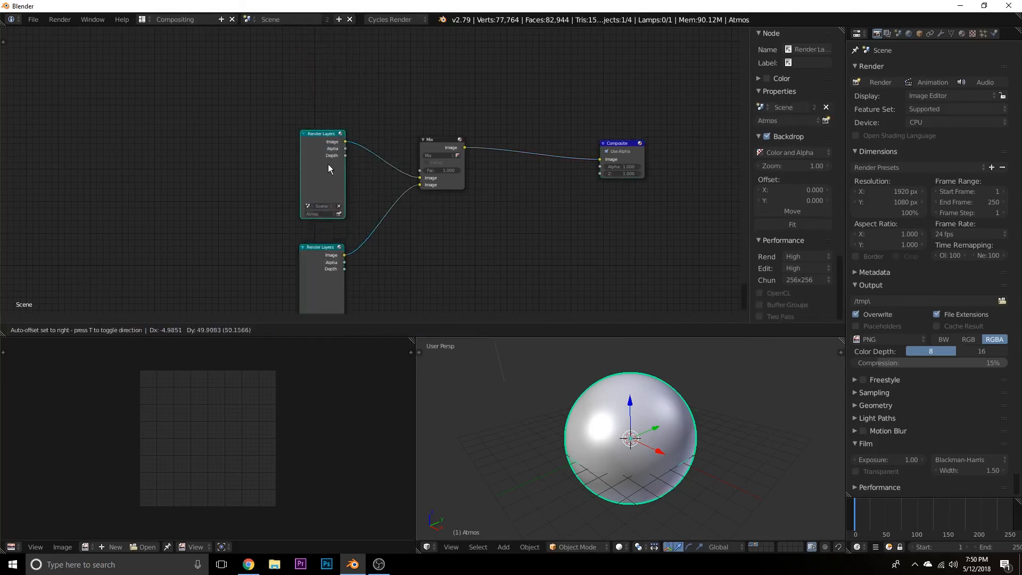
Move the Atmos and Surface Render Layers nodes higher and farther away from the Mix node, keeping Atmos above Surface.
drag(328, 164, 326, 101)
drag(313, 267, 318, 200)
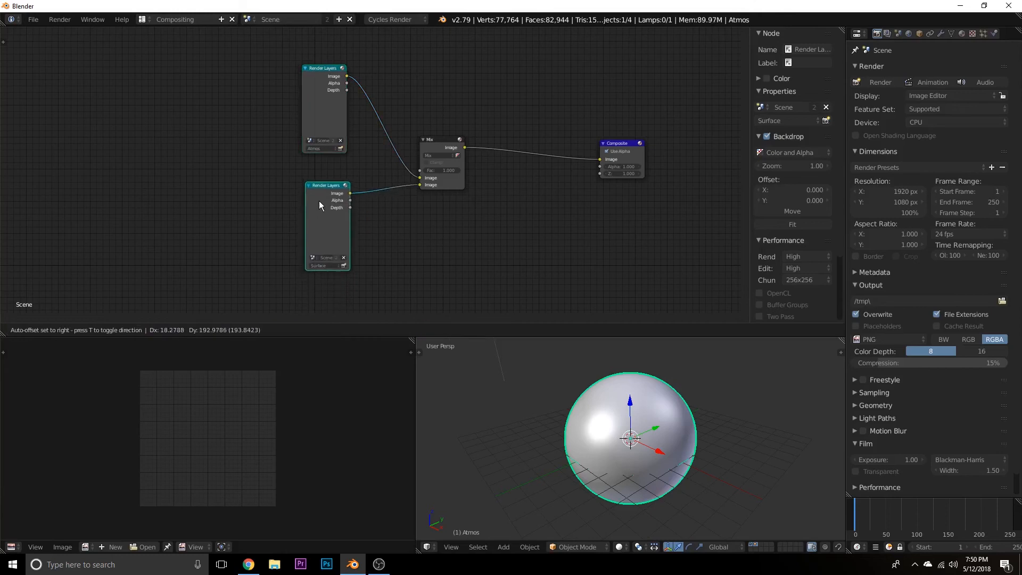
drag(321, 99, 235, 92)
click(317, 200)
drag(317, 199, 229, 196)
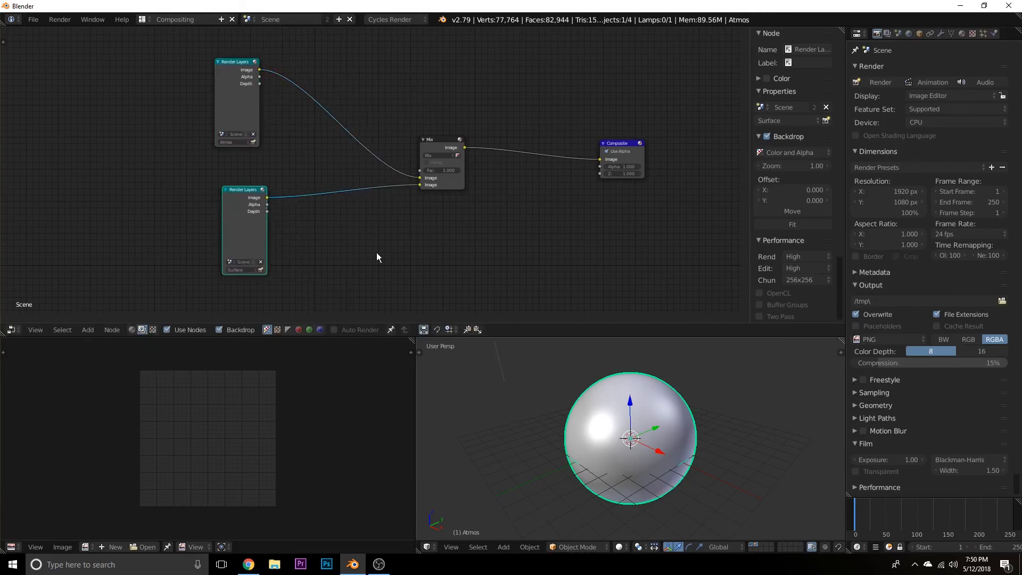
middle_drag(375, 252, 421, 264)
Connect a new Viewer node to Mix's Image output and place it above the Mix-to-Composite link.
click(474, 154)
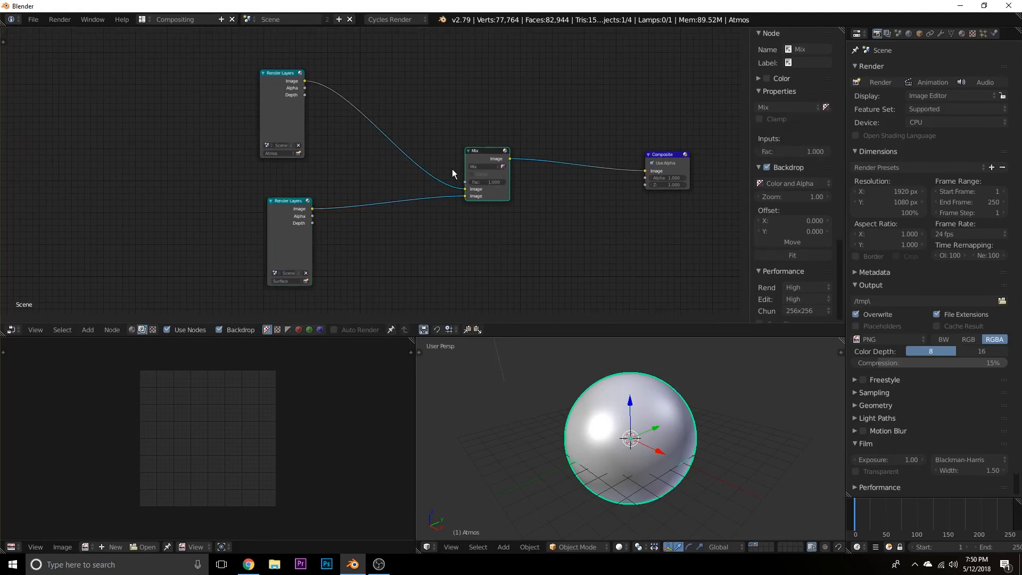
ctrl+shift+click(490, 160)
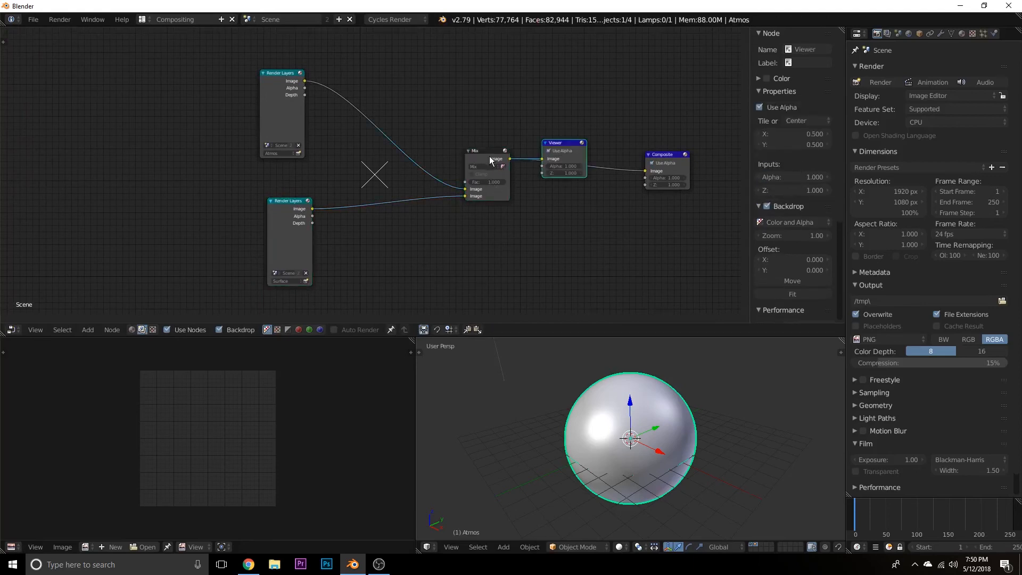
drag(556, 158, 571, 116)
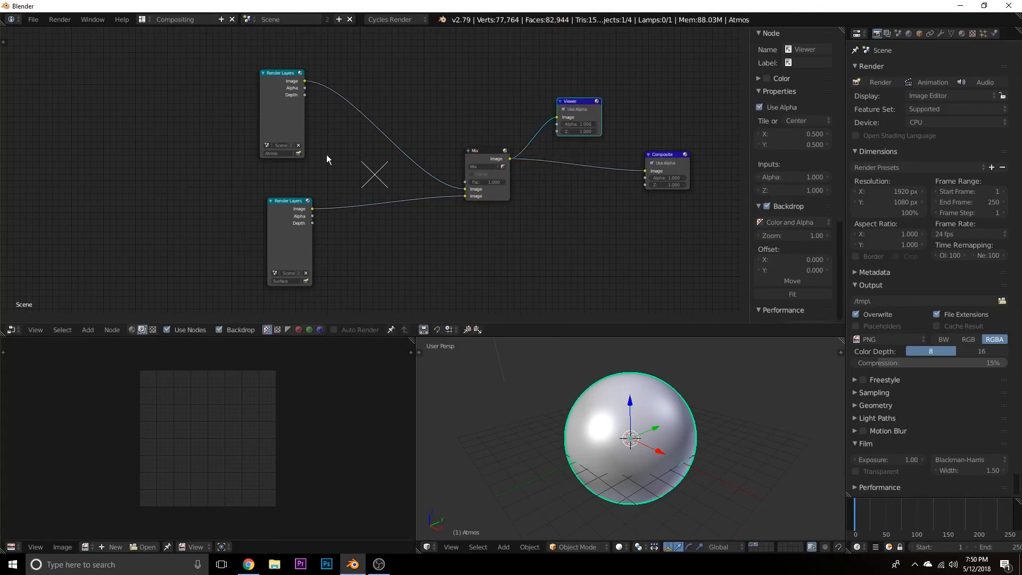
middle_drag(326, 154, 399, 152)
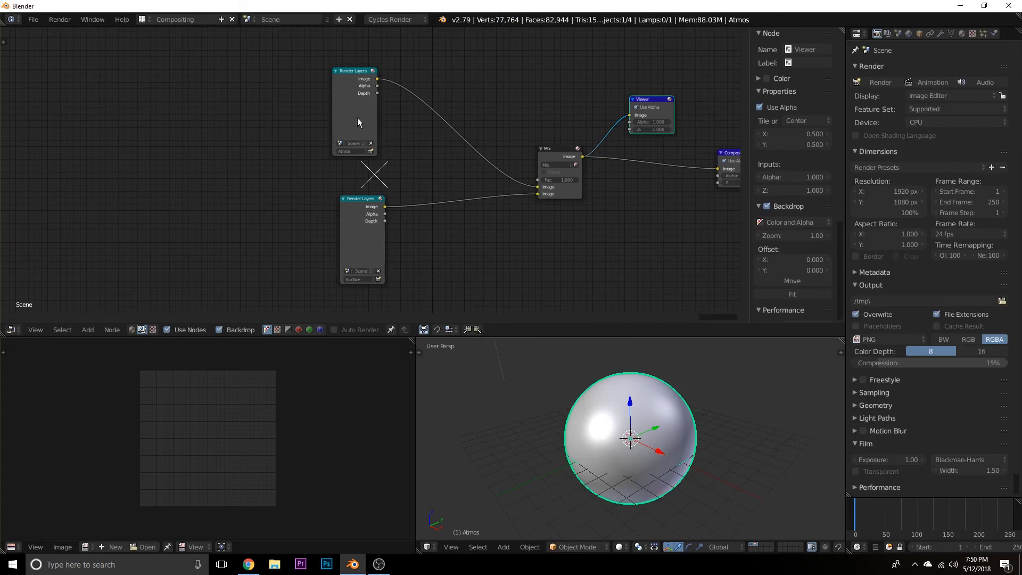
middle_drag(449, 244, 454, 214)
scroll(462, 238, down, 3)
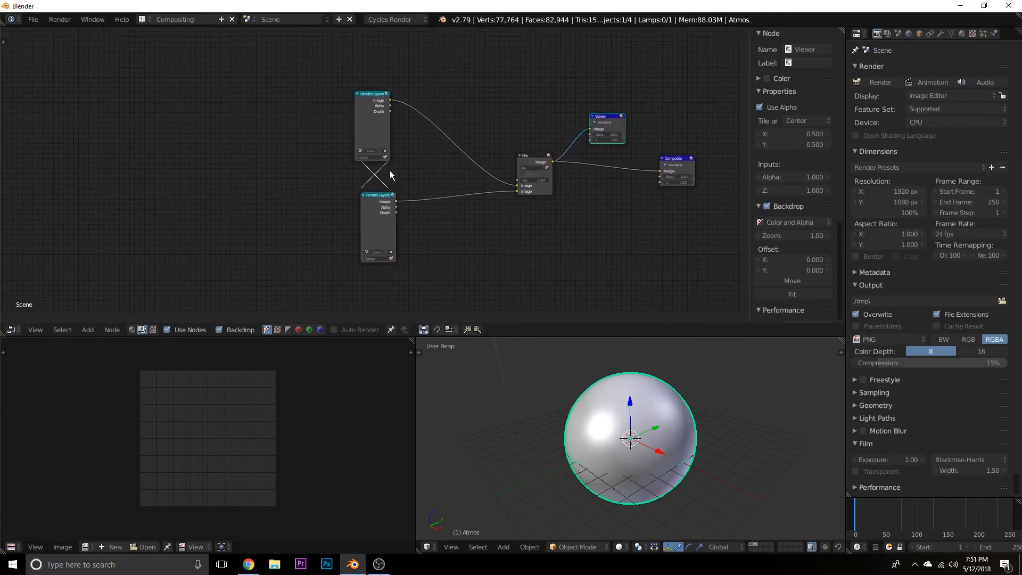
Render the Atmos and Surface layers from their nodes, shrink the backdrop zoom to 0.48, and nudge the Surface node up toward Atmos.
click(385, 157)
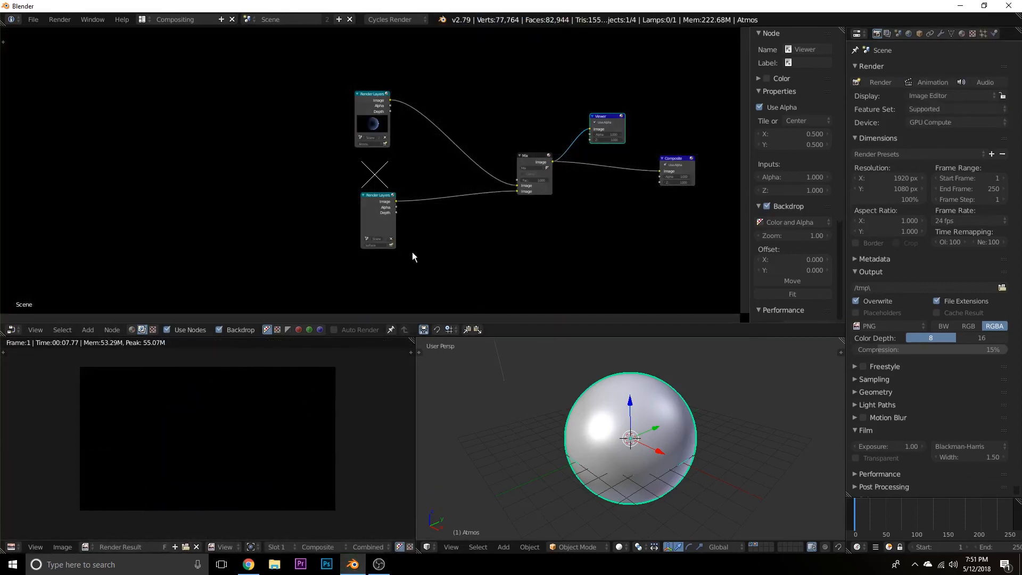
key(v)
key(v)
key(v)
key(v)
click(391, 245)
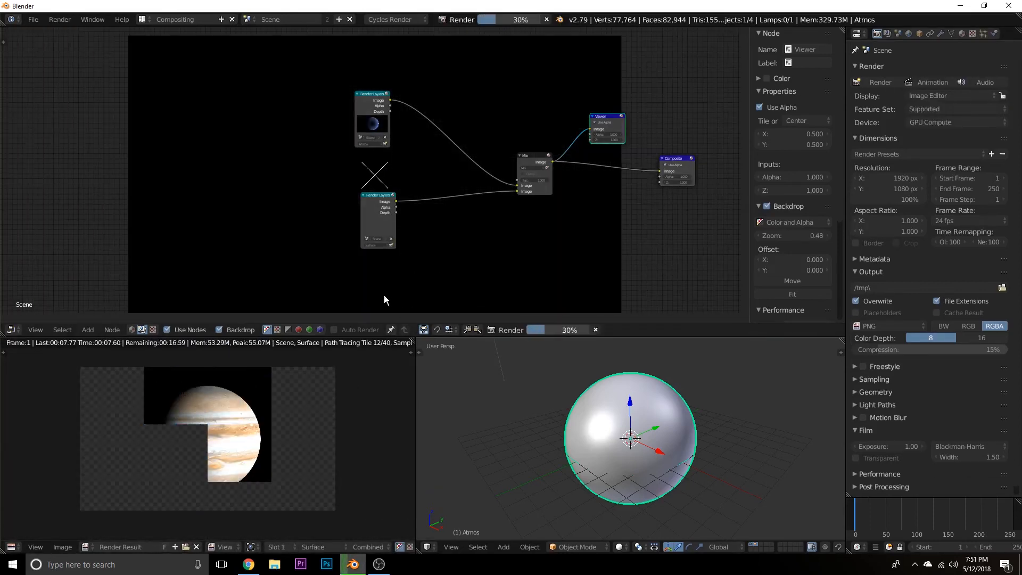
drag(377, 205, 375, 196)
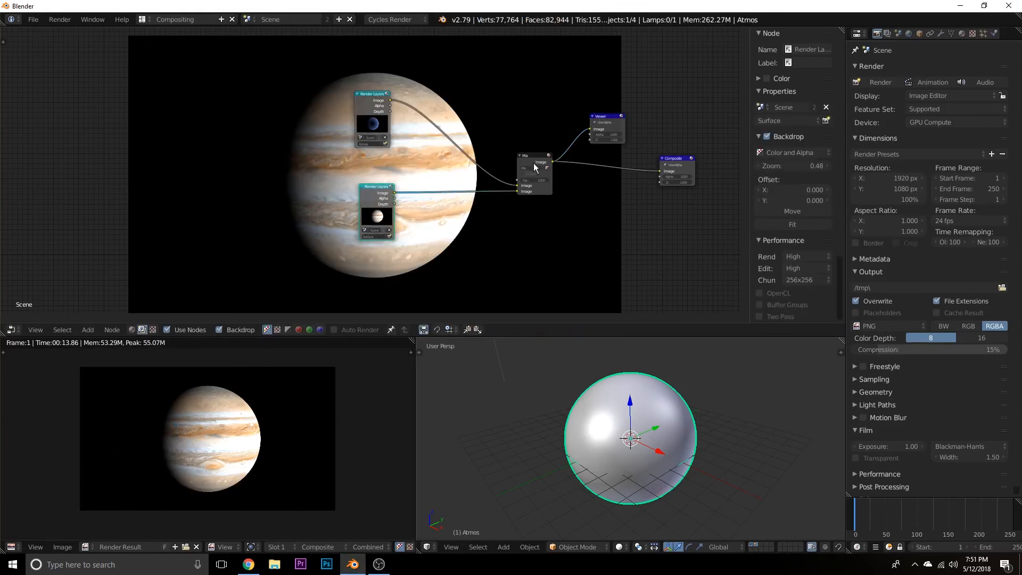
Set the Mix node's blend type to Add.
scroll(565, 205, up, 3)
drag(575, 149, 534, 177)
scroll(568, 258, up, 1)
middle_drag(568, 257, 507, 228)
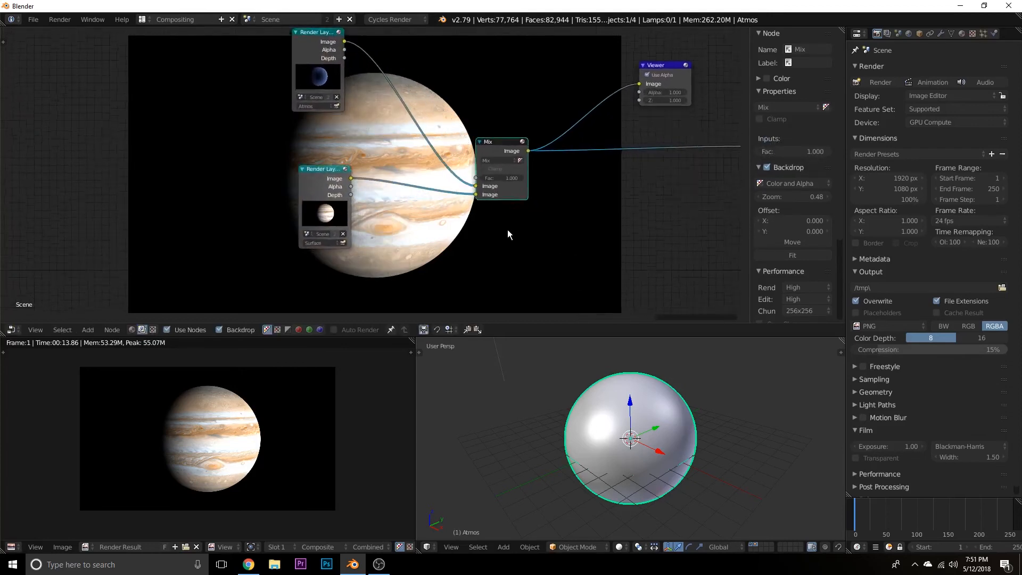
click(496, 158)
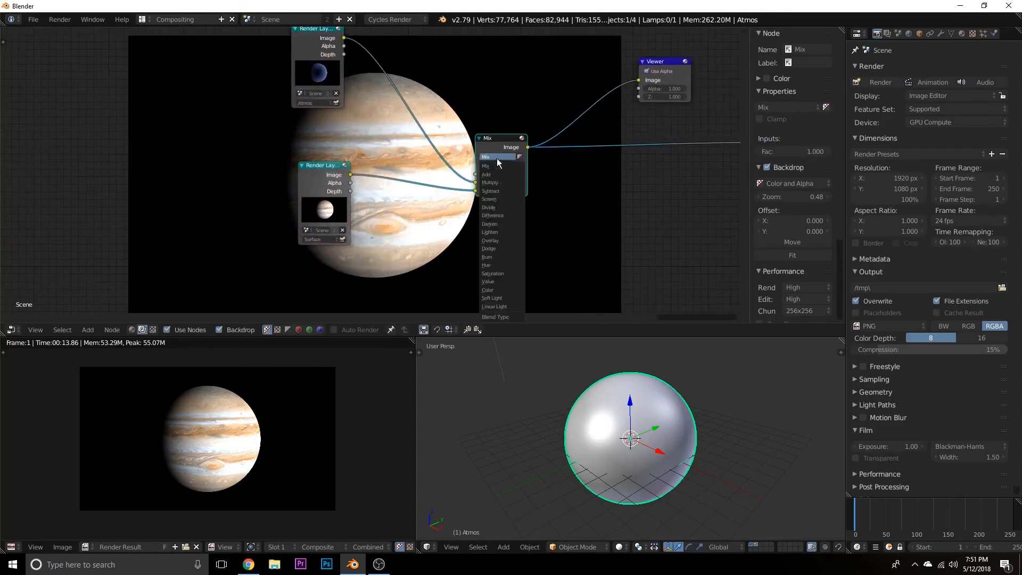
click(500, 176)
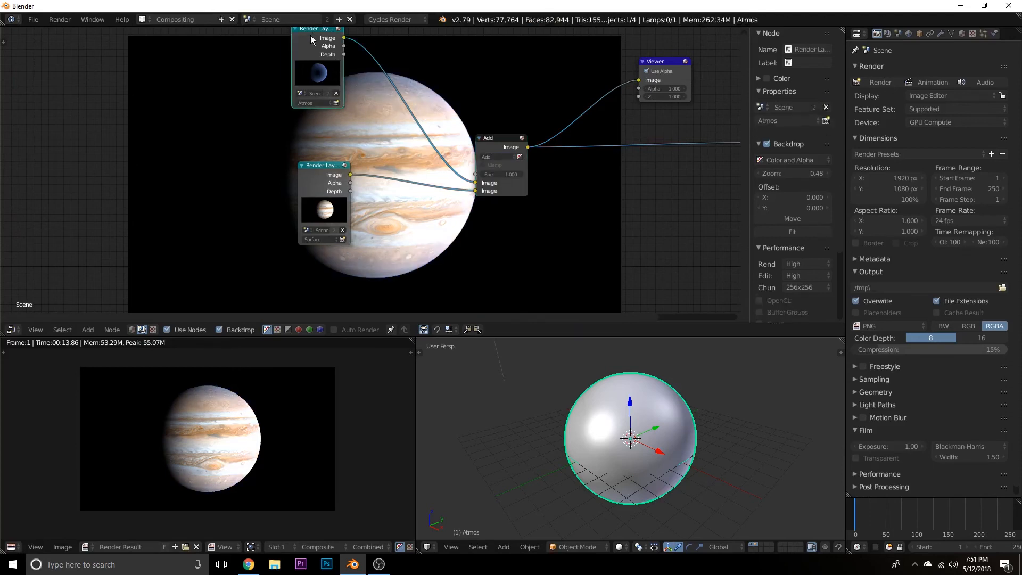
Spread the Atmos and Surface Render Layers nodes farther from the Add node and line them up vertically.
drag(310, 35, 299, 54)
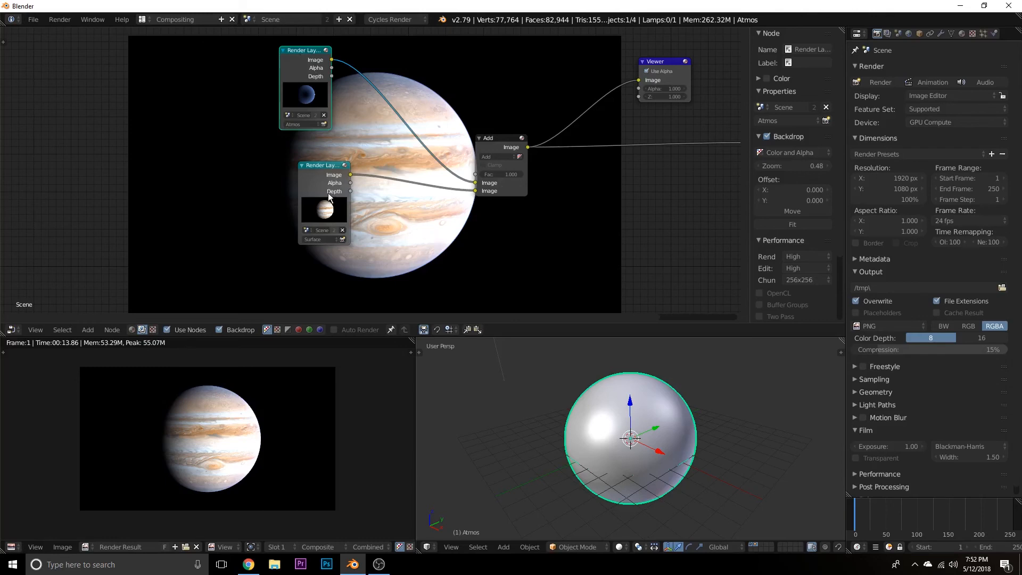
drag(324, 171, 292, 171)
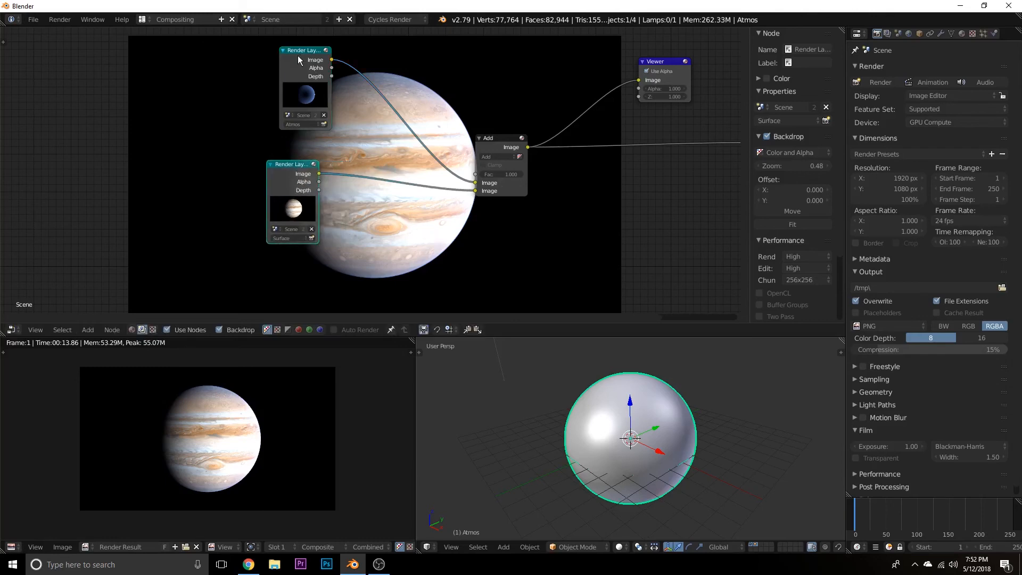
drag(298, 55, 276, 67)
drag(293, 167, 283, 166)
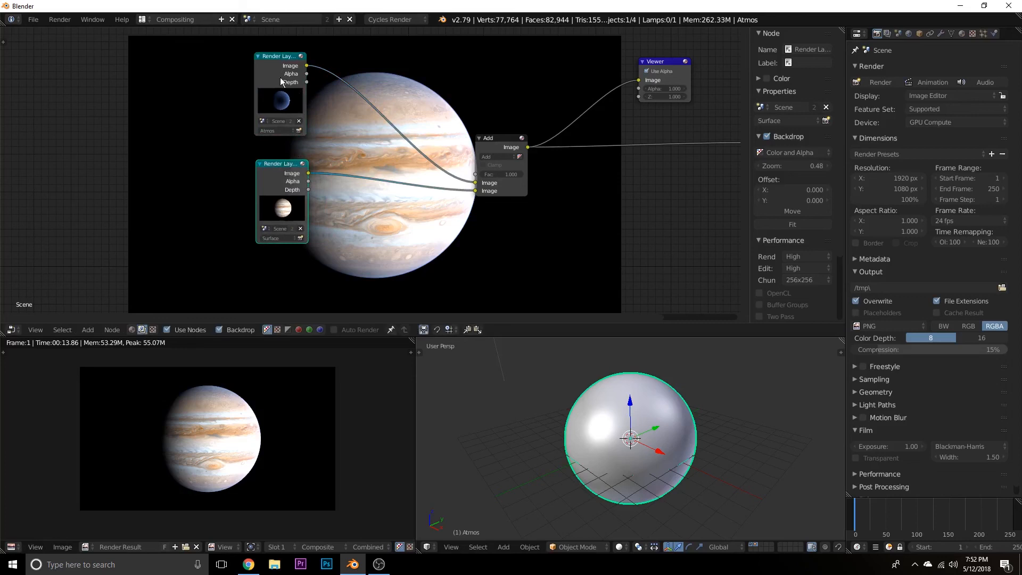
Connect the Viewer to the Atmos Render Layers node's Image output to preview the atmosphere alone.
click(269, 70)
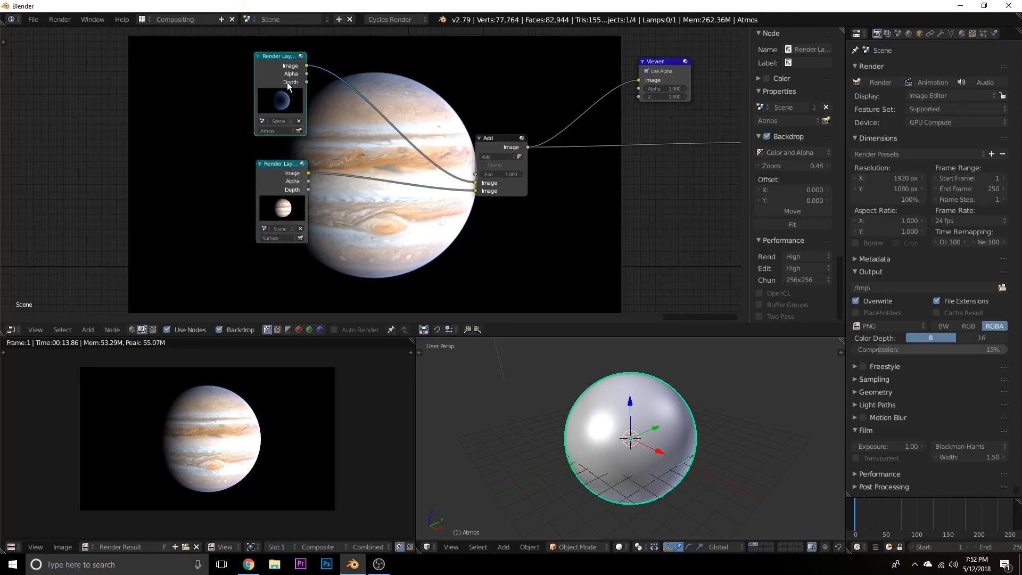
ctrl+shift+click(280, 69)
middle_drag(461, 190, 458, 251)
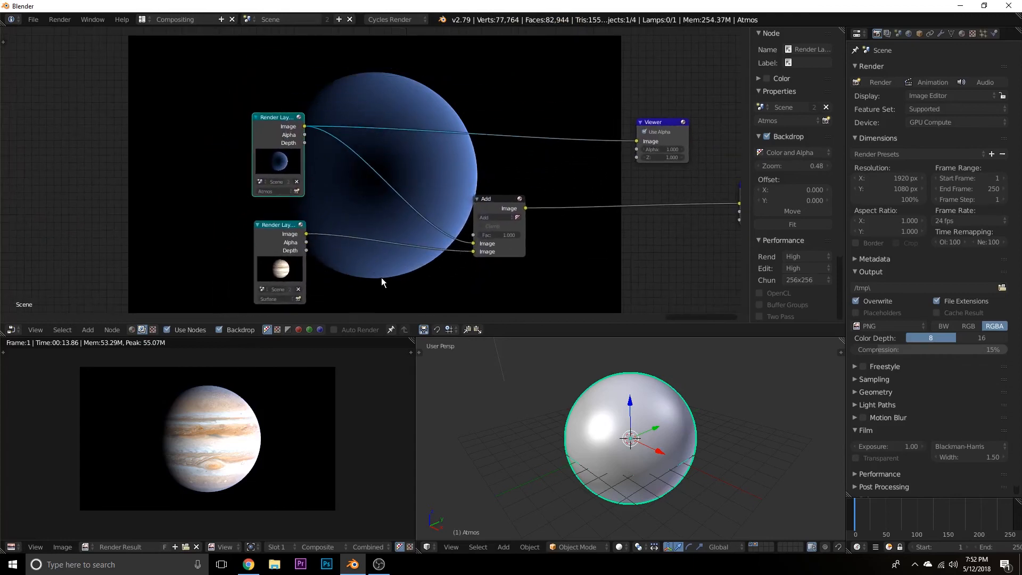
Add a Blur node and insert it into the link between the Atmos Render Layers node and the Viewer.
key(shift+a)
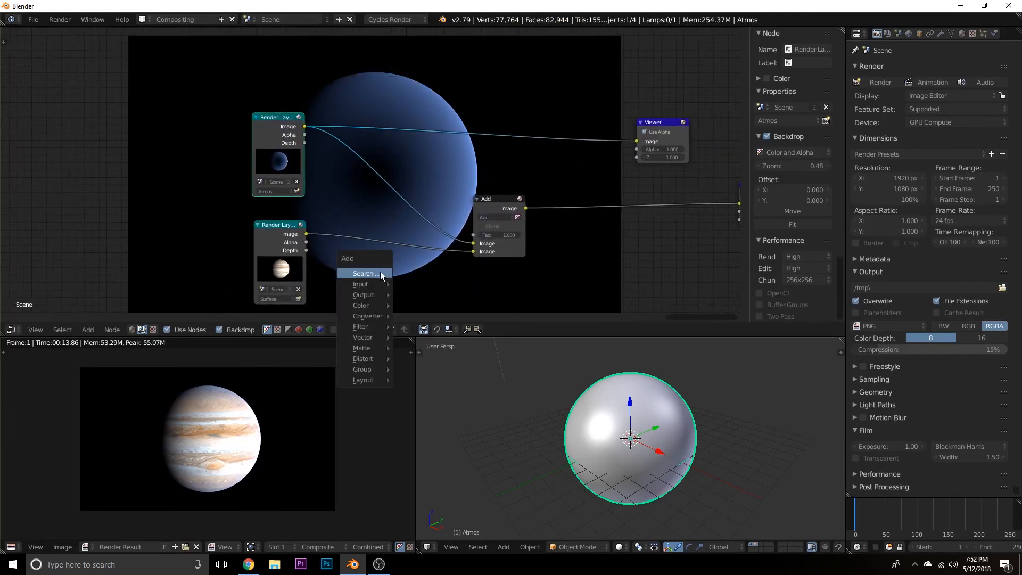
click(380, 273)
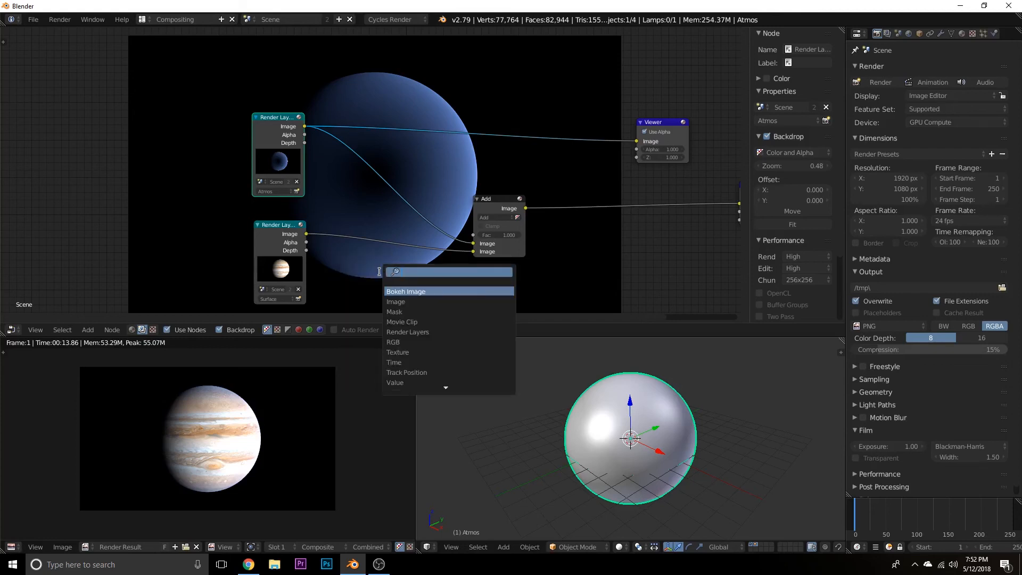
text(blur)
key(Down)
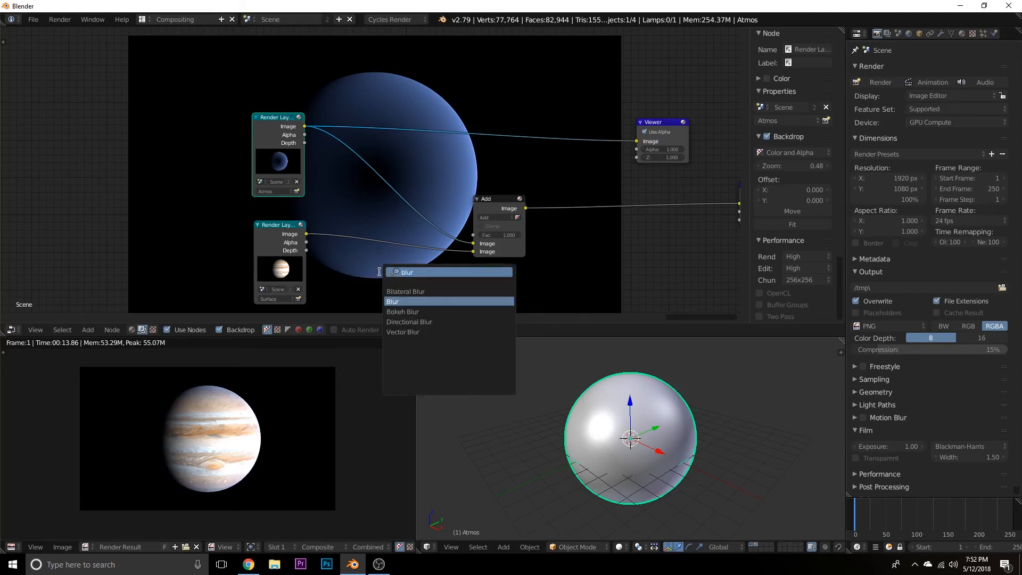
key(Return)
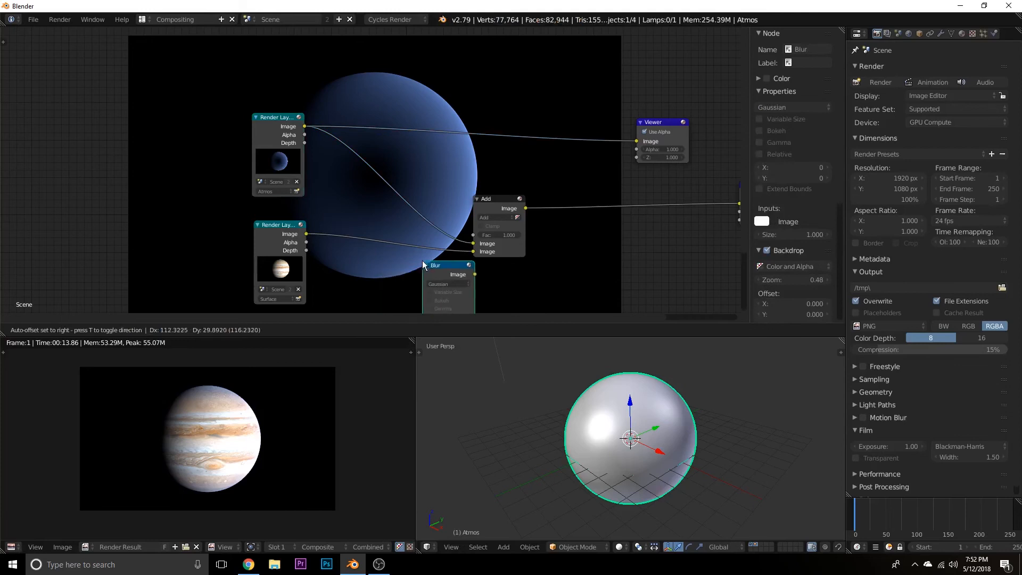
click(392, 96)
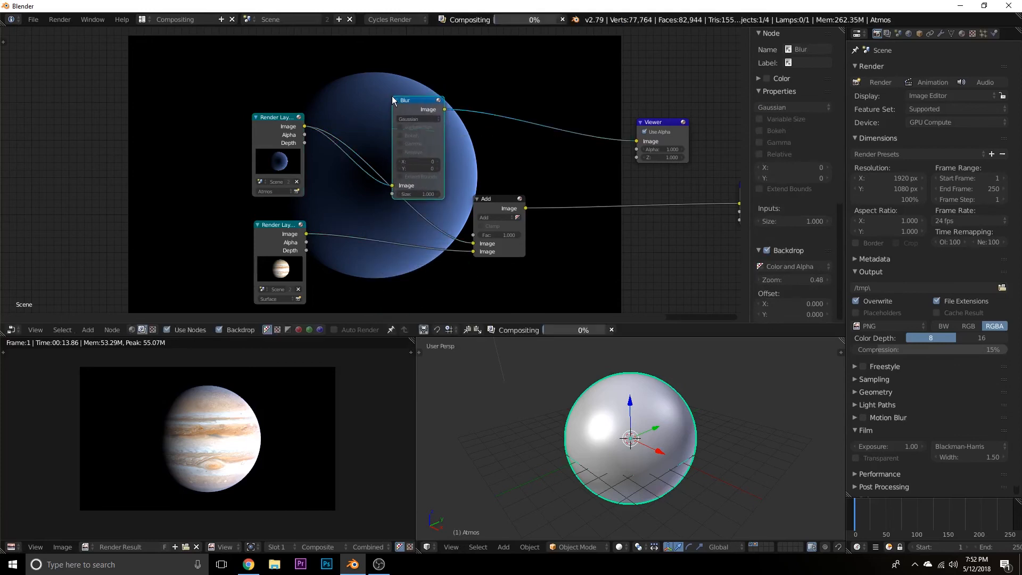
Disconnect and relink the Viewer to Blur's Image output, and move Blur higher above the Add node.
drag(444, 110, 492, 123)
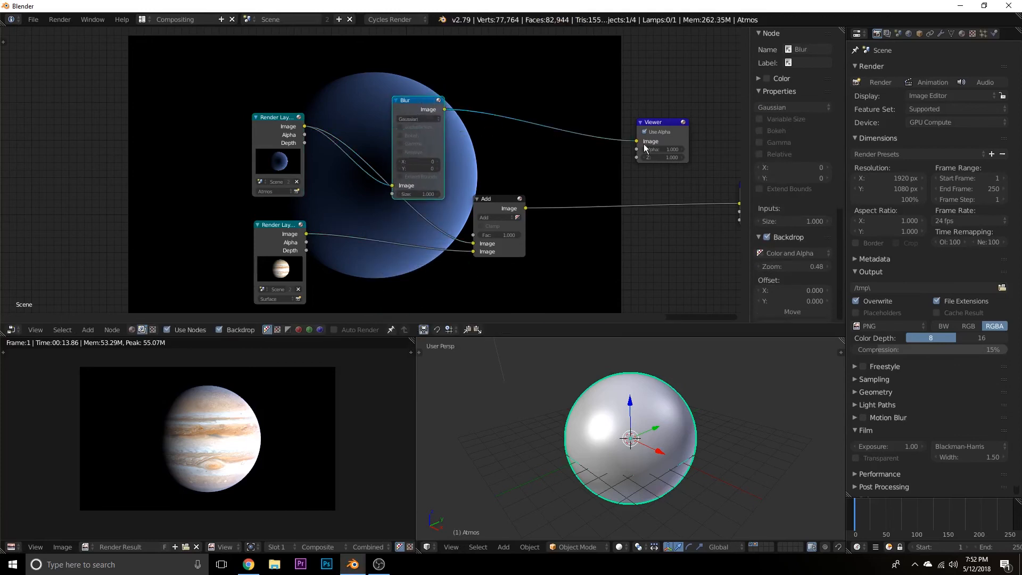
drag(637, 142, 576, 147)
drag(396, 137, 386, 133)
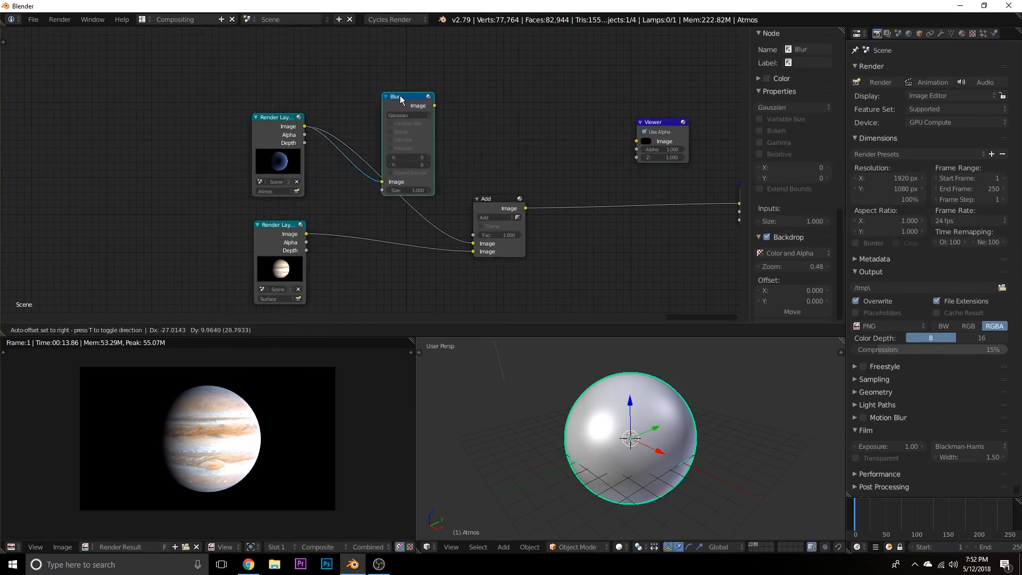
ctrl+shift+click(404, 112)
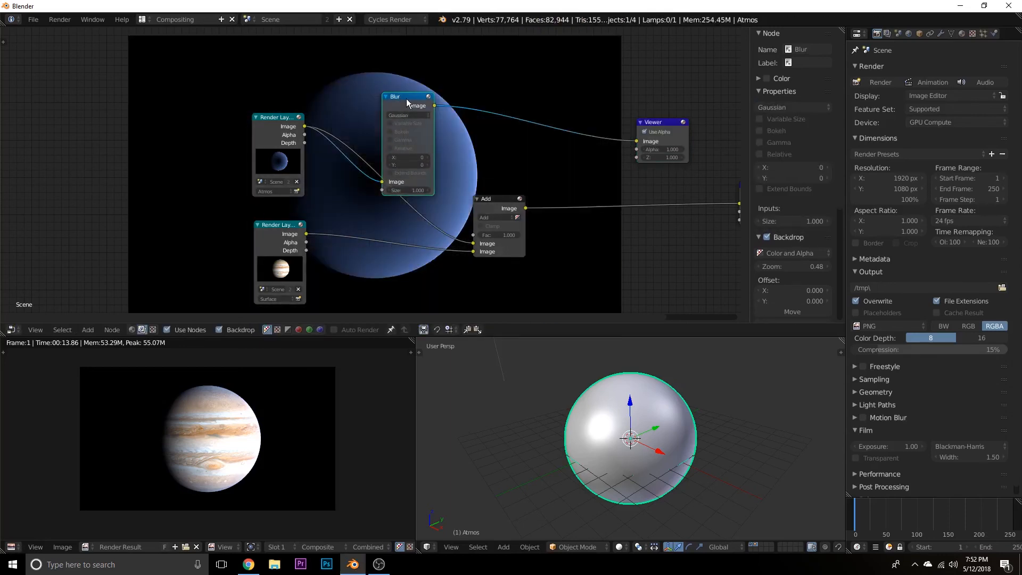
drag(408, 102, 436, 77)
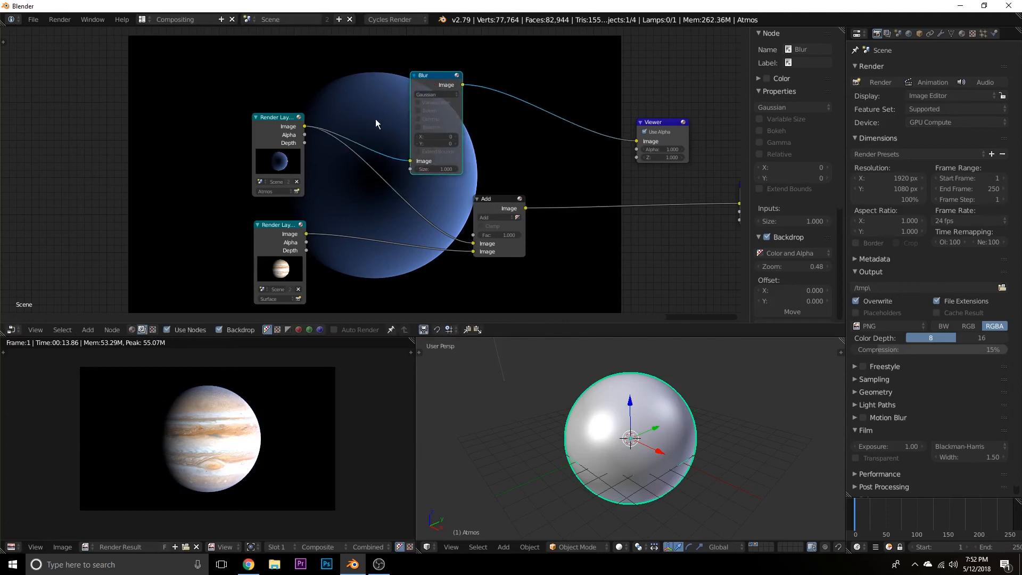
Set the Blur node's filter type to Fast Gaussian with X and Y both at 2.
click(443, 95)
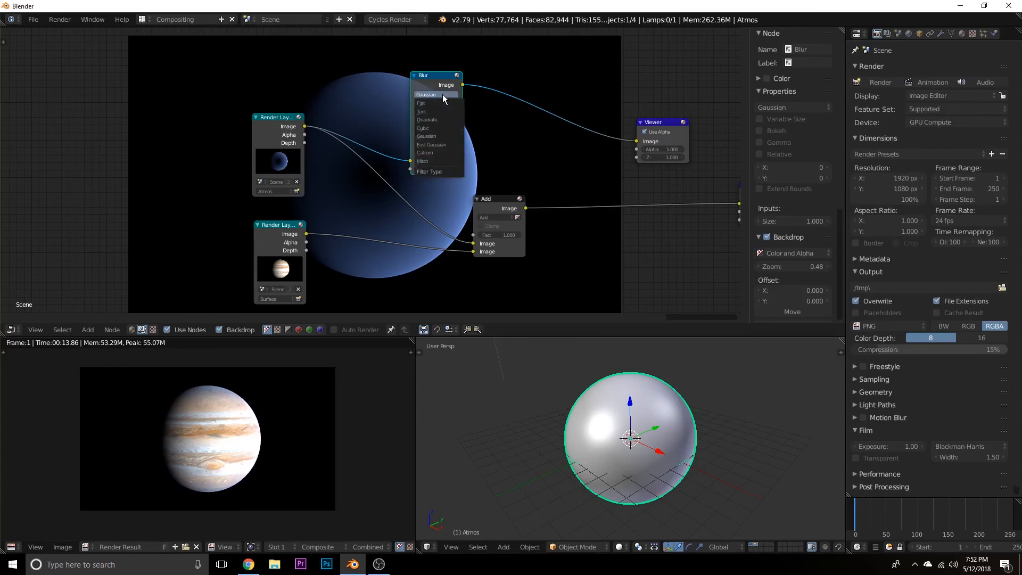
click(435, 145)
scroll(427, 145, up, 1)
middle_drag(420, 180, 423, 194)
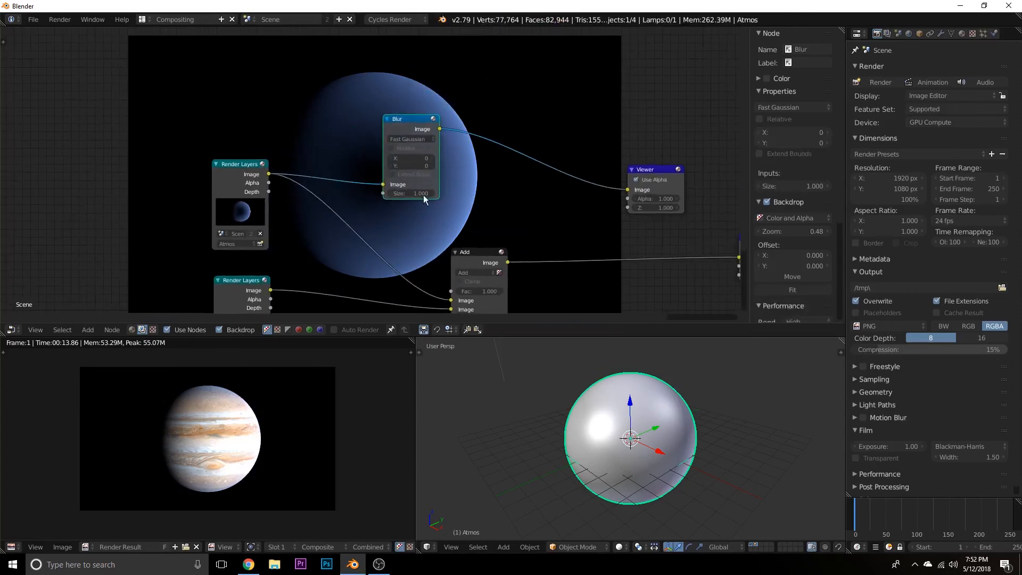
click(432, 159)
click(432, 159)
click(430, 164)
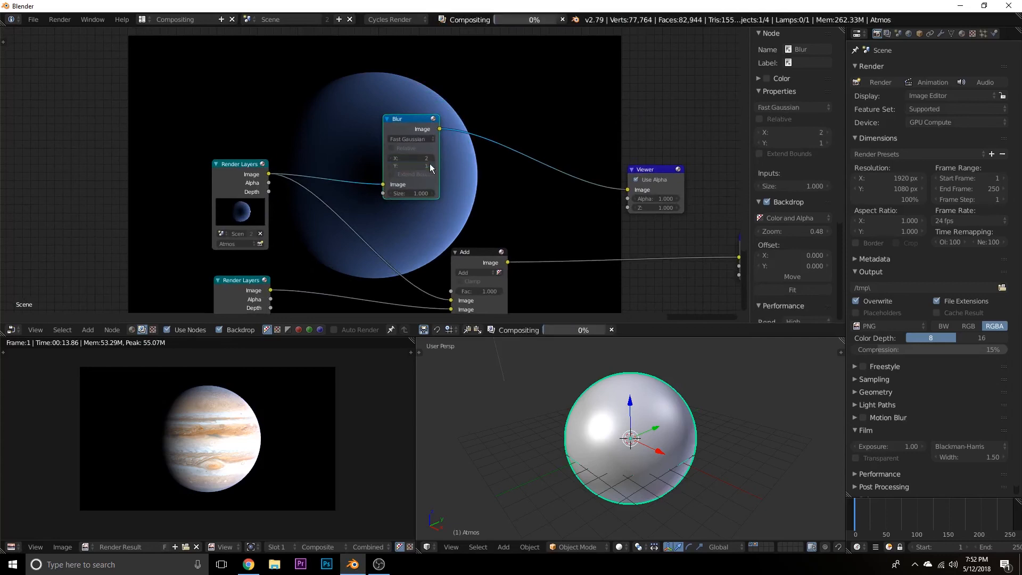
click(429, 164)
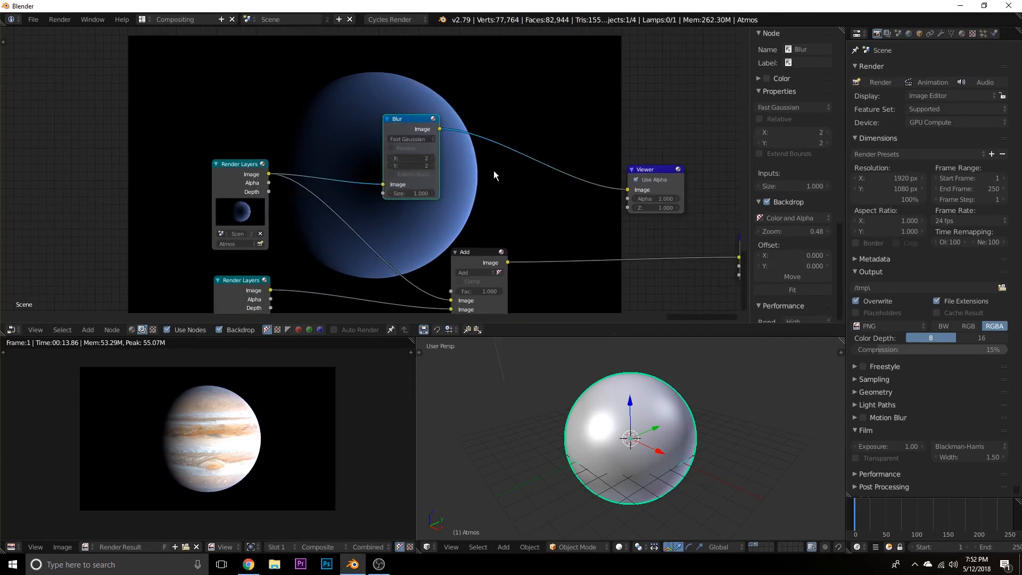
Detach the Blur node by removing its links to the Viewer and to the Atmos Render Layers node.
scroll(466, 217, up, 2)
middle_drag(469, 198, 459, 179)
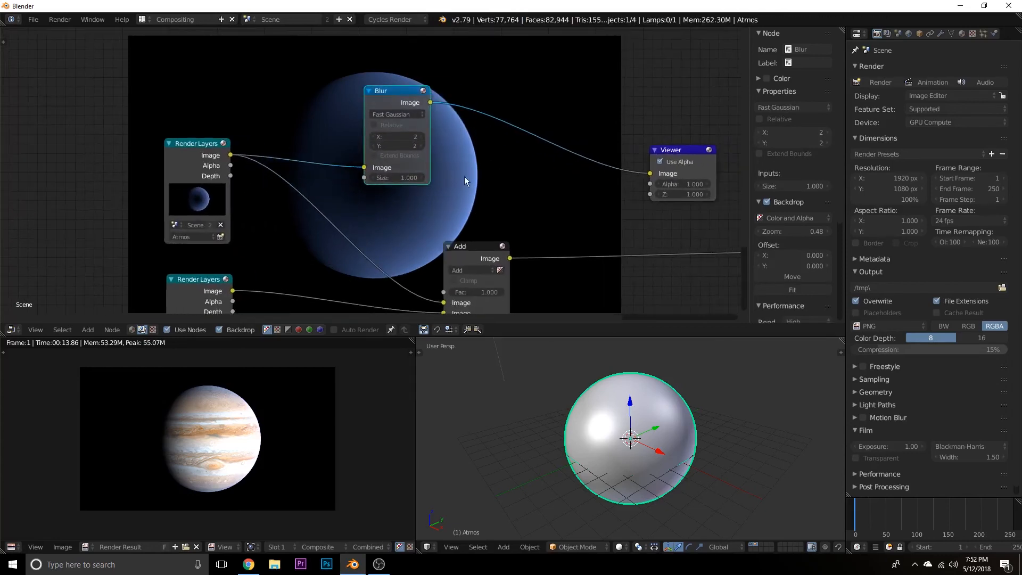
middle_drag(305, 257, 287, 212)
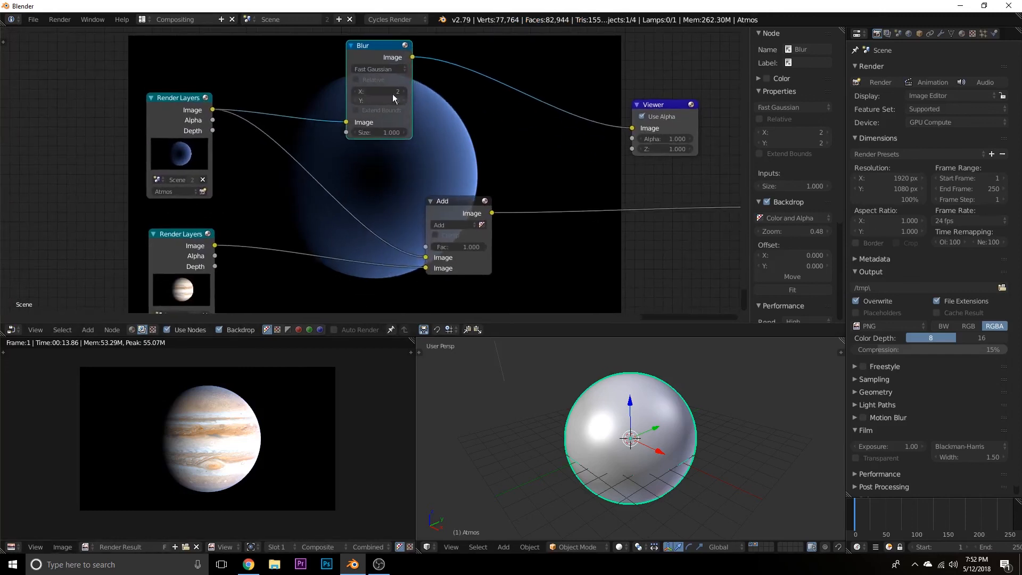
drag(629, 131, 426, 159)
drag(383, 46, 384, 49)
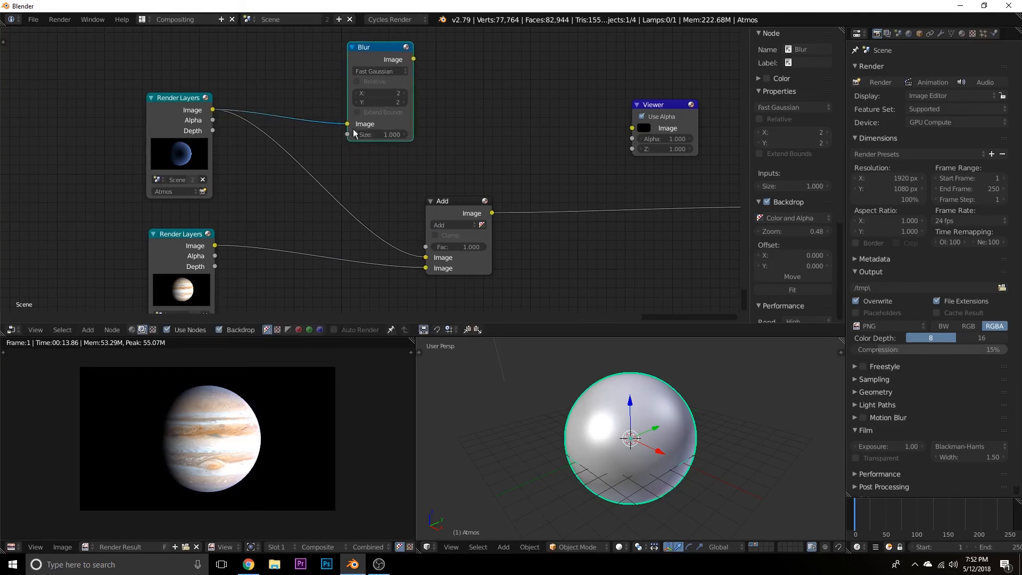
drag(348, 125, 308, 107)
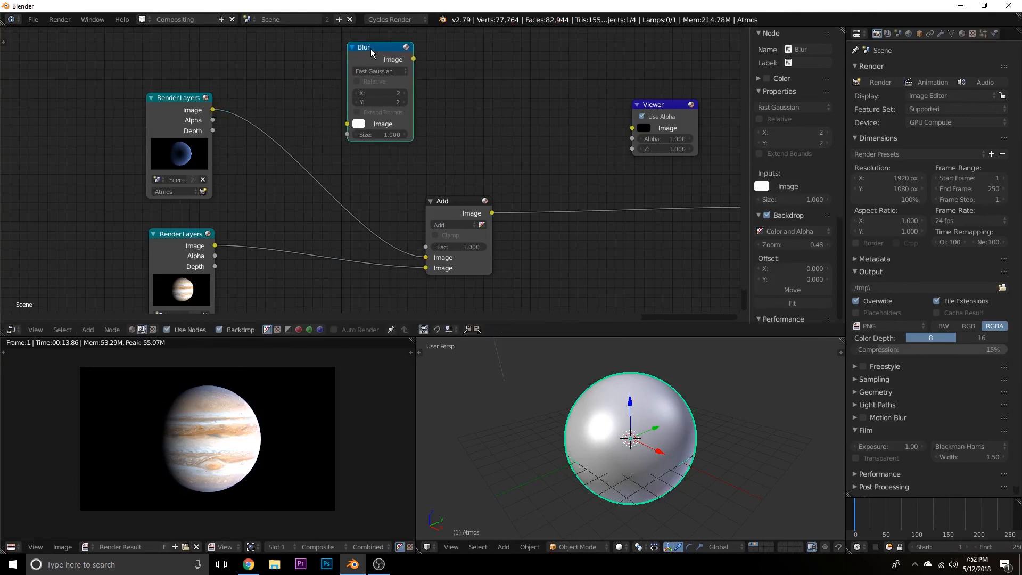
Insert the Blur node into the link between the Atmos Render Layers node and the Add node.
drag(371, 50, 290, 127)
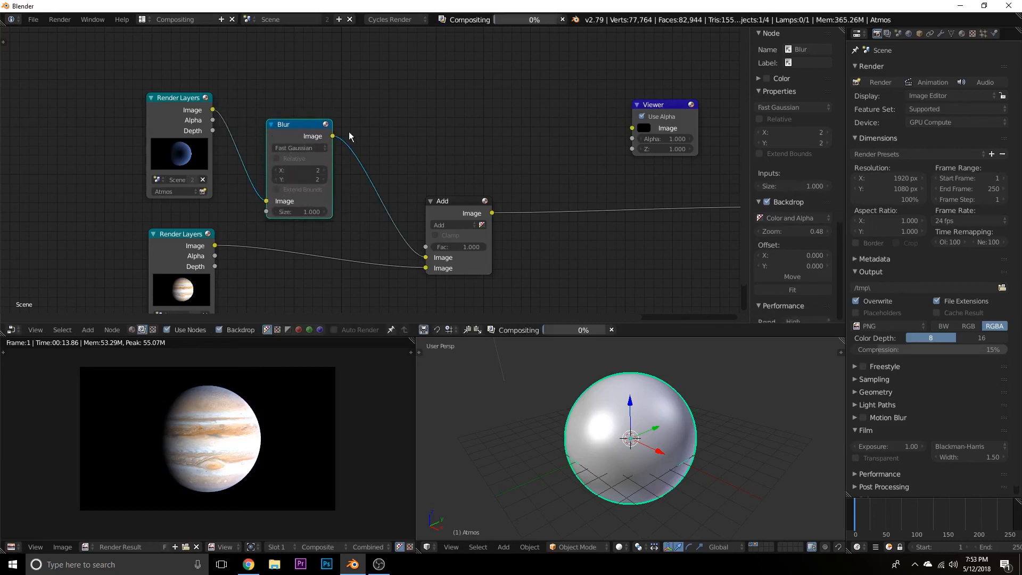
key(Home)
key(Home)
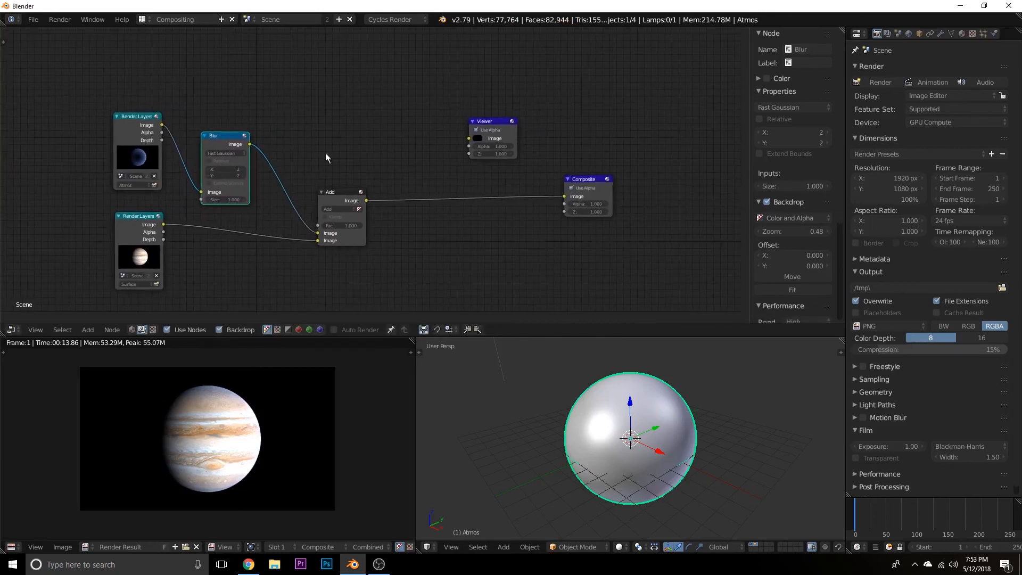
Link the Add node's Image output to the Viewer node to preview the combined layers as the backdrop.
click(342, 196)
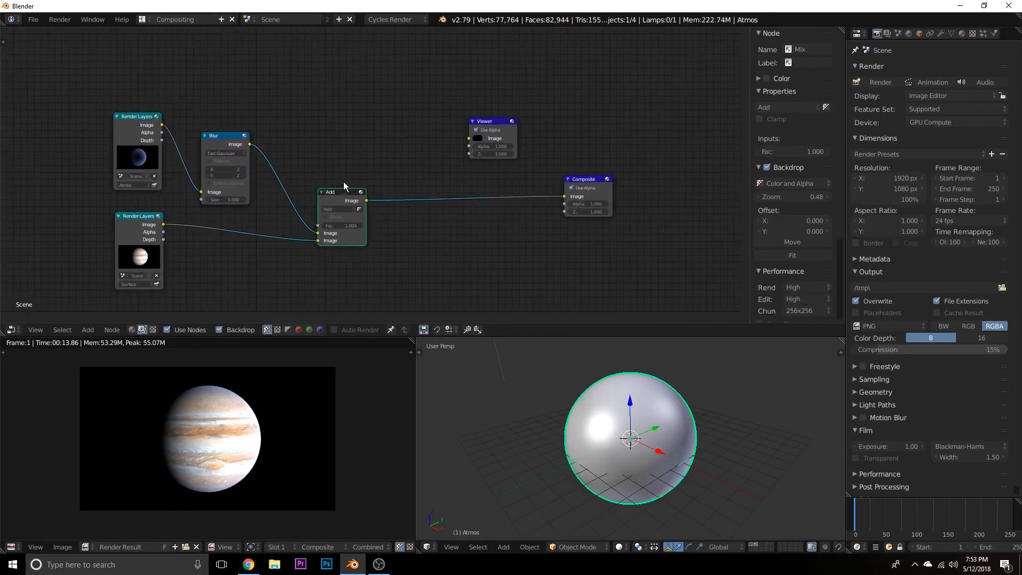
ctrl+shift+click(333, 209)
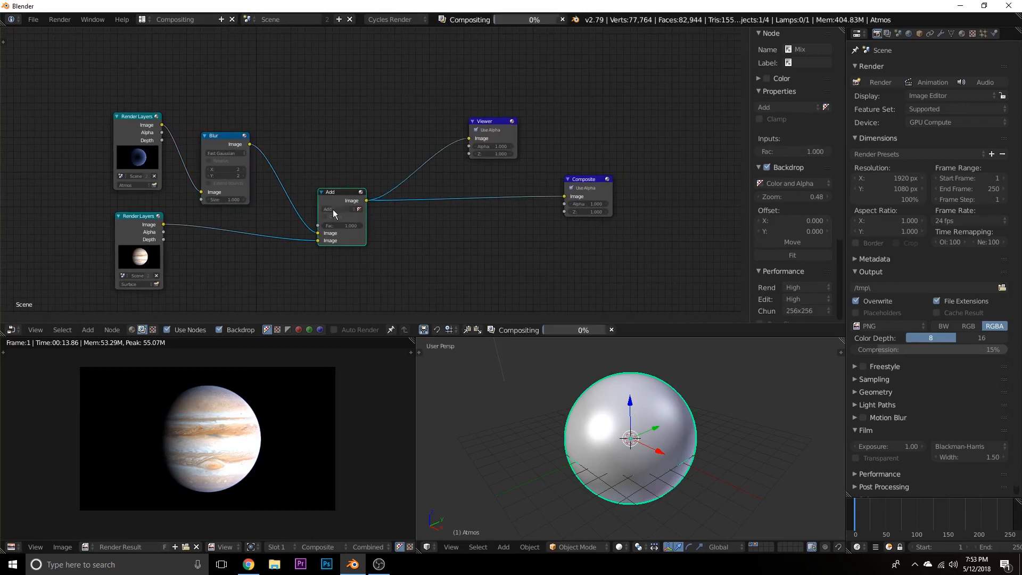
middle_drag(444, 255, 430, 250)
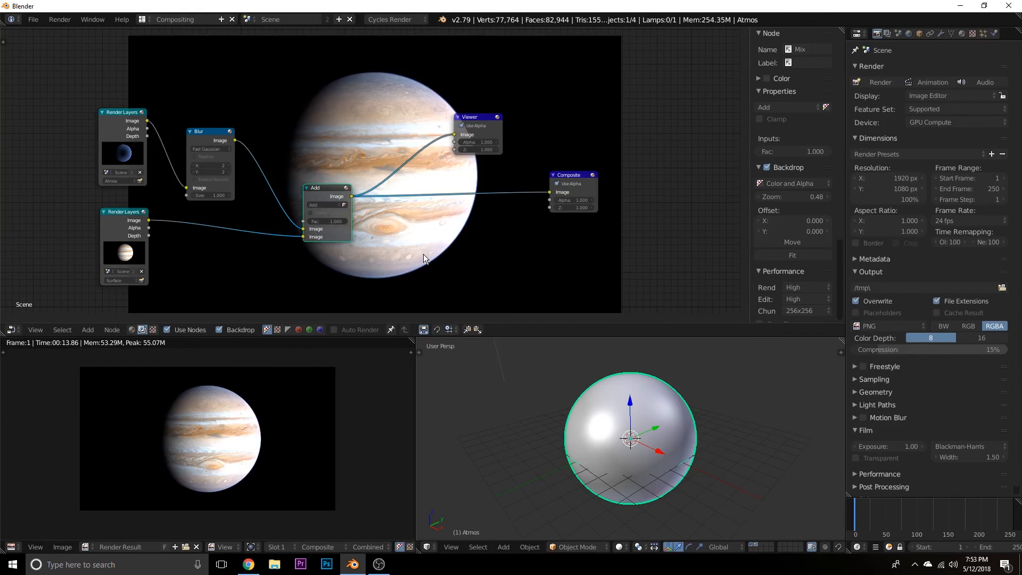
Try raising the Blur node's X and Y to 4 while viewing the planet's lit edge up close in the backdrop.
key(alt+v)
key(alt+v)
key(alt+v)
key(alt+v)
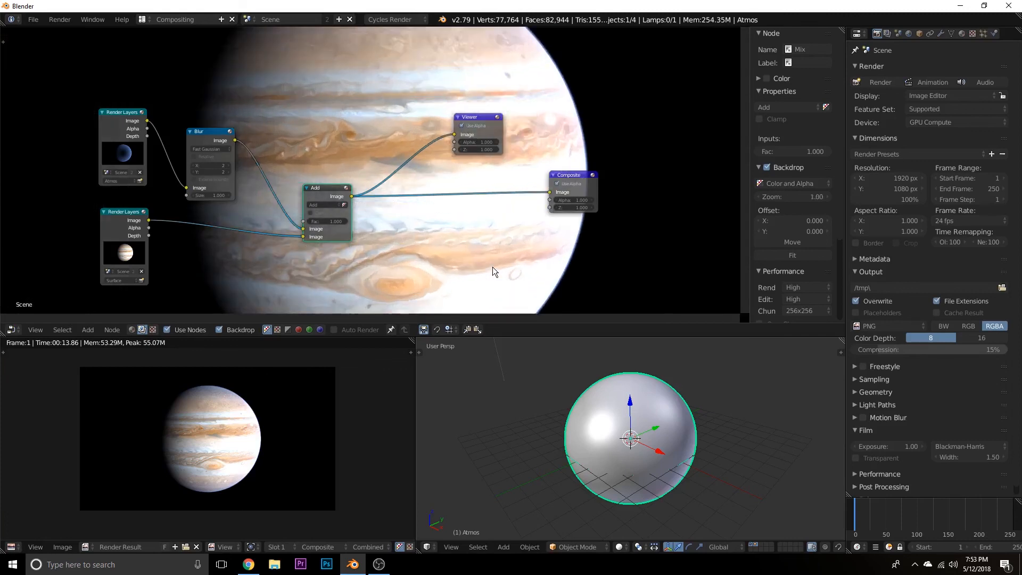
key(alt+v)
key(alt+v)
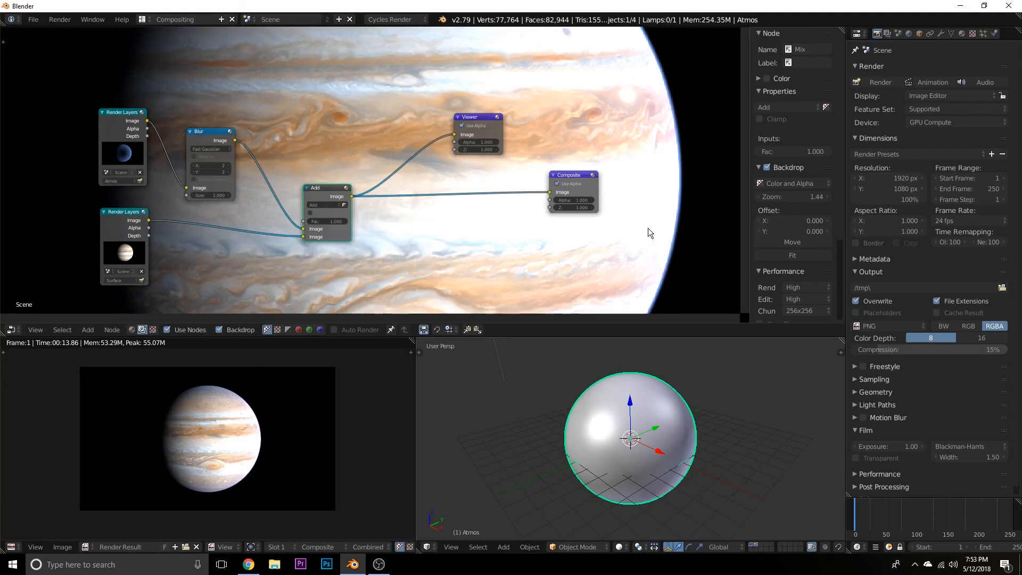
alt+middle_drag(661, 227, 284, 224)
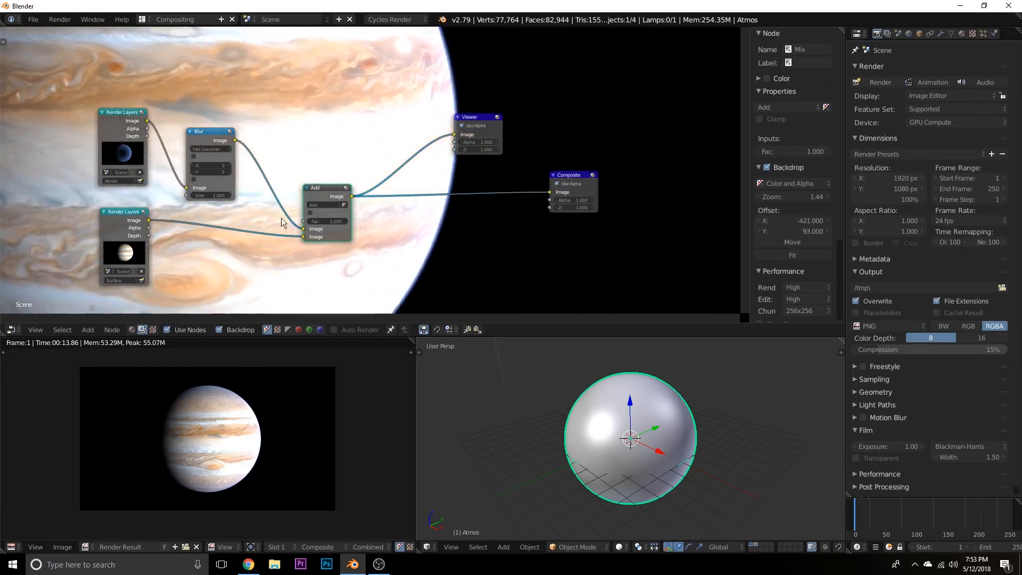
click(230, 167)
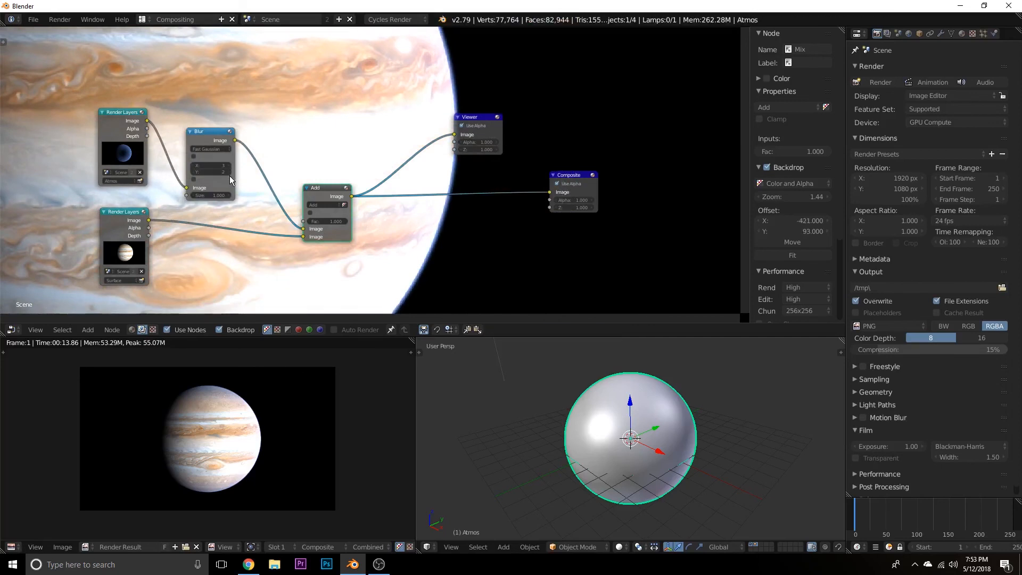
click(230, 169)
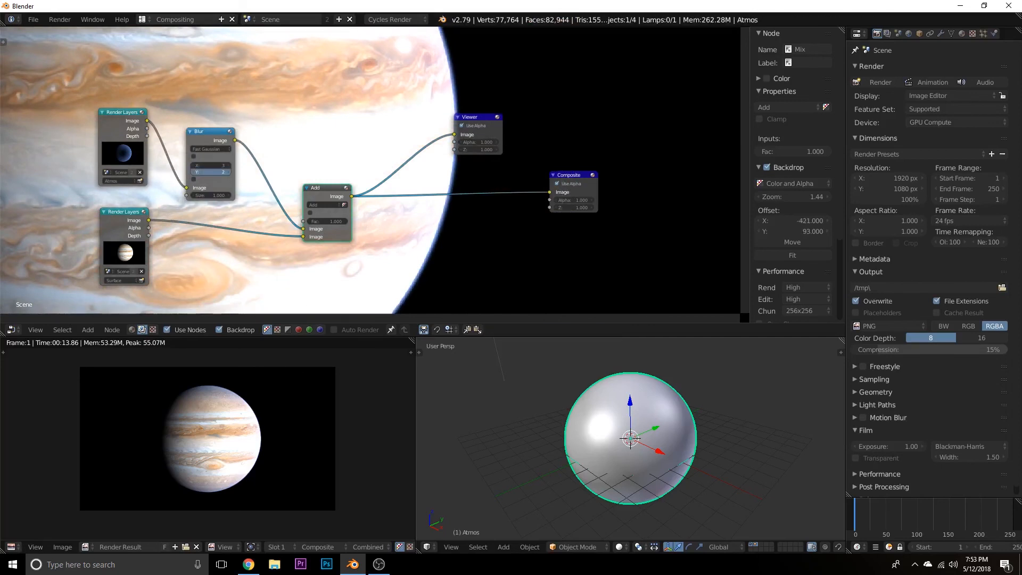
click(230, 165)
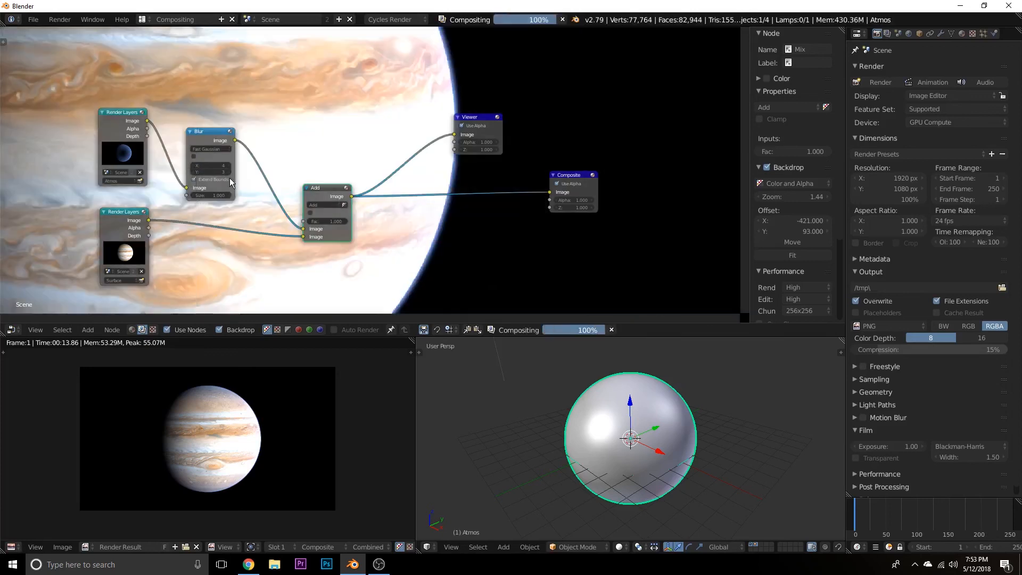
click(229, 172)
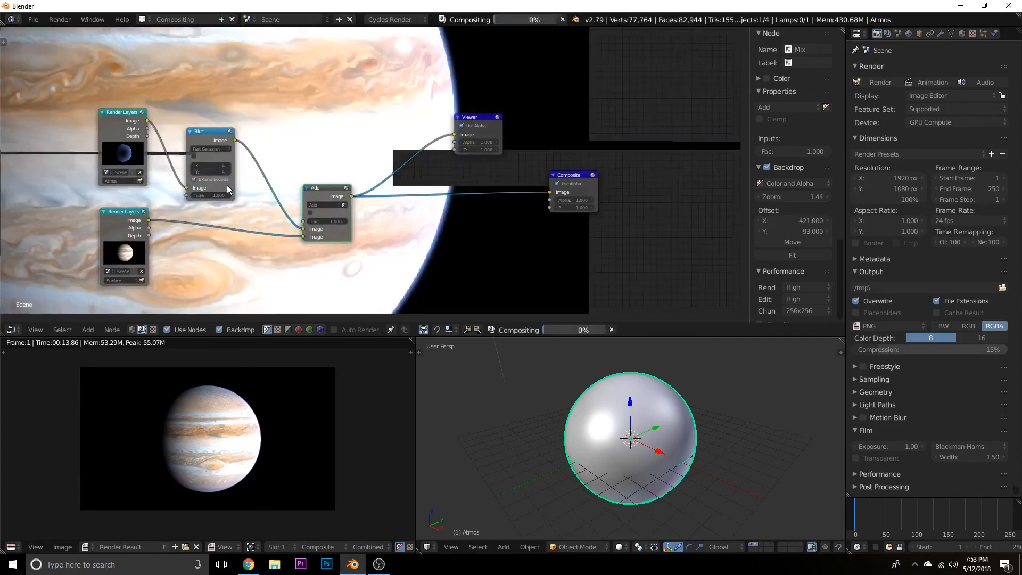
Set the Blur node's X and Y to 3 and enable Extend Bounds.
click(196, 167)
click(195, 167)
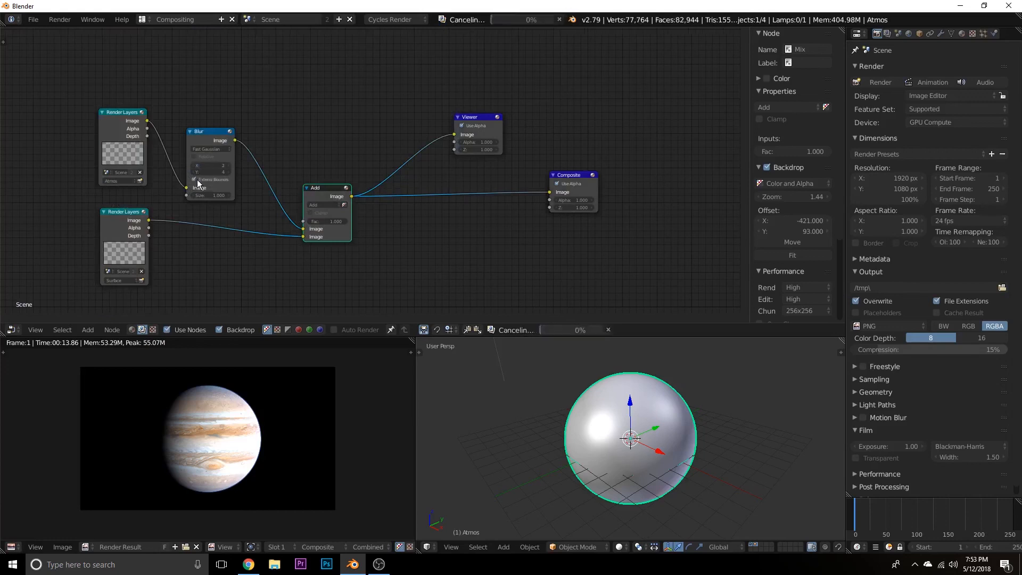
click(196, 172)
click(196, 172)
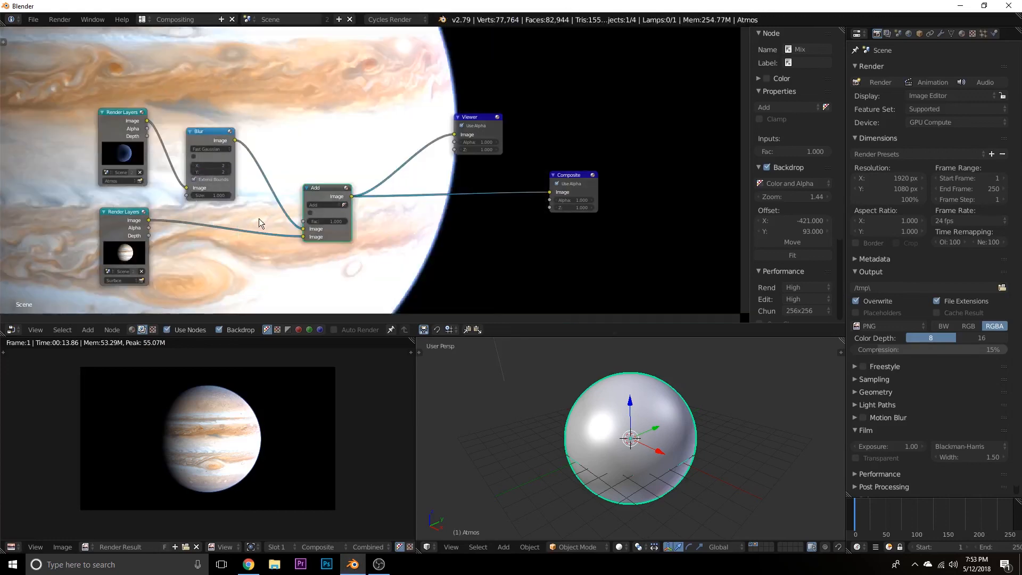
click(228, 172)
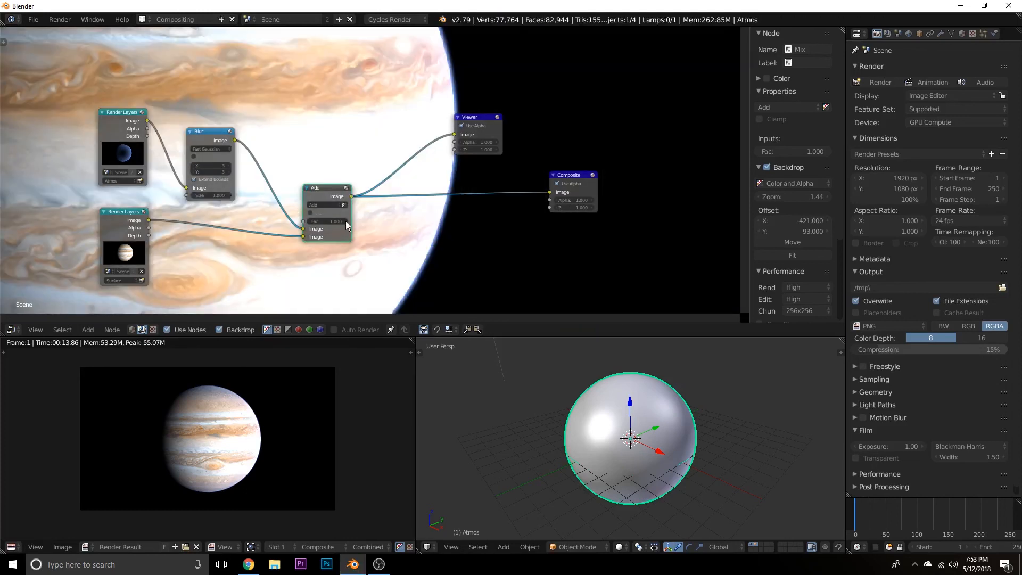
Examine the whole composited planet and its blurred atmosphere in the backdrop, clear of the nodes.
scroll(341, 210, down, 2)
middle_drag(355, 211, 387, 165)
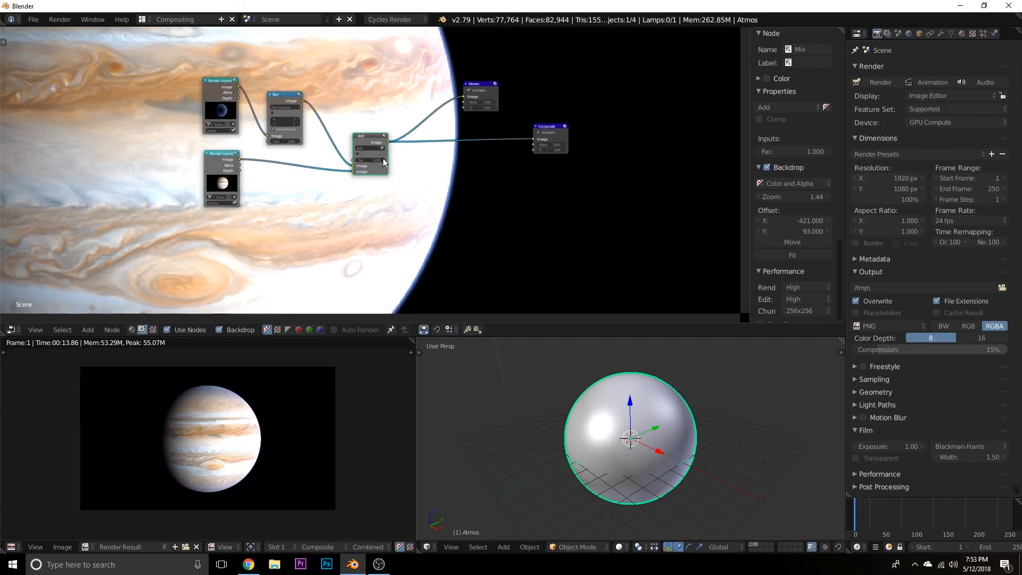
key(v)
key(v)
key(v)
key(v)
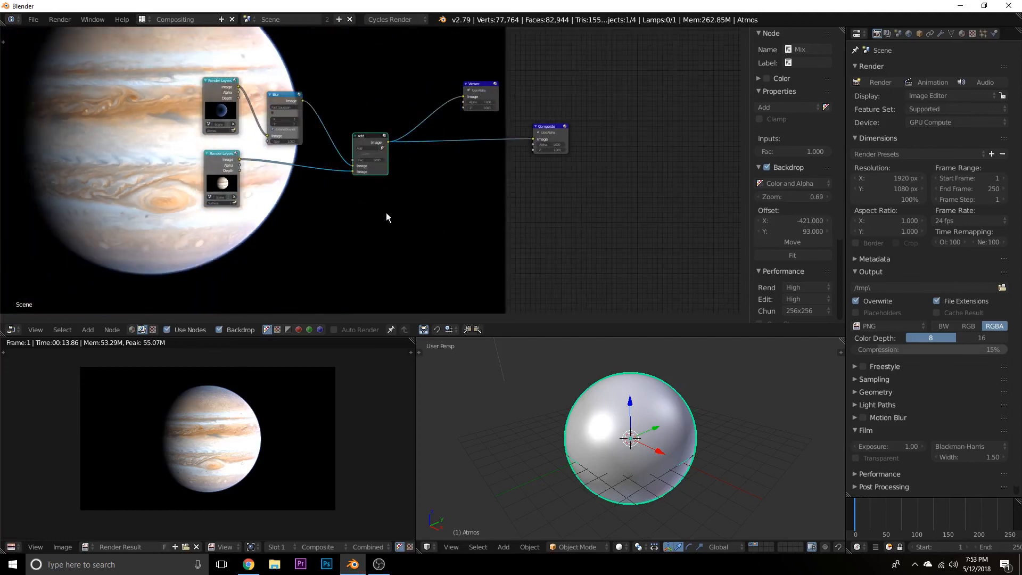
key(space)
click(263, 234)
alt+middle_drag(302, 241, 484, 282)
key(v)
key(v)
middle_drag(444, 226, 127, 197)
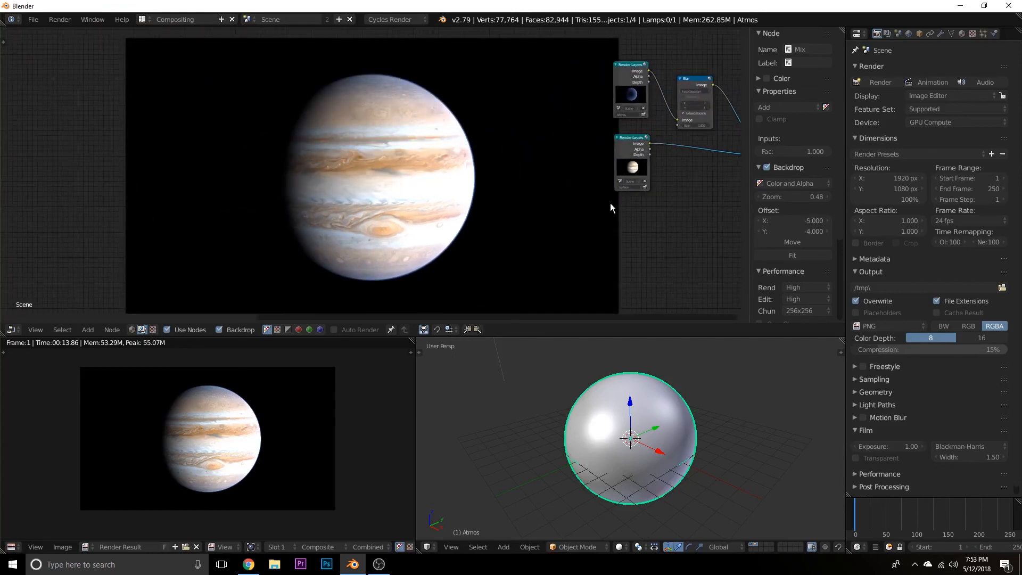
middle_drag(610, 202, 509, 210)
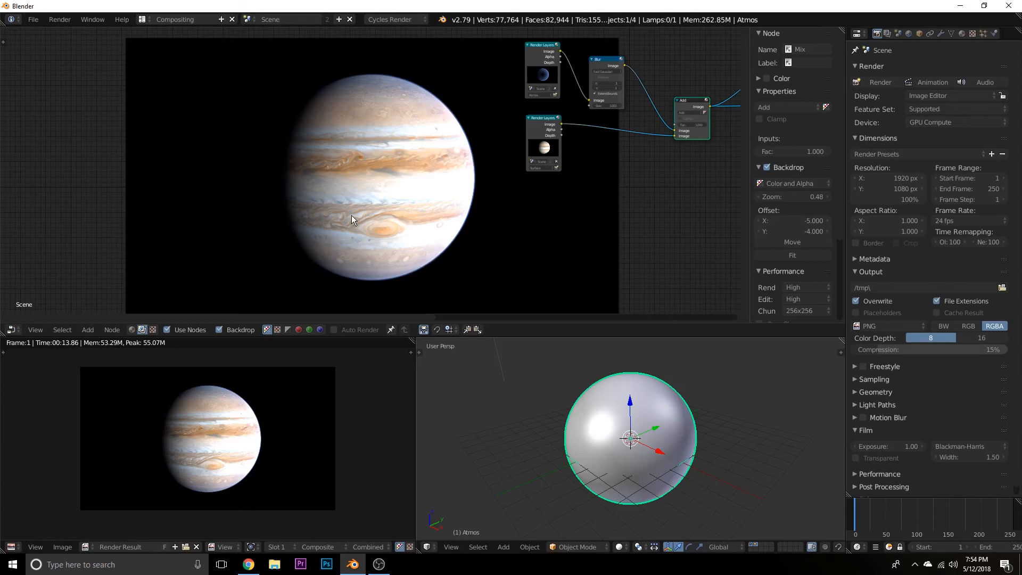
middle_drag(351, 215, 356, 200)
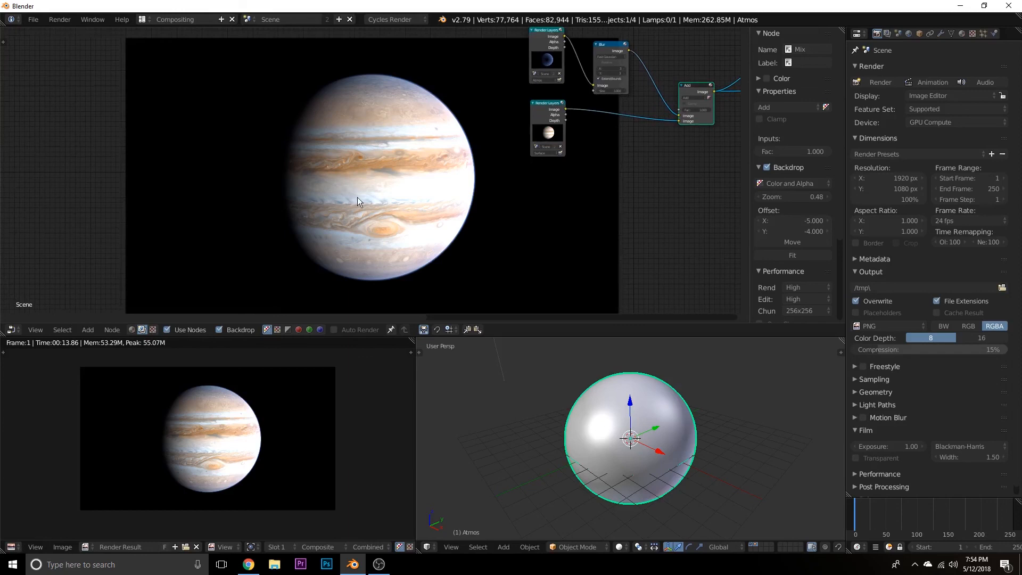